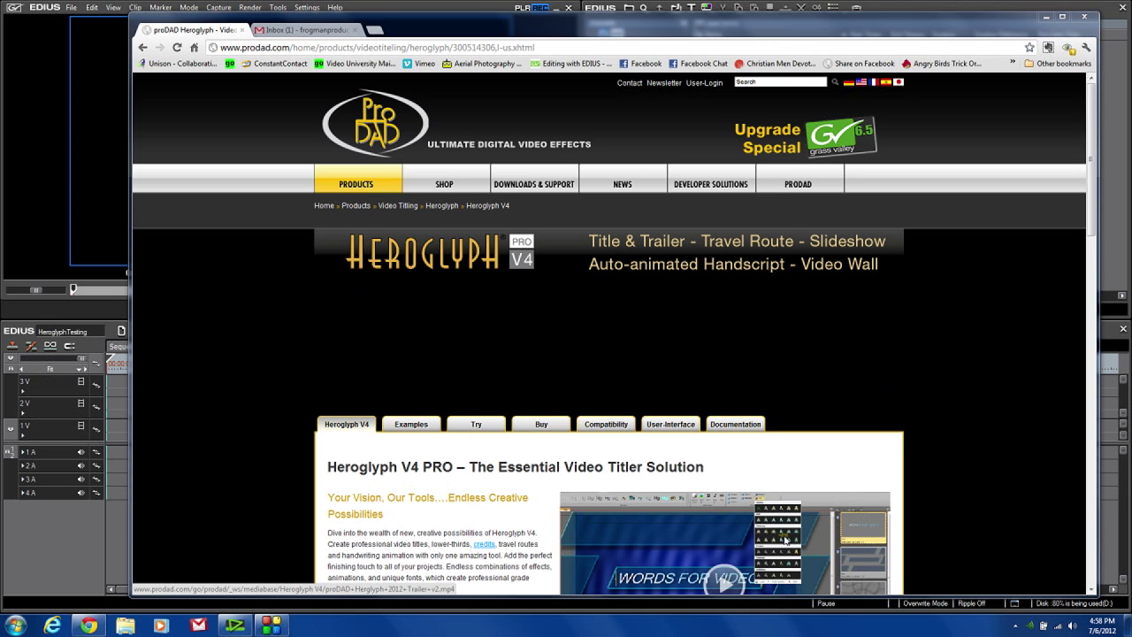
- Show Heroglyph V4's list of supported editors: Adobe, Corel, Grass Valley, Sony, Avid and Magix
click(605, 424)
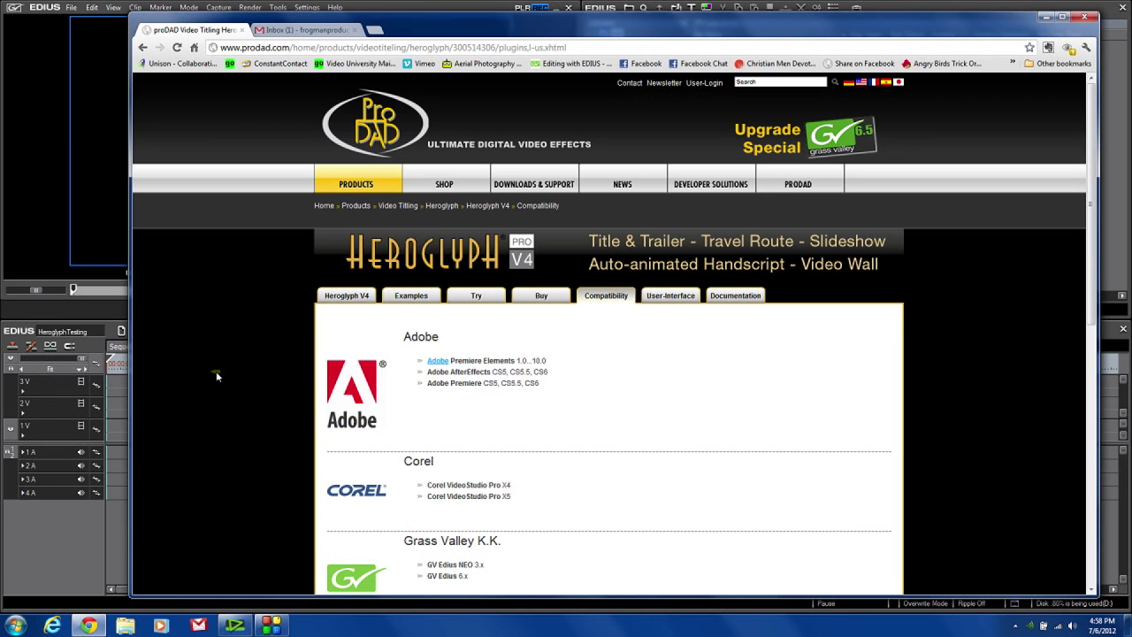
scroll(667, 381, down, 5)
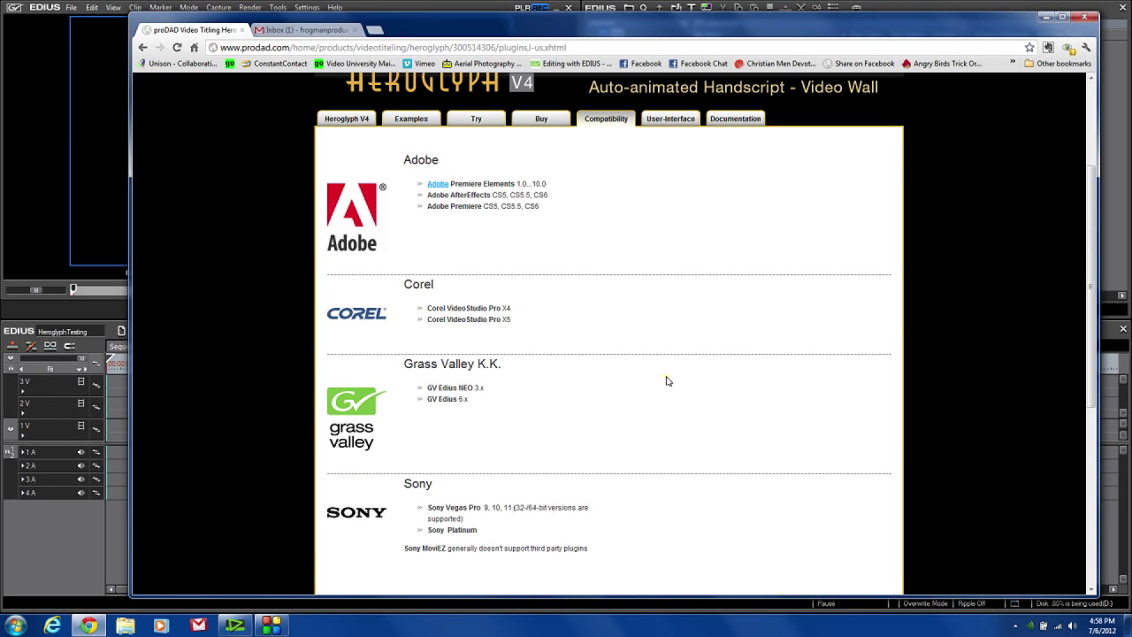
scroll(667, 381, down, 4)
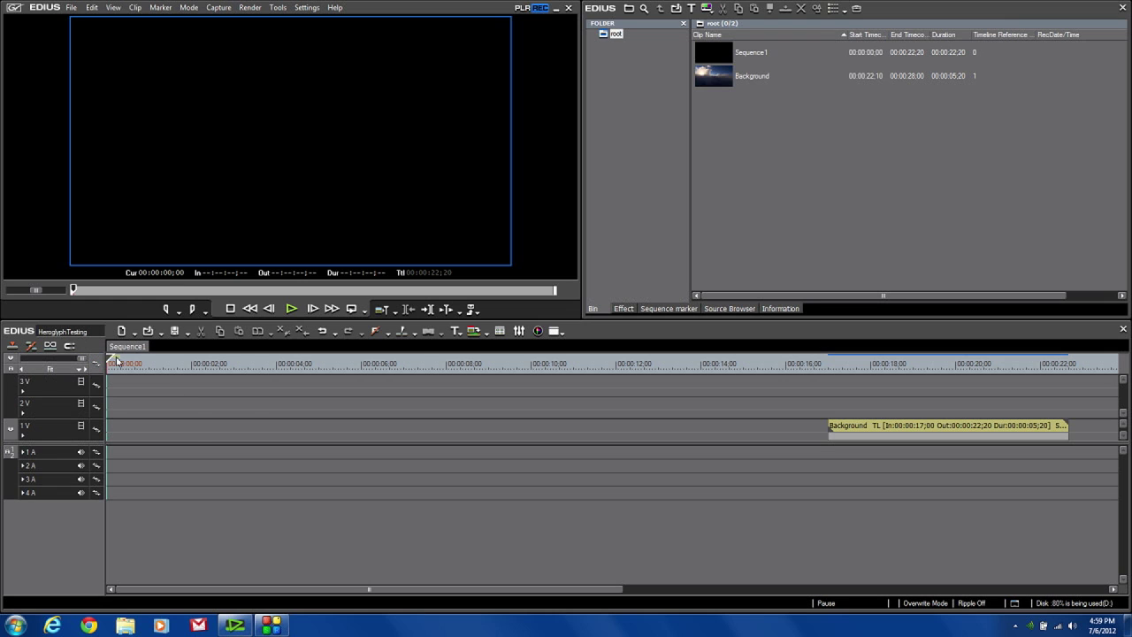
- Set the sequence out point at 00:00:08;00
drag(115, 361, 448, 372)
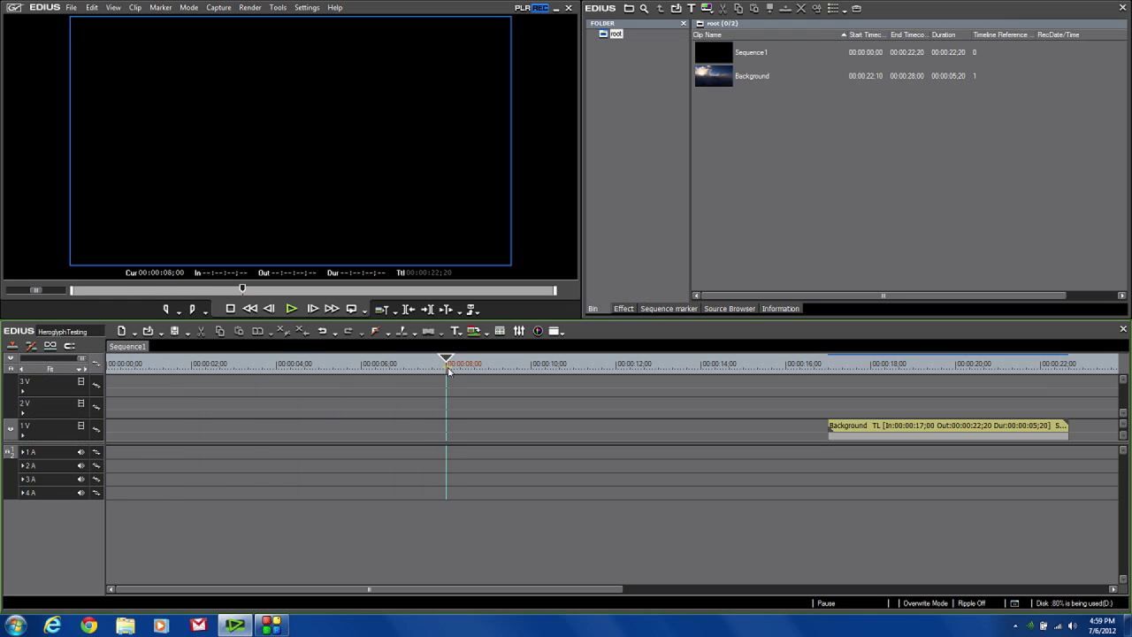
key(o)
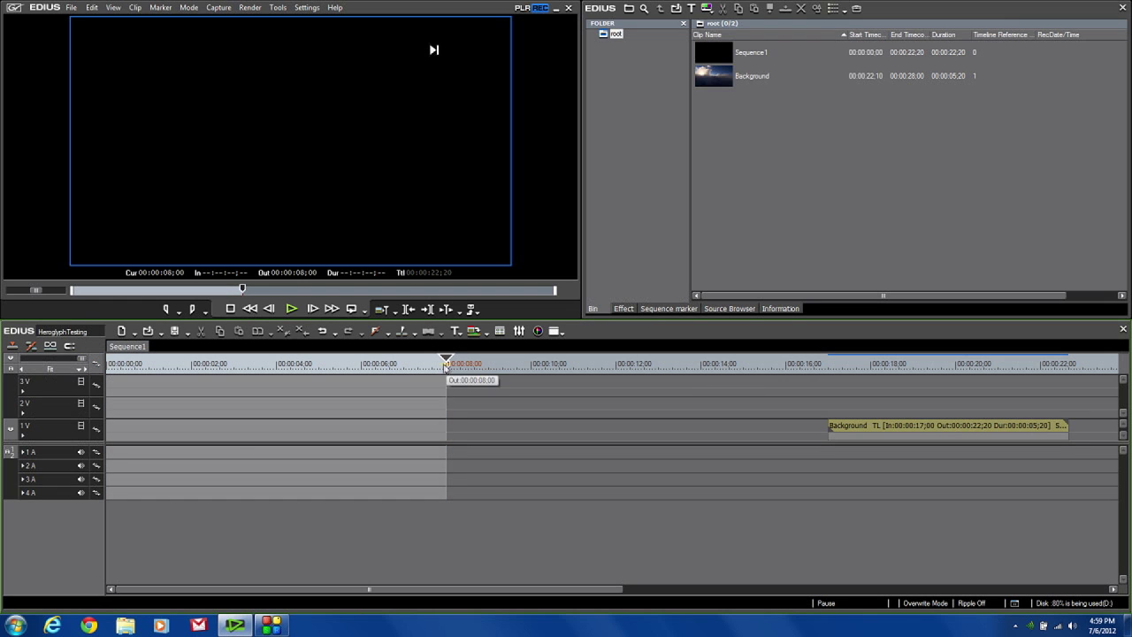
- Add a Heroglyph Titler clip on track 1V and start its Route wizard
right_click(143, 435)
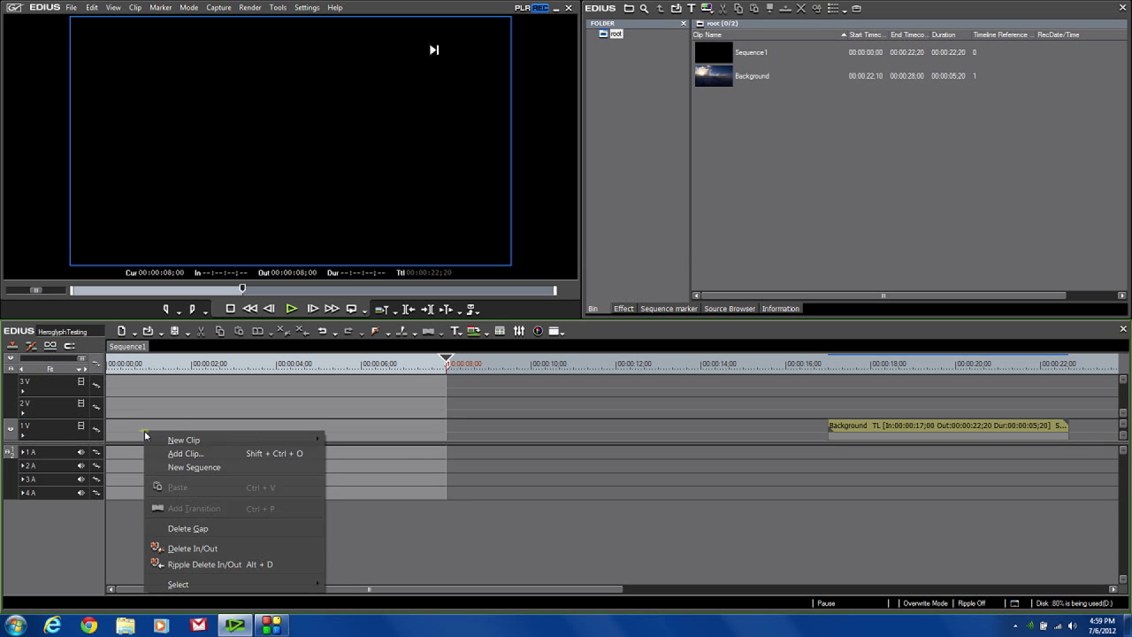
mouse_move(244, 442)
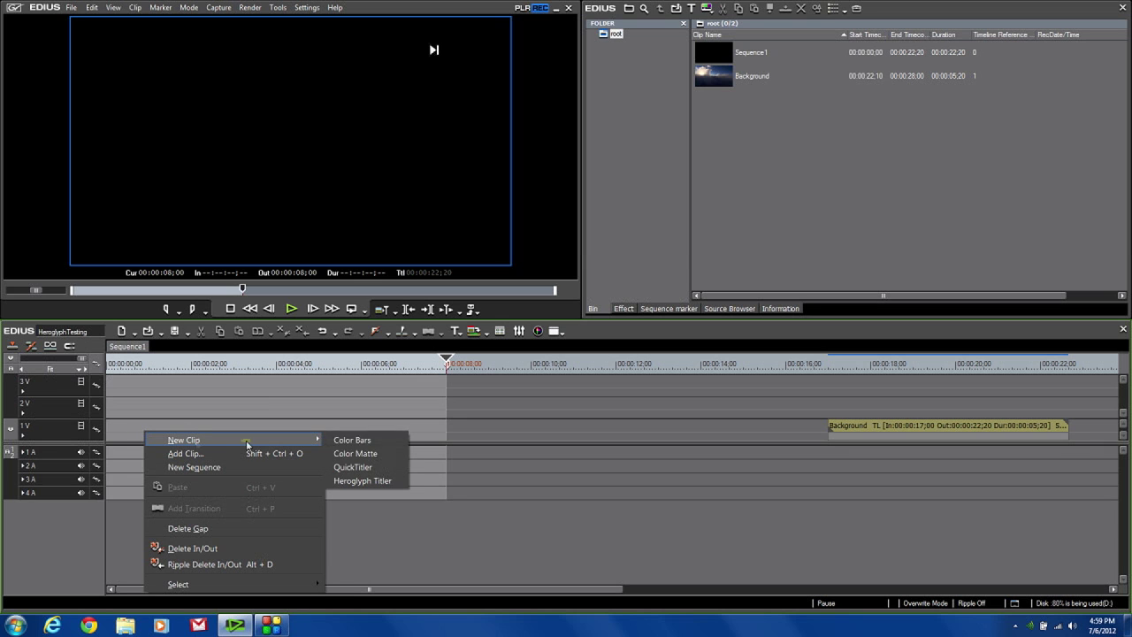
click(366, 481)
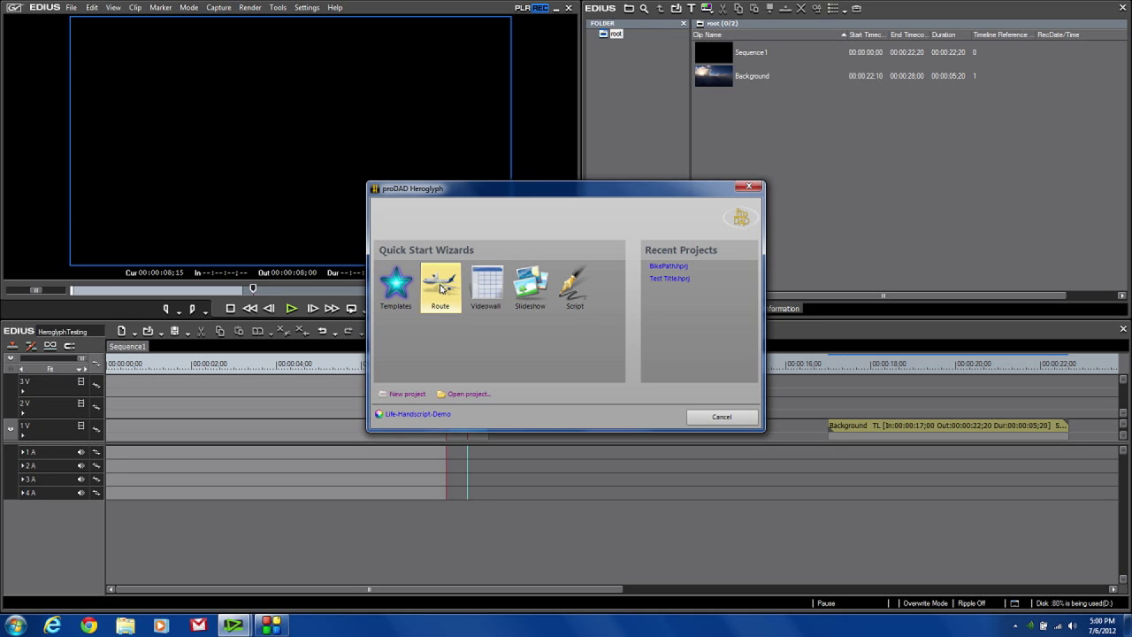
click(440, 286)
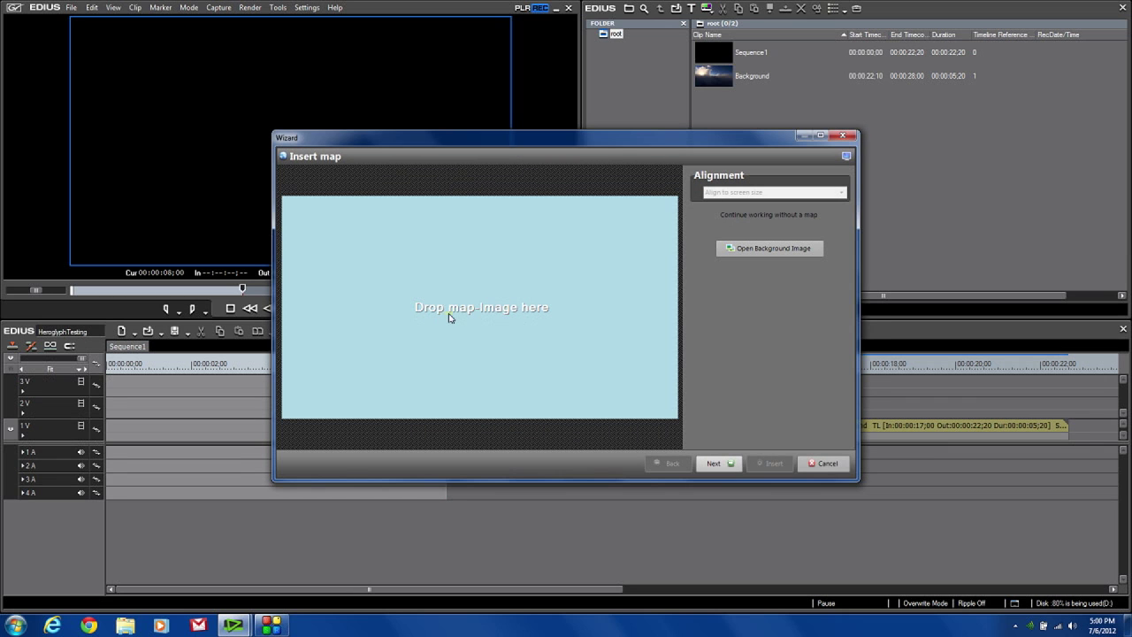
- Load D:\StreamingMedia\Heroglyph\Maps.psd as the route's background map
click(786, 247)
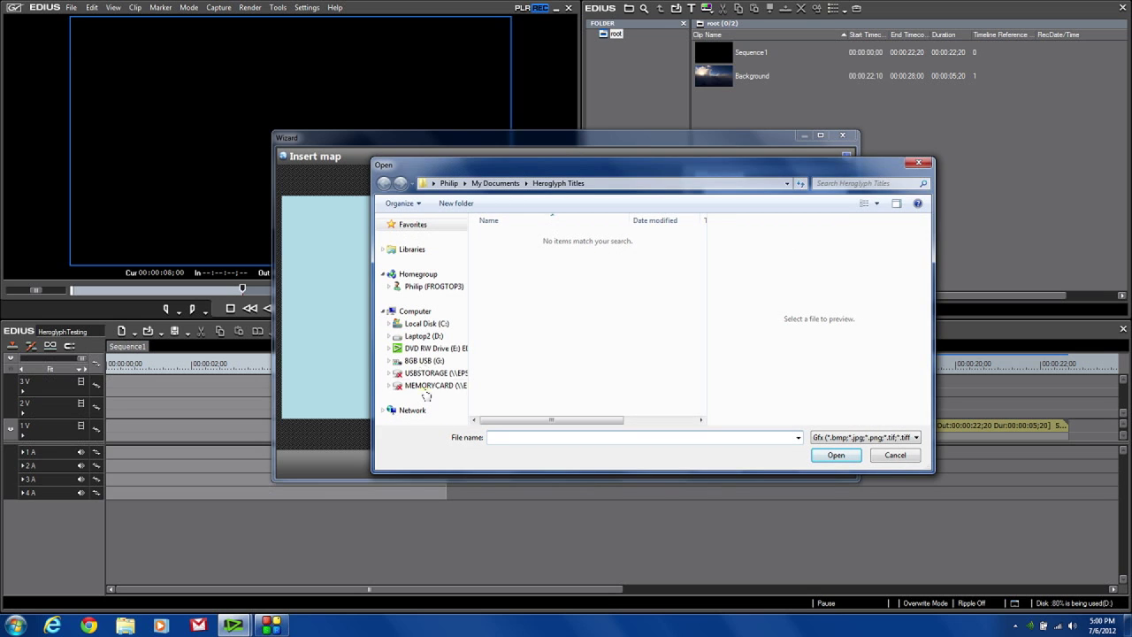
click(425, 337)
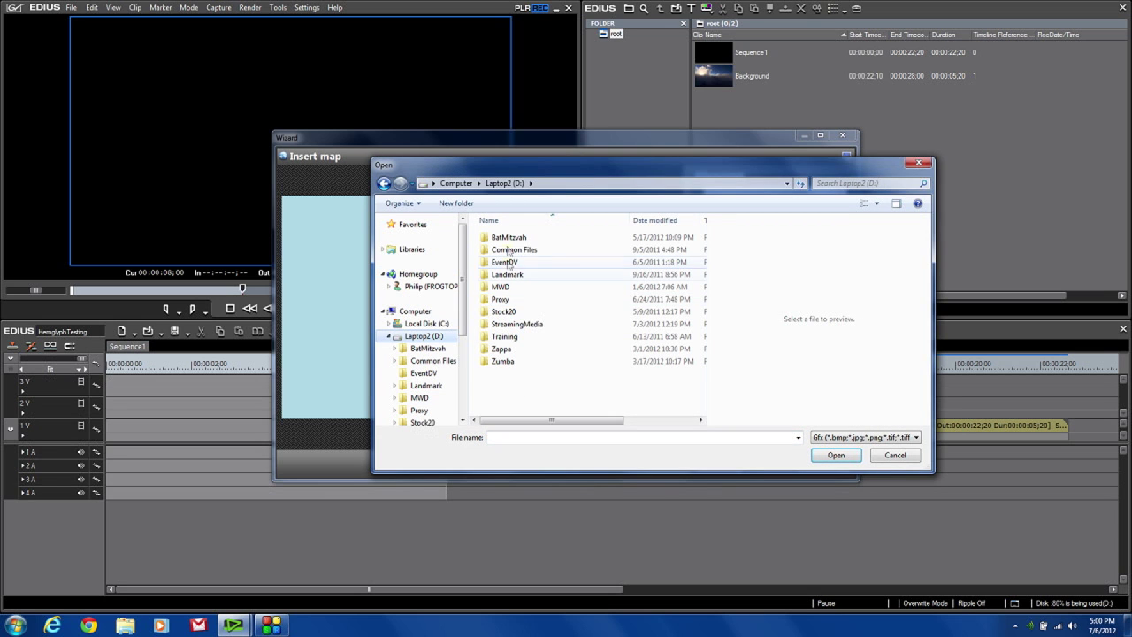
double_click(512, 325)
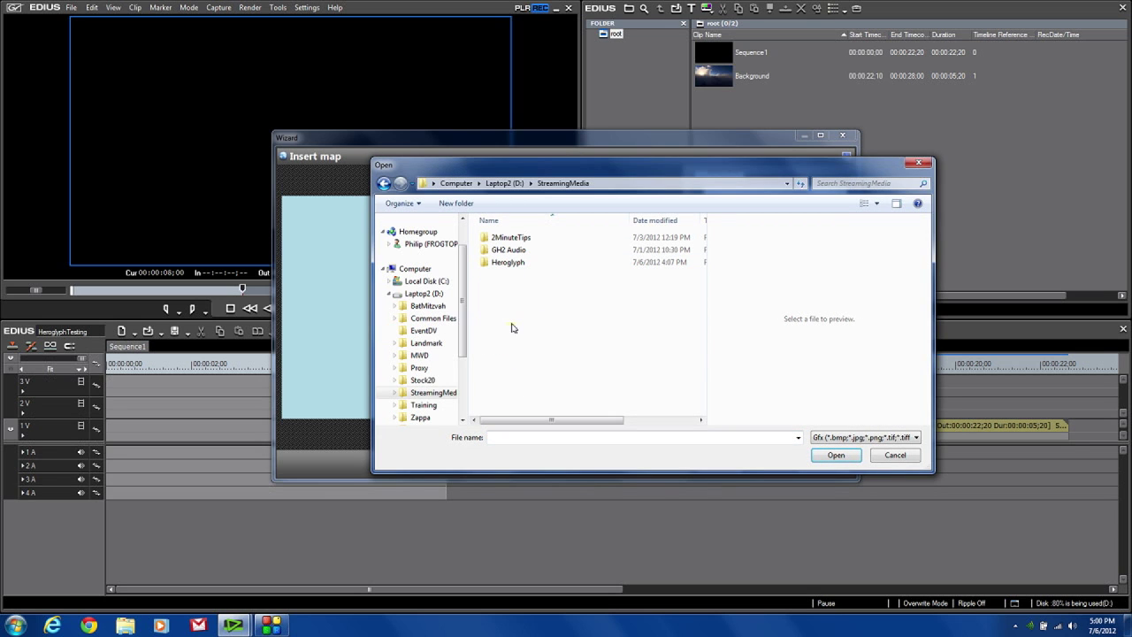
double_click(507, 262)
click(588, 407)
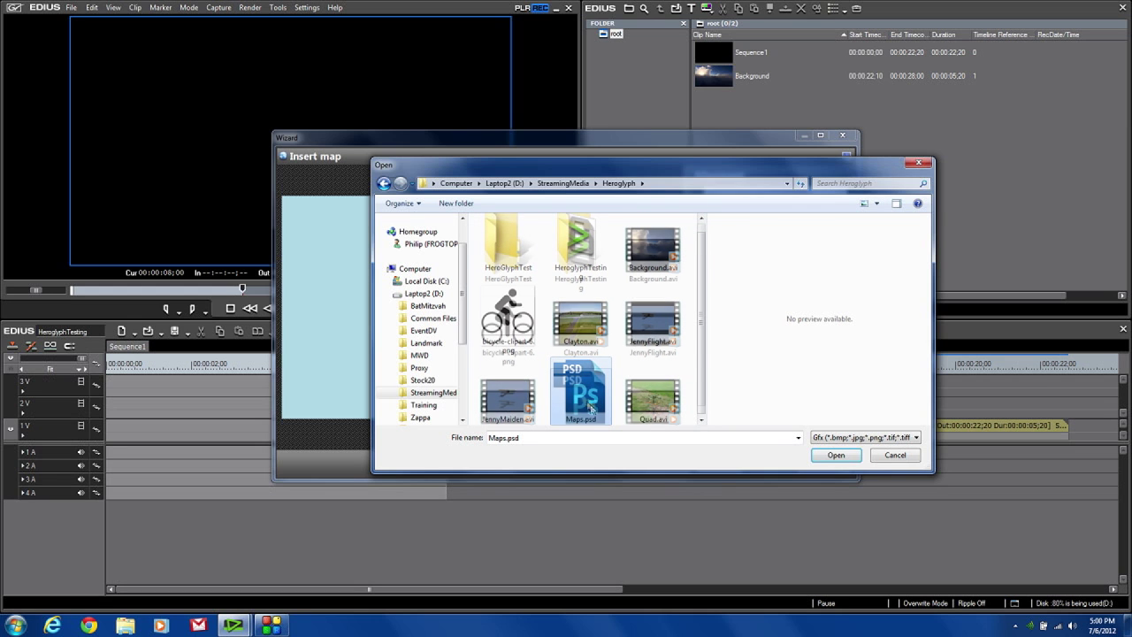
click(845, 457)
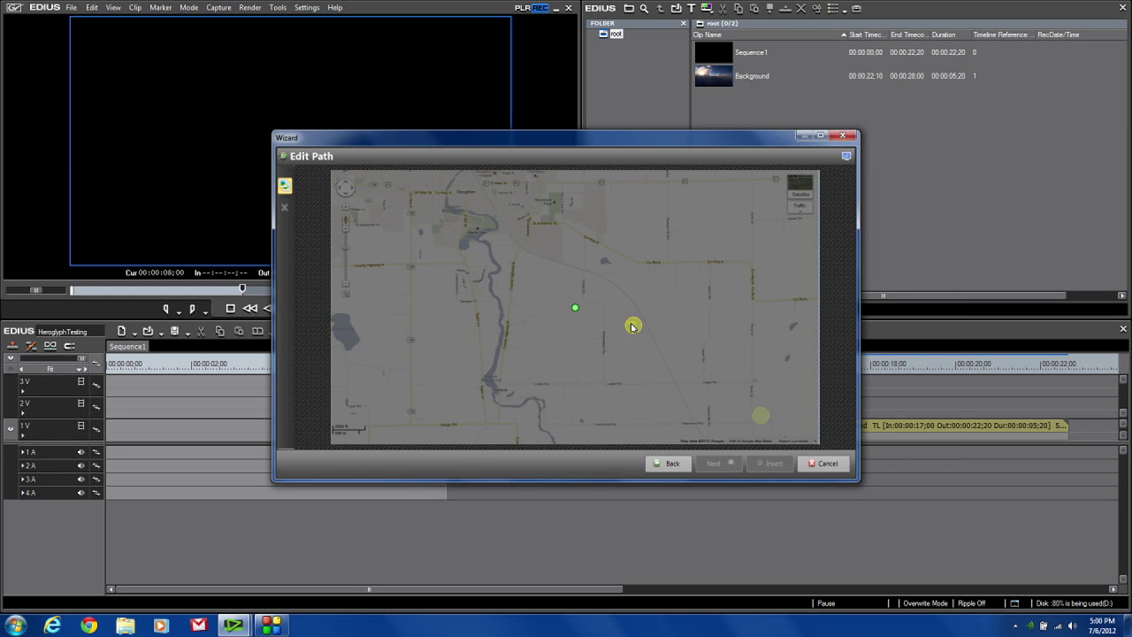
- Enlarge the wizard and trace a looping bike route from the Racetrack Park start marker
drag(274, 132, 170, 18)
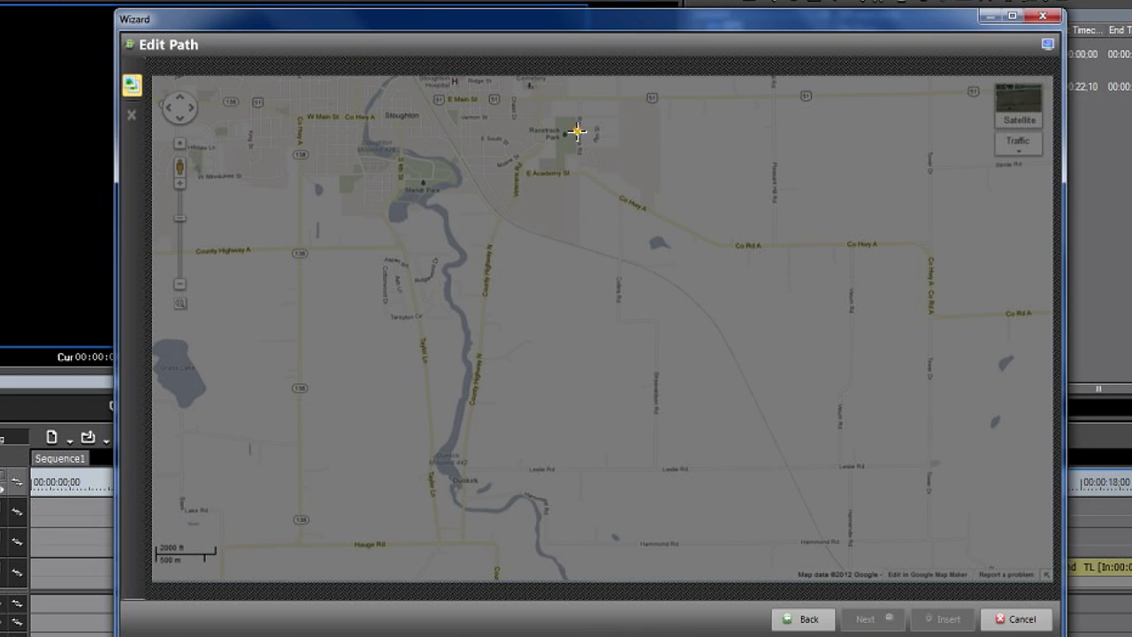
mouse_move(577, 130)
mouse_down()
mouse_move(577, 168)
mouse_move(623, 213)
mouse_move(625, 327)
mouse_move(649, 326)
mouse_move(654, 339)
mouse_move(657, 465)
mouse_move(472, 470)
mouse_move(462, 463)
mouse_move(479, 290)
mouse_move(498, 215)
mouse_move(521, 177)
mouse_move(579, 172)
mouse_move(579, 131)
mouse_up()
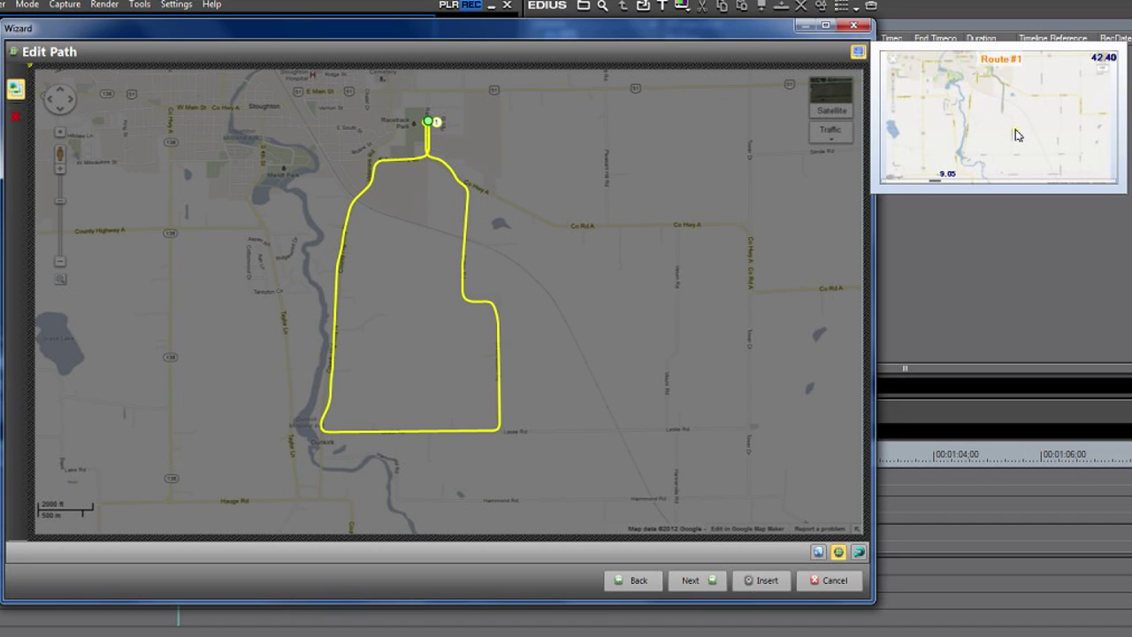
click(679, 168)
click(692, 157)
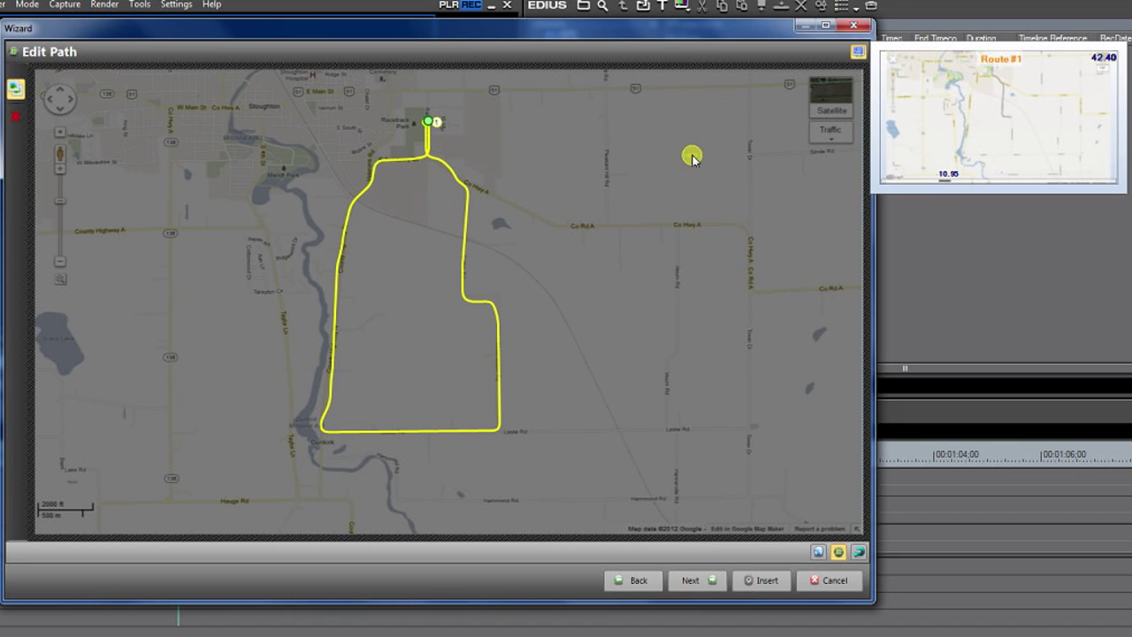
click(609, 357)
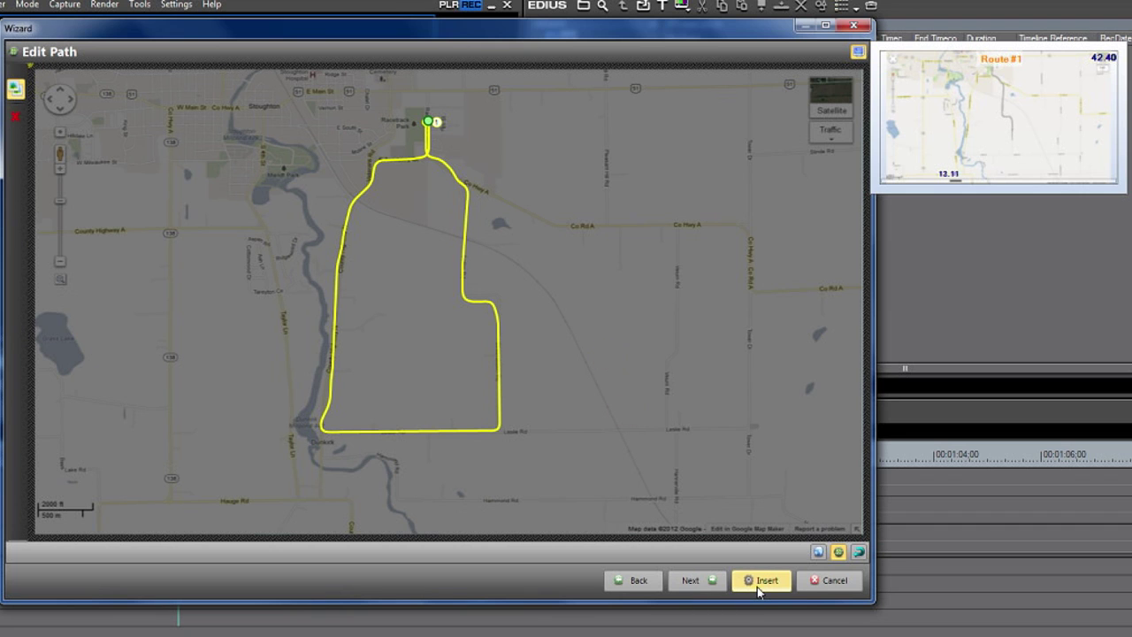
click(717, 581)
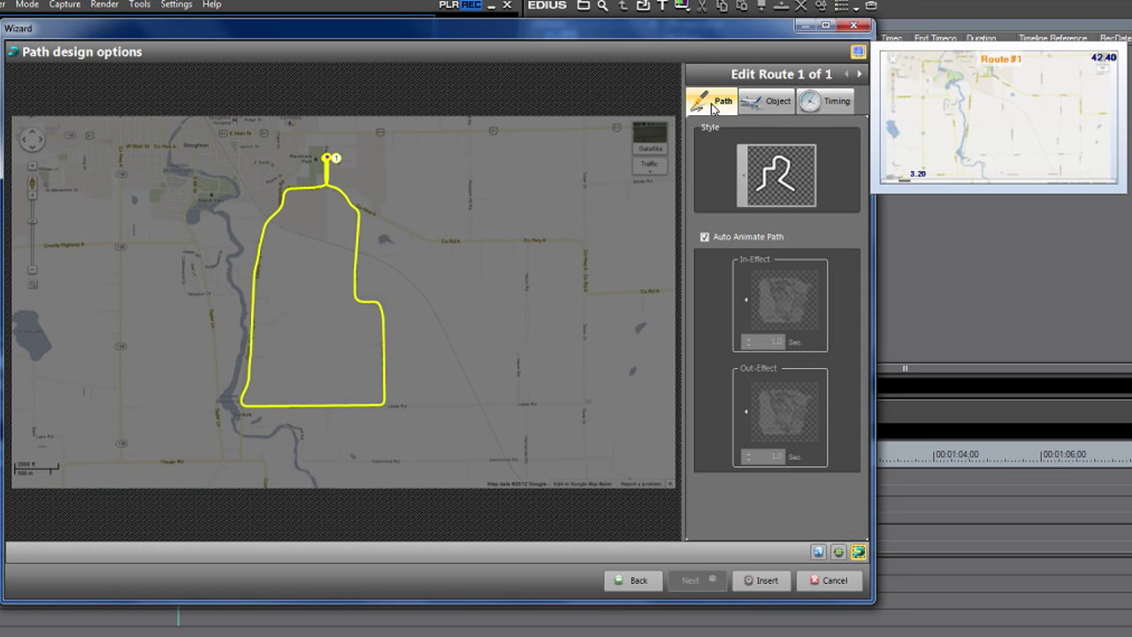
- Apply the glowing orange-red route line style to the path
click(744, 179)
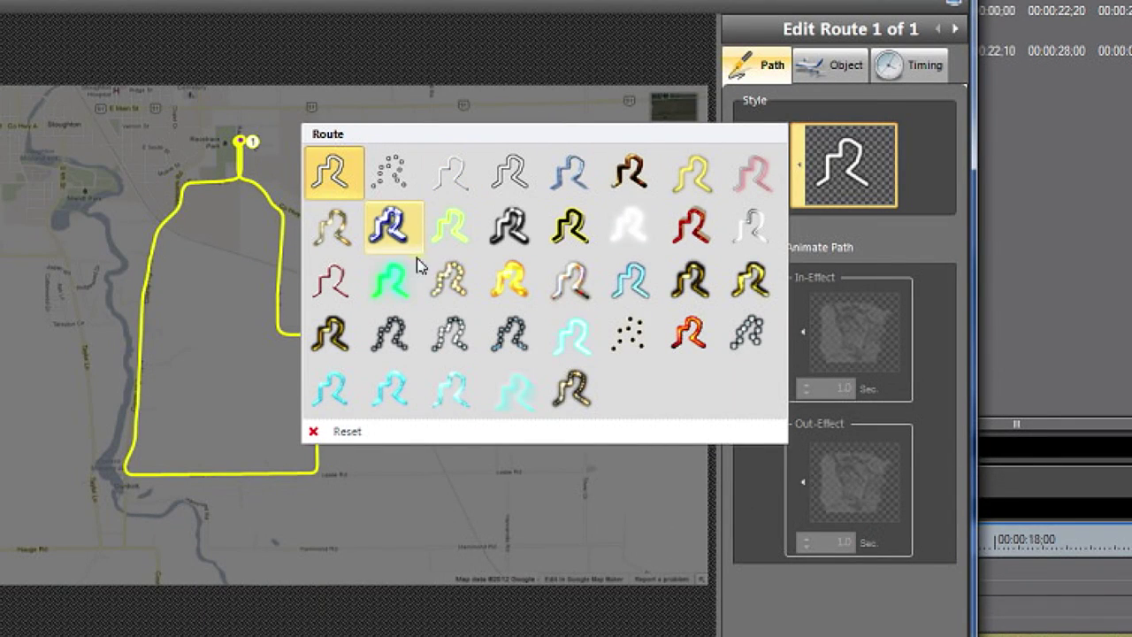
click(694, 334)
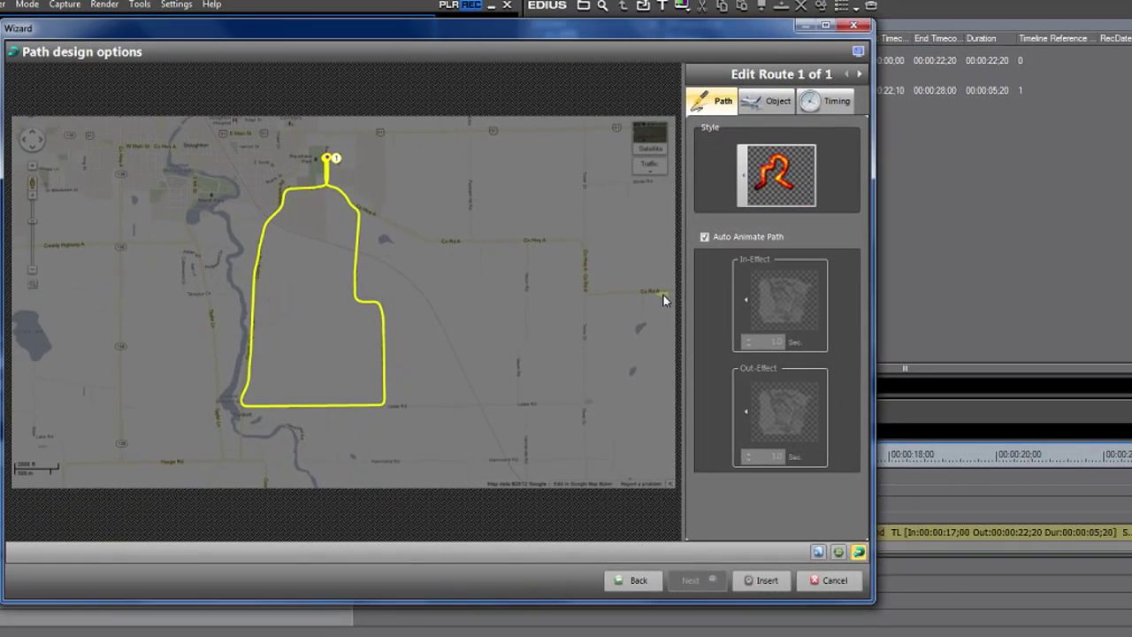
click(771, 106)
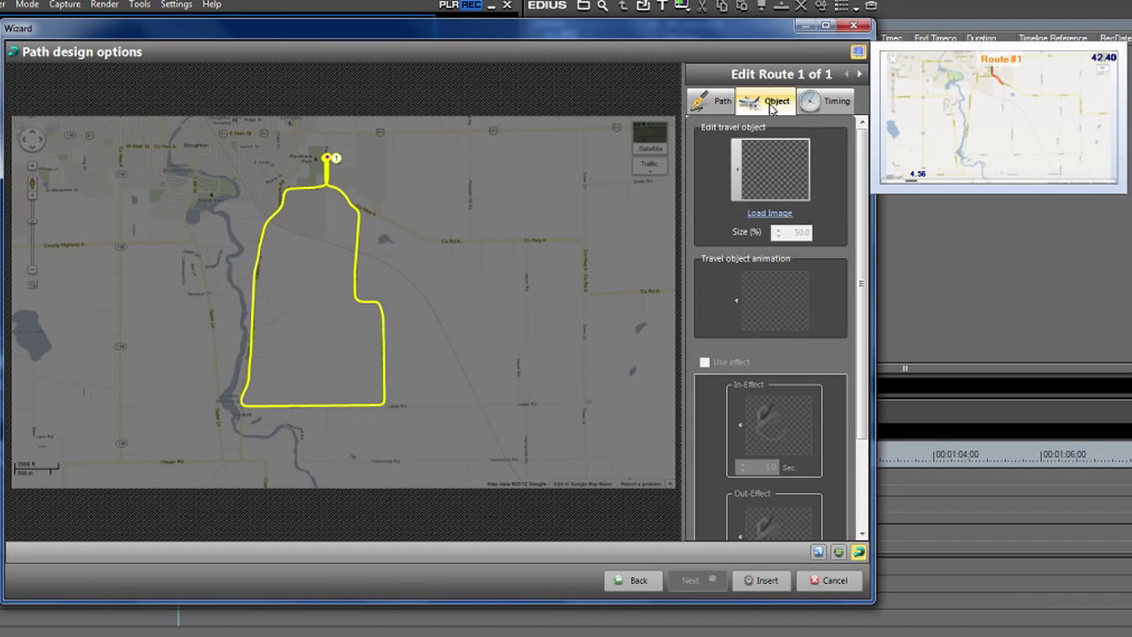
- Make the On Road bicycle preset the route's travel object
click(739, 171)
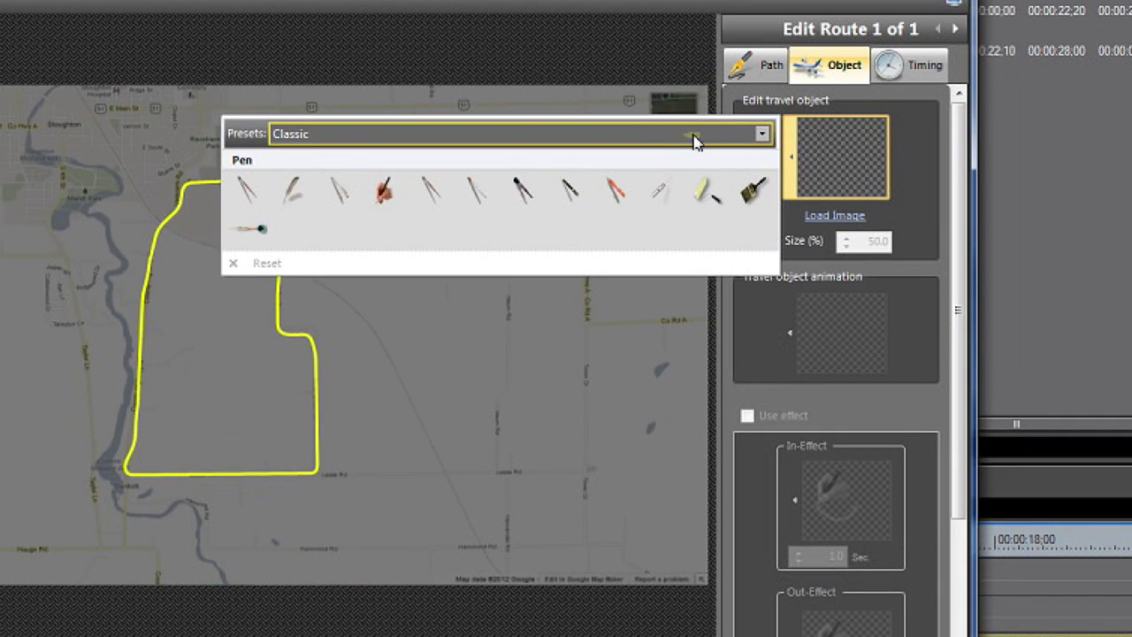
click(694, 139)
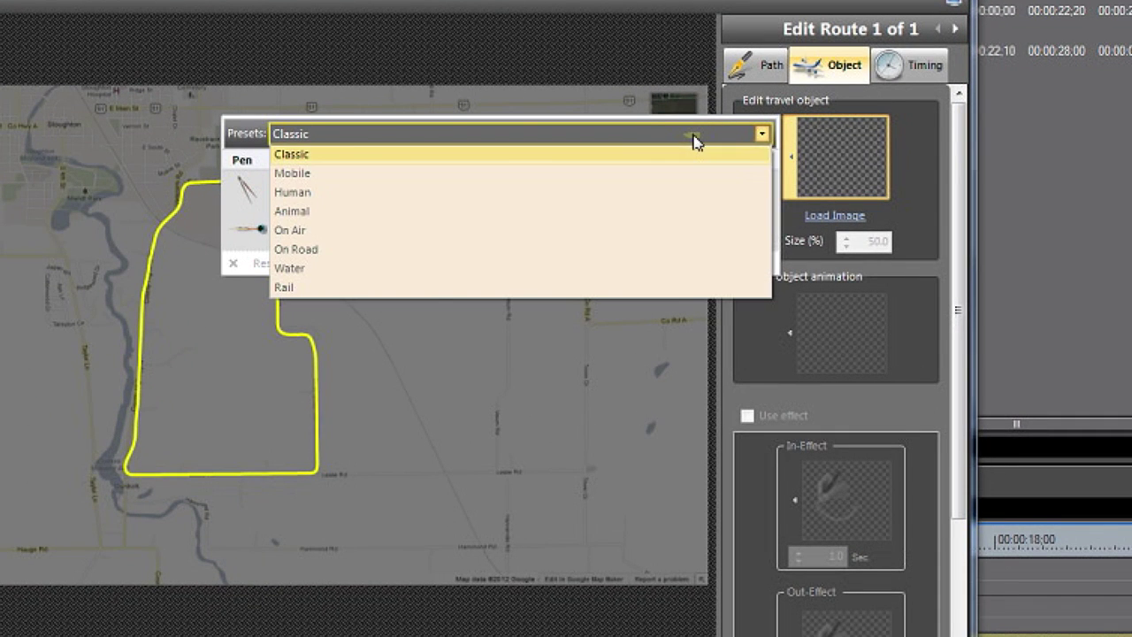
click(654, 251)
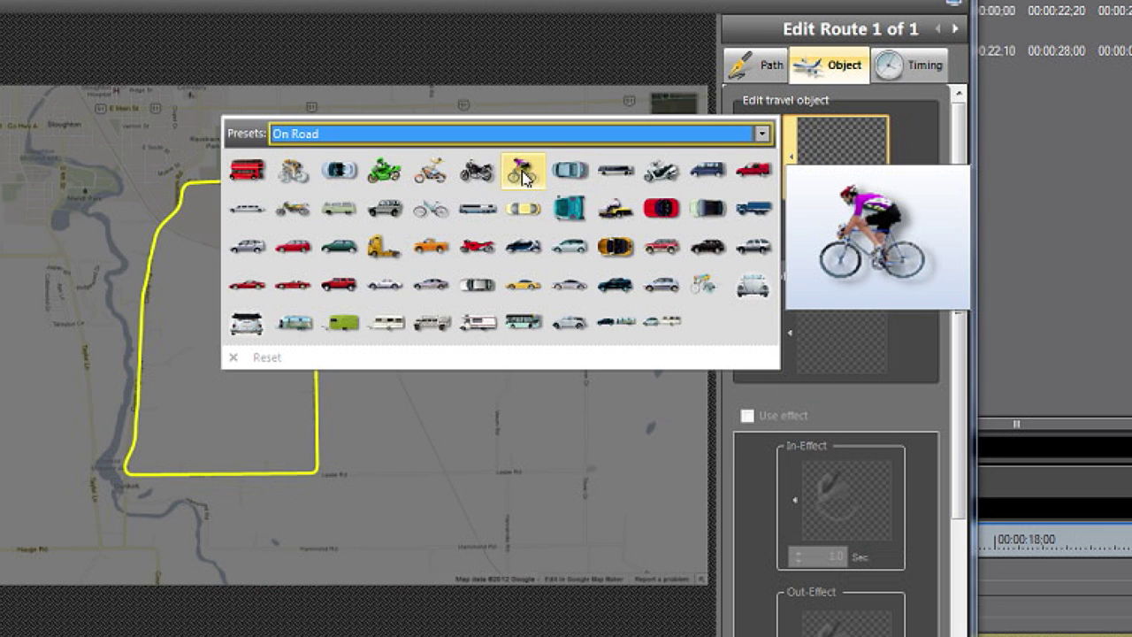
click(523, 174)
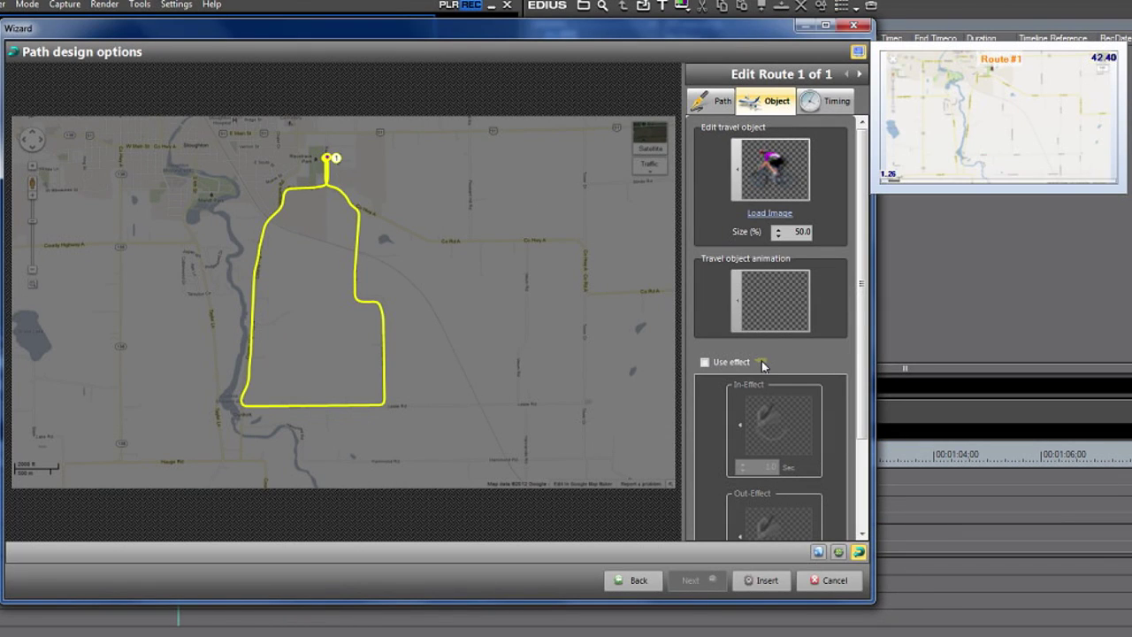
- Give the cyclist the airplane movement animation and insert the finished route title
click(733, 300)
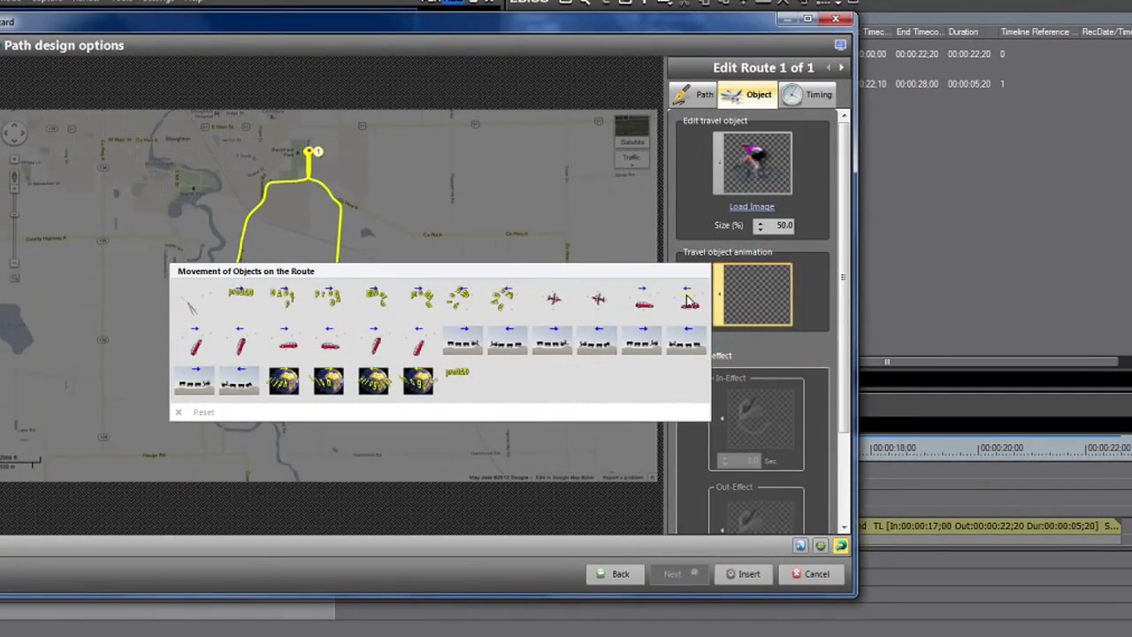
mouse_move(551, 303)
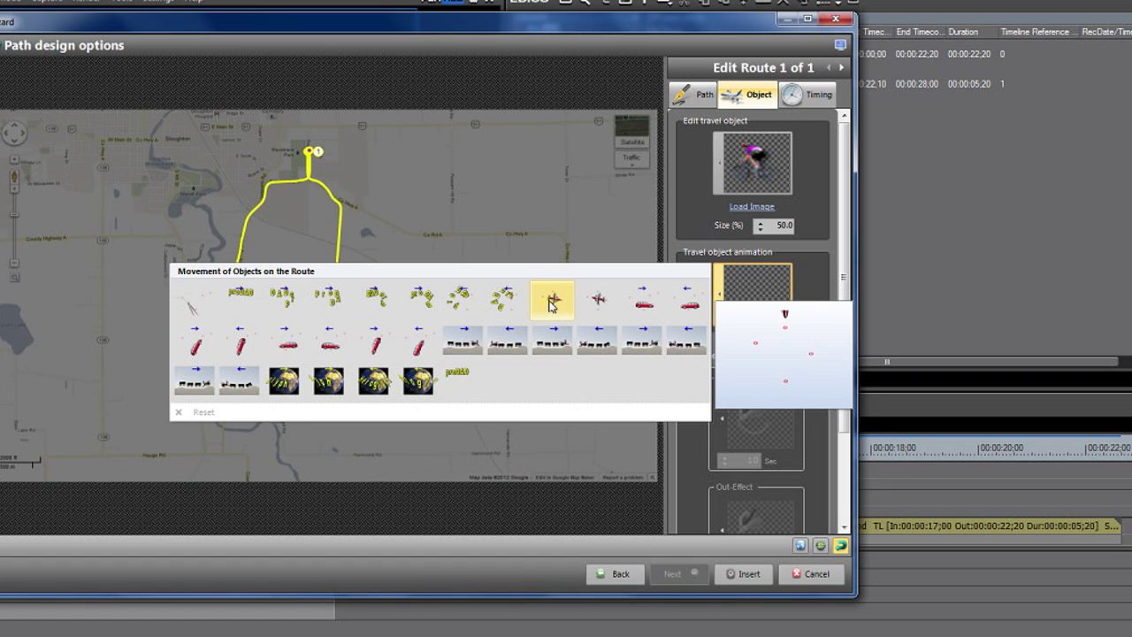
click(551, 305)
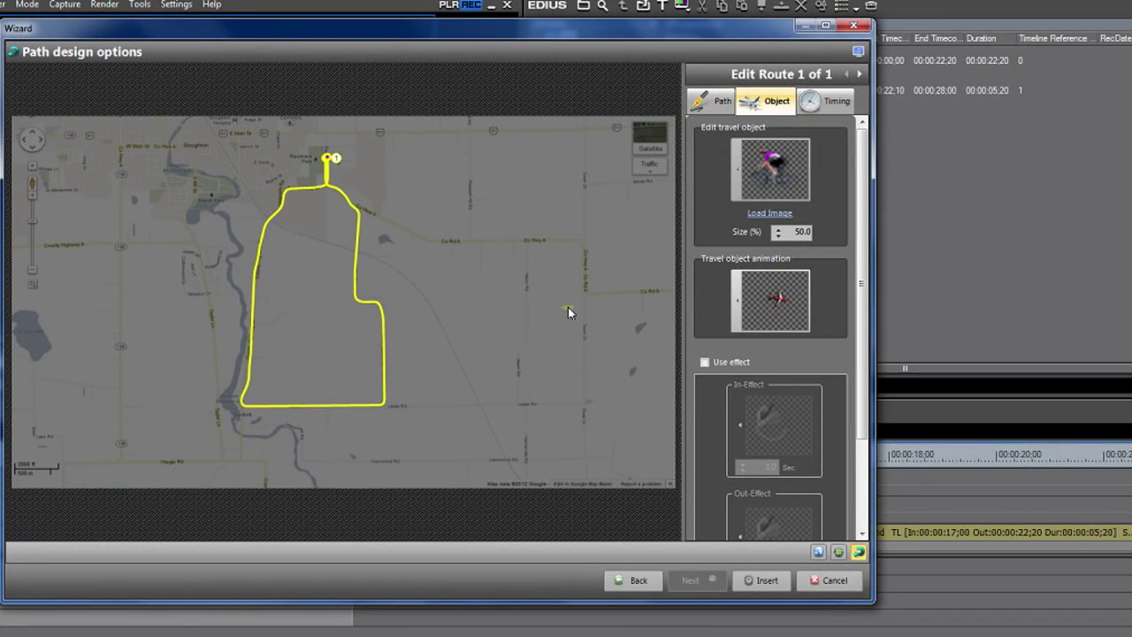
click(764, 580)
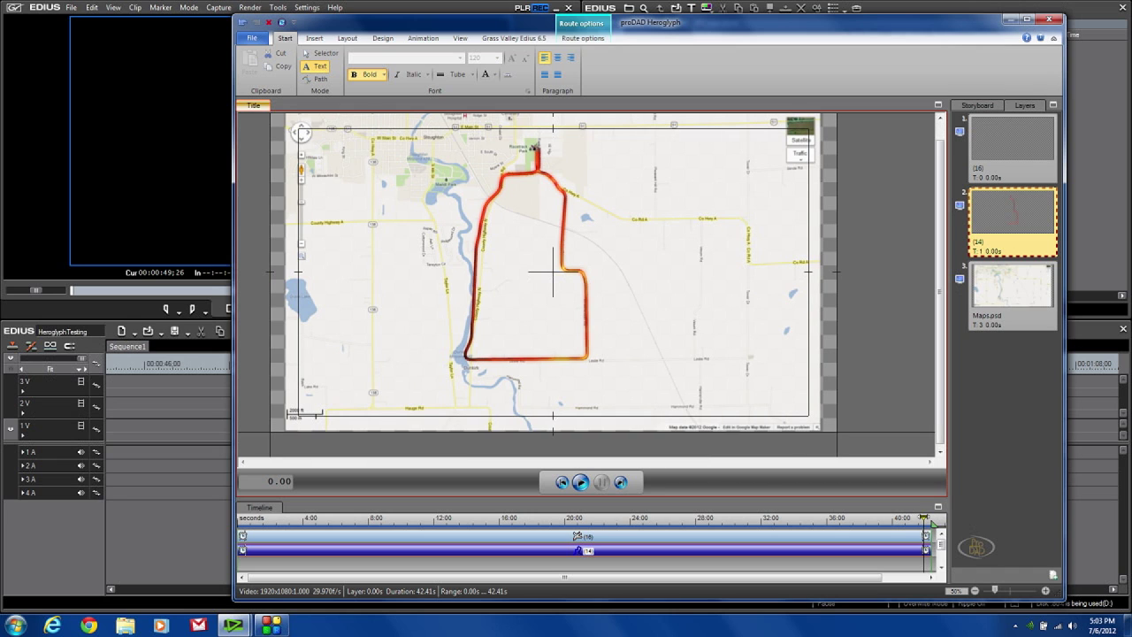
mouse_move(924, 520)
mouse_down()
mouse_move(228, 528)
mouse_move(927, 525)
mouse_move(236, 522)
mouse_up()
drag(396, 525, 252, 518)
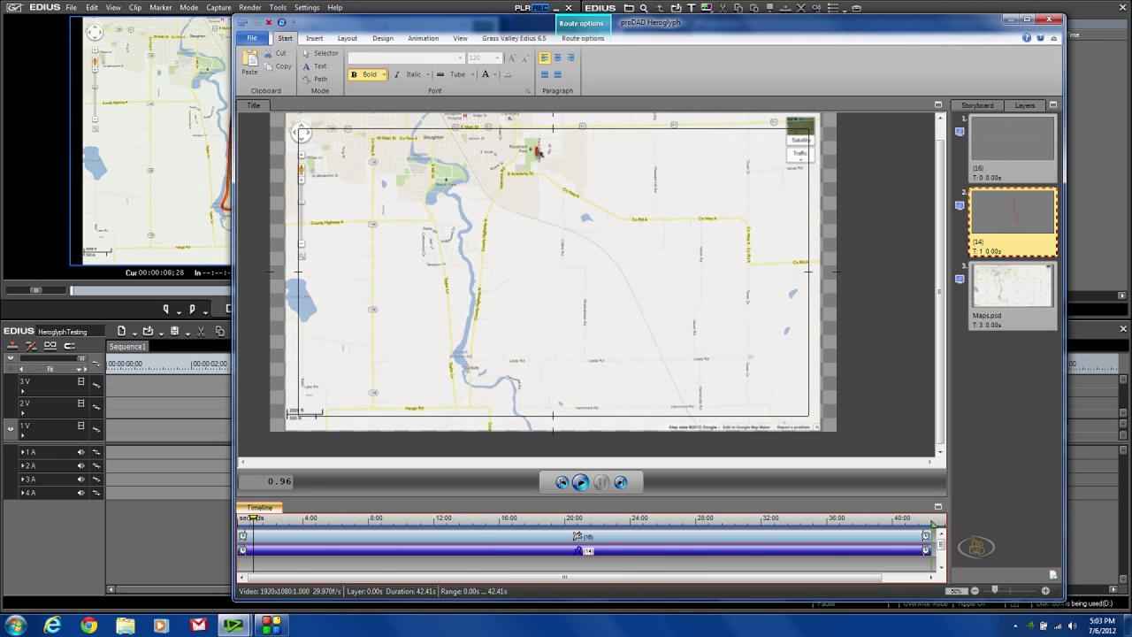
drag(342, 27, 433, 15)
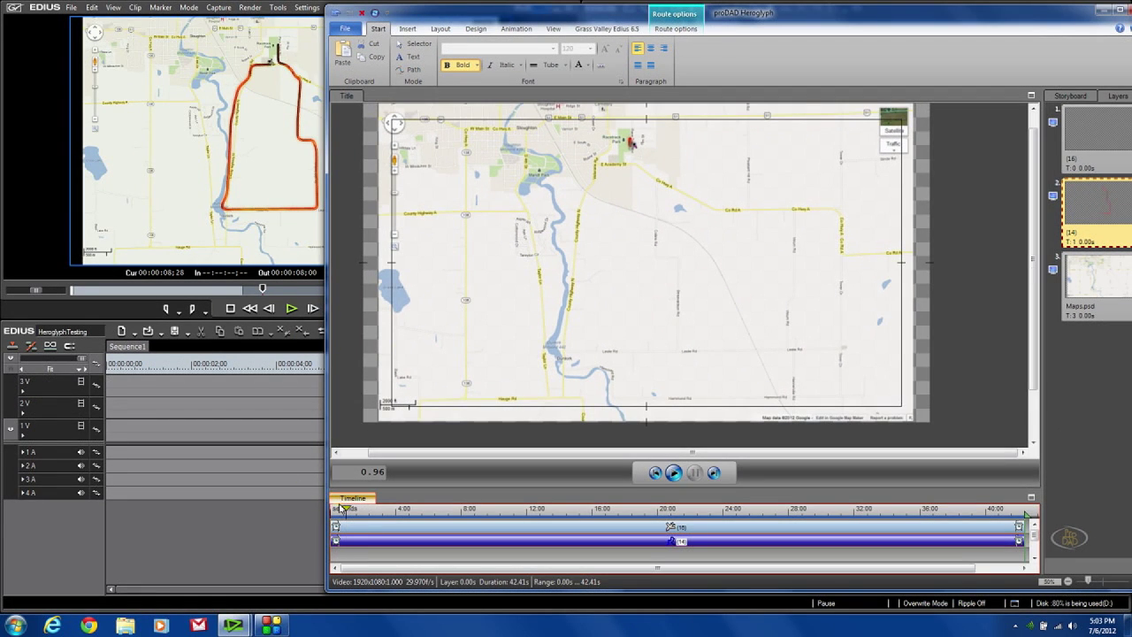
drag(376, 515, 651, 521)
key(space)
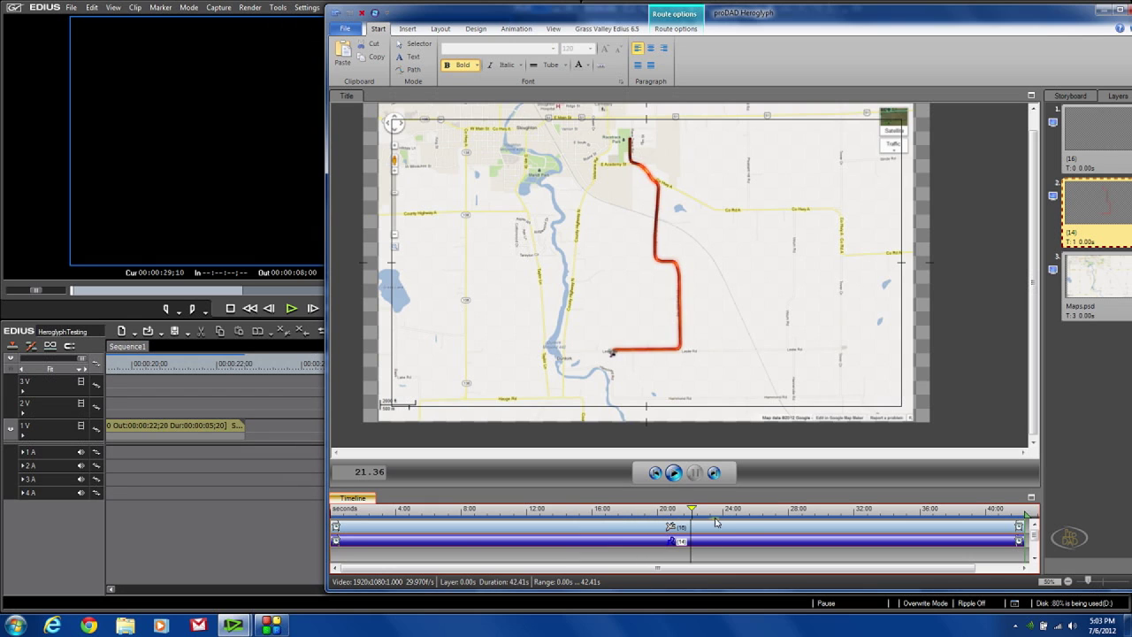
drag(671, 523, 355, 522)
key(space)
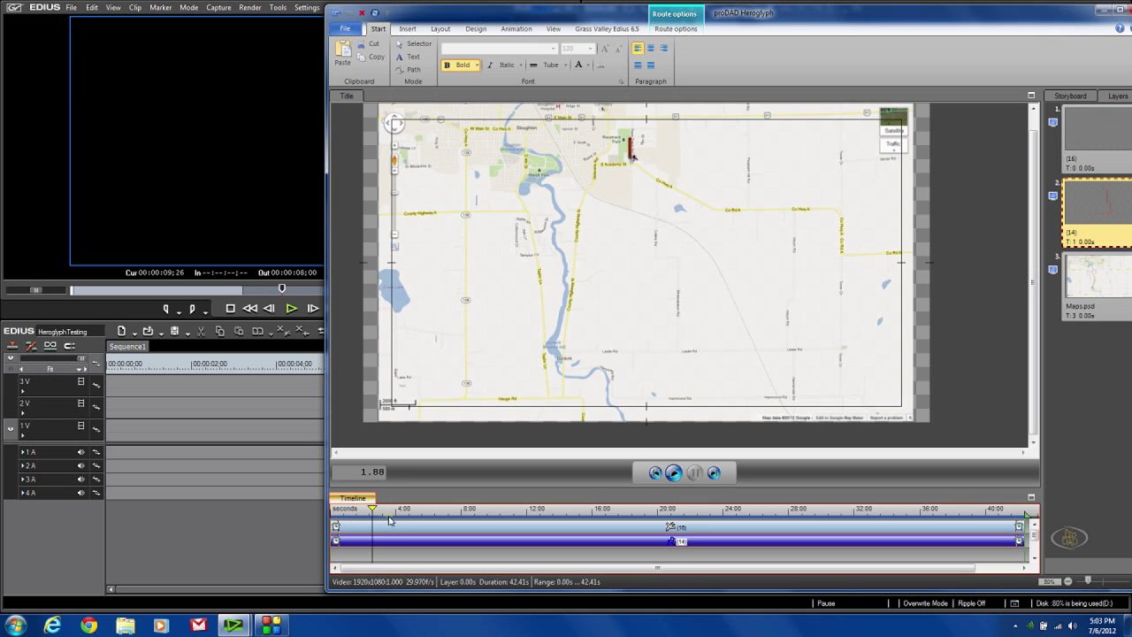
click(359, 511)
- Save the title project as BikePathRoute and return to EDIUS
key(ctrl+s)
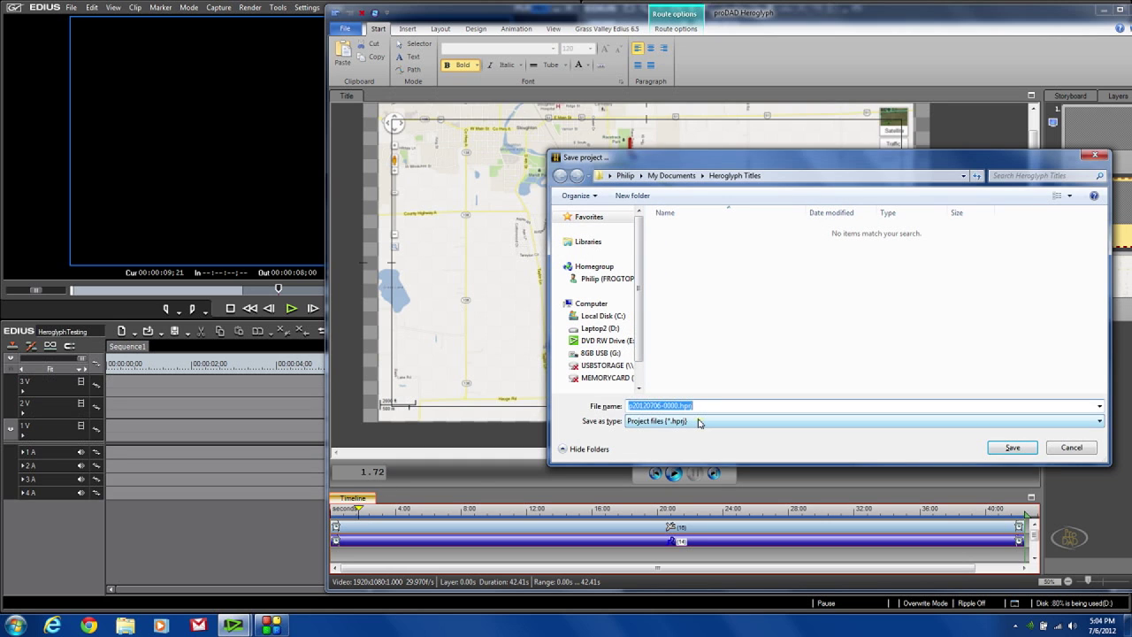
text(8)
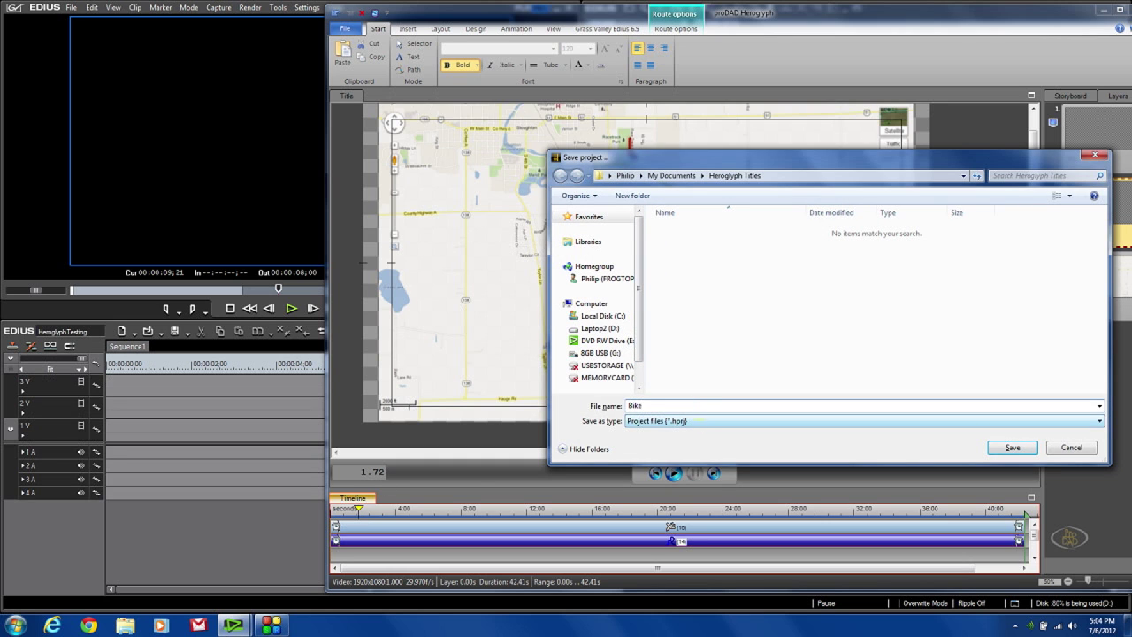
text(ikePath)
scroll(594, 291, down, 2)
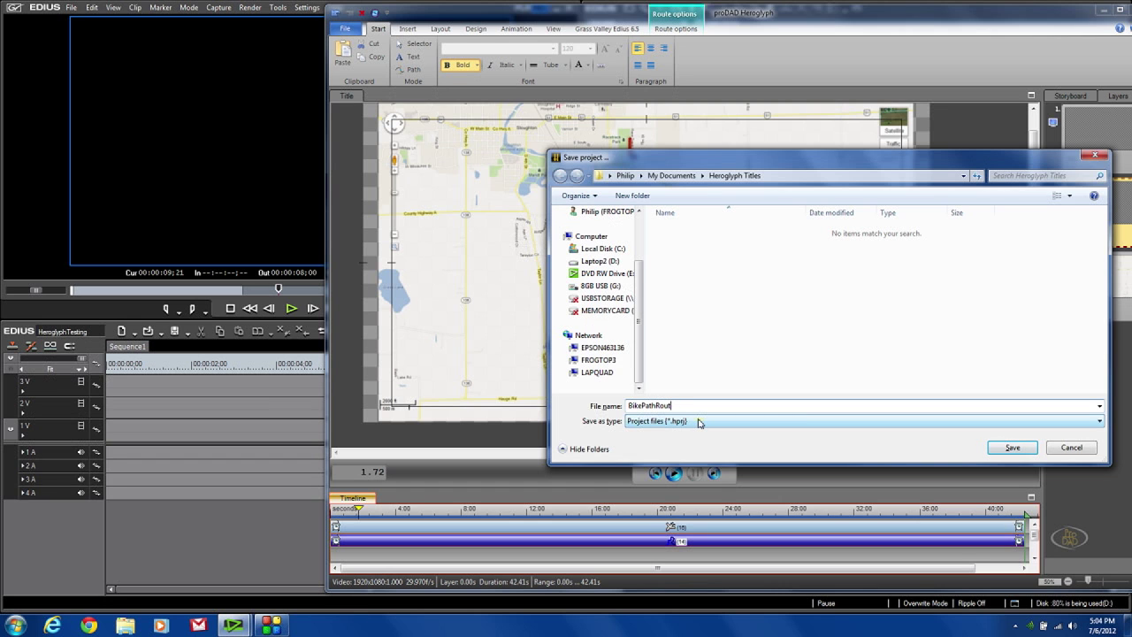
click(1012, 448)
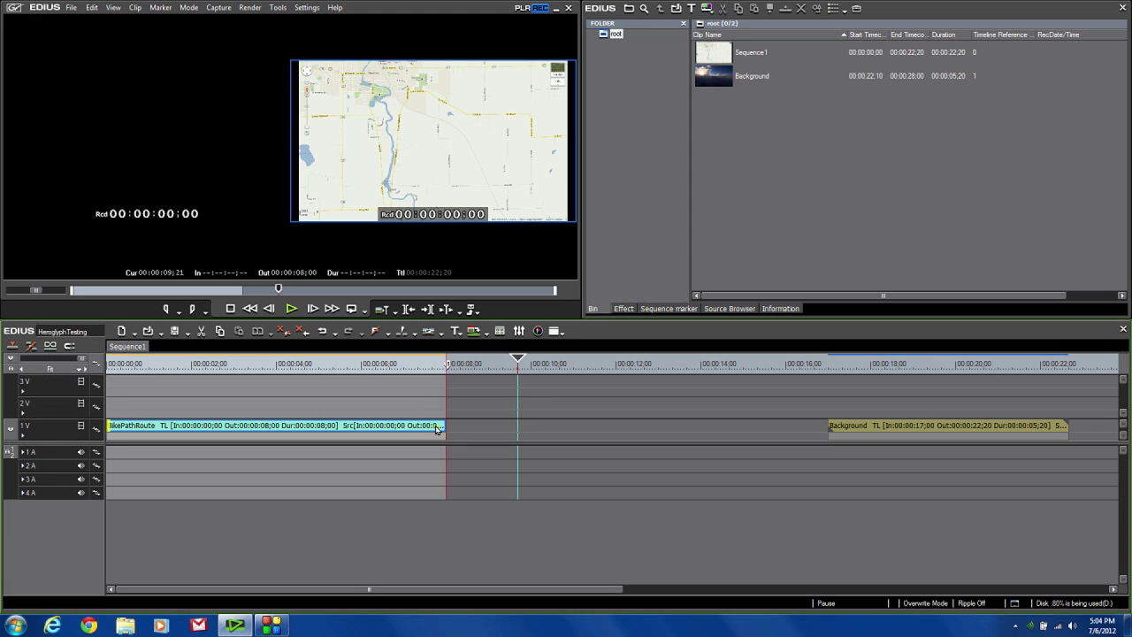
- Trim the BikePathRoute clip's end on 1V and scrub the timeline to preview the red route
mouse_move(522, 362)
mouse_down()
mouse_move(86, 394)
mouse_move(447, 391)
mouse_up()
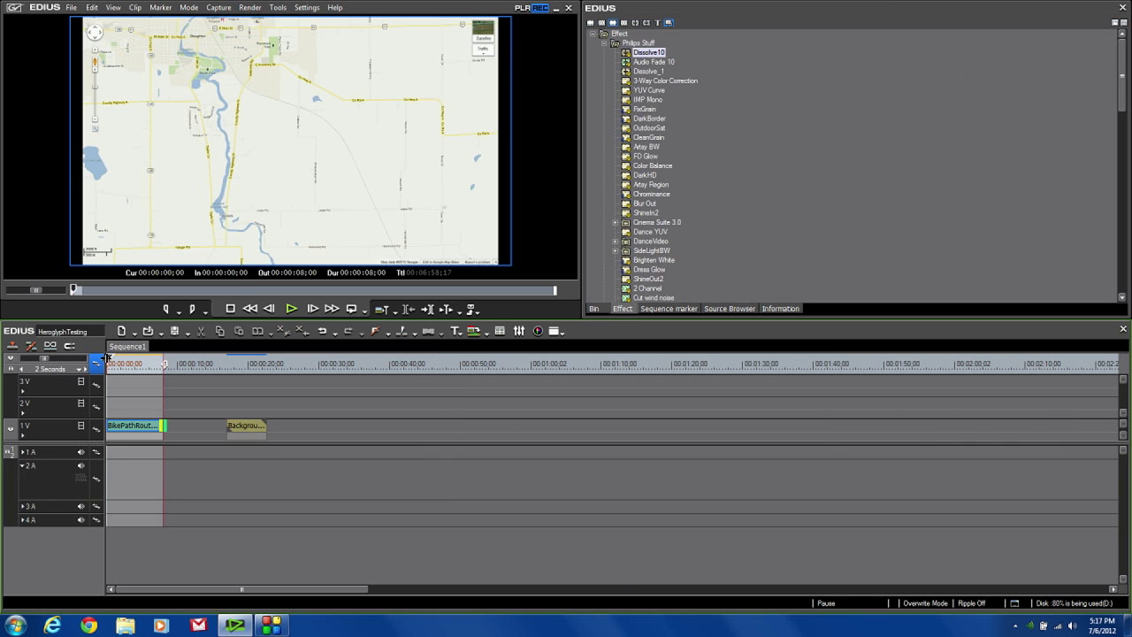
mouse_move(118, 363)
mouse_down()
mouse_move(143, 363)
mouse_move(107, 364)
mouse_up()
drag(165, 430, 198, 430)
mouse_move(110, 363)
mouse_down()
mouse_move(203, 362)
mouse_move(107, 363)
mouse_up()
drag(193, 429, 165, 428)
mouse_move(111, 364)
mouse_down()
mouse_move(167, 363)
mouse_move(108, 364)
mouse_up()
drag(113, 364, 146, 364)
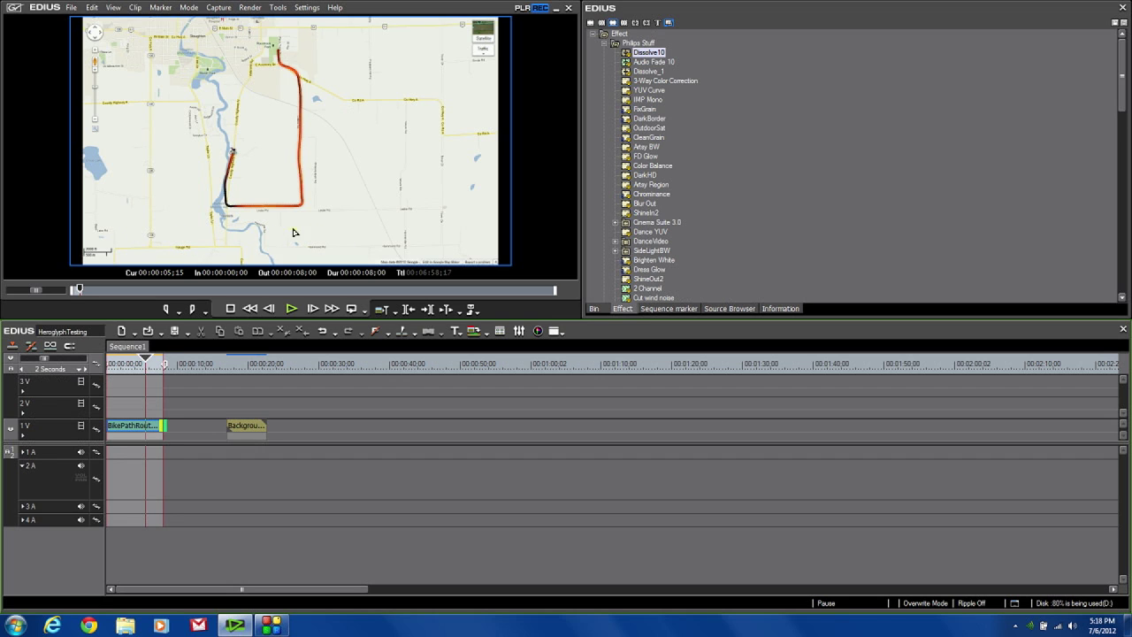
key(Home)
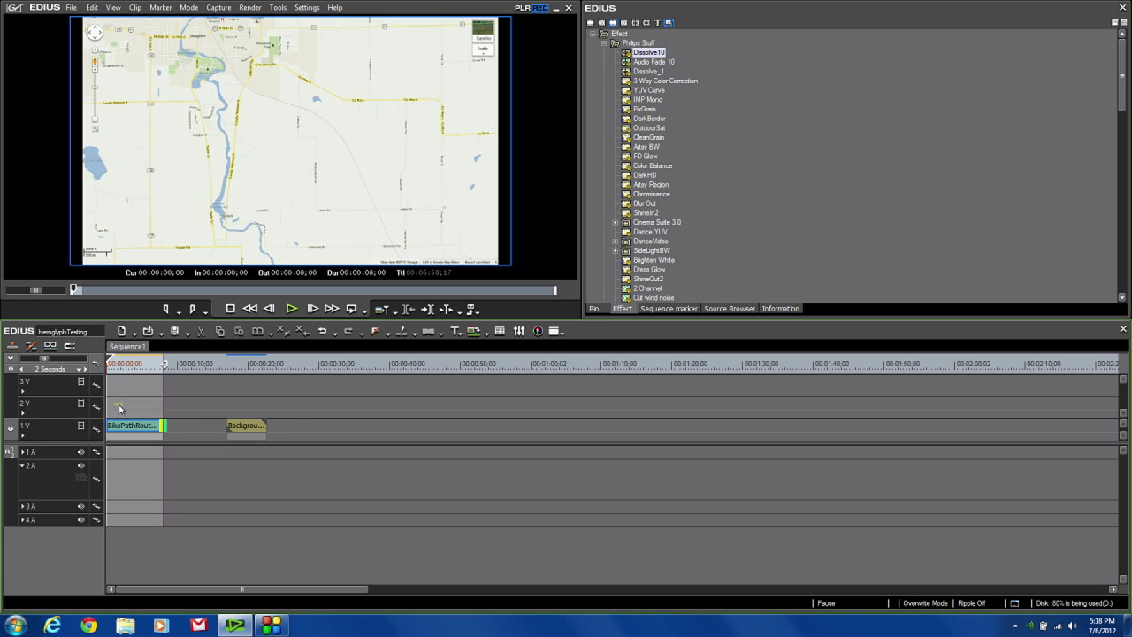
right_click(120, 406)
- Create a Heroglyph title on track 2V from Script > Handwriting IN/OUT template 5
mouse_move(248, 410)
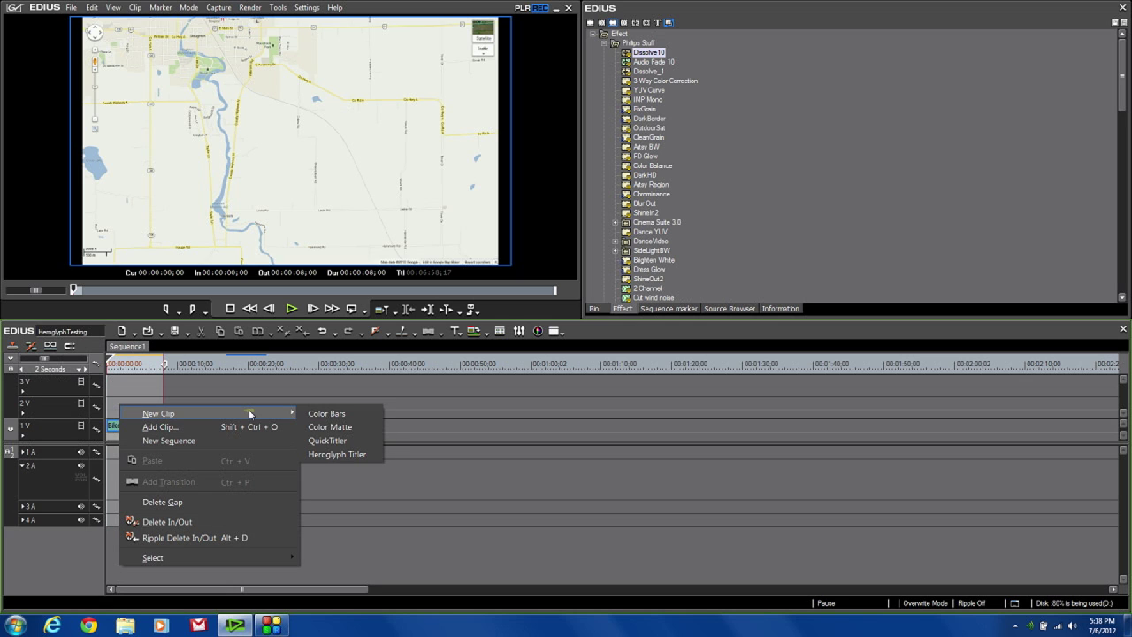
click(353, 455)
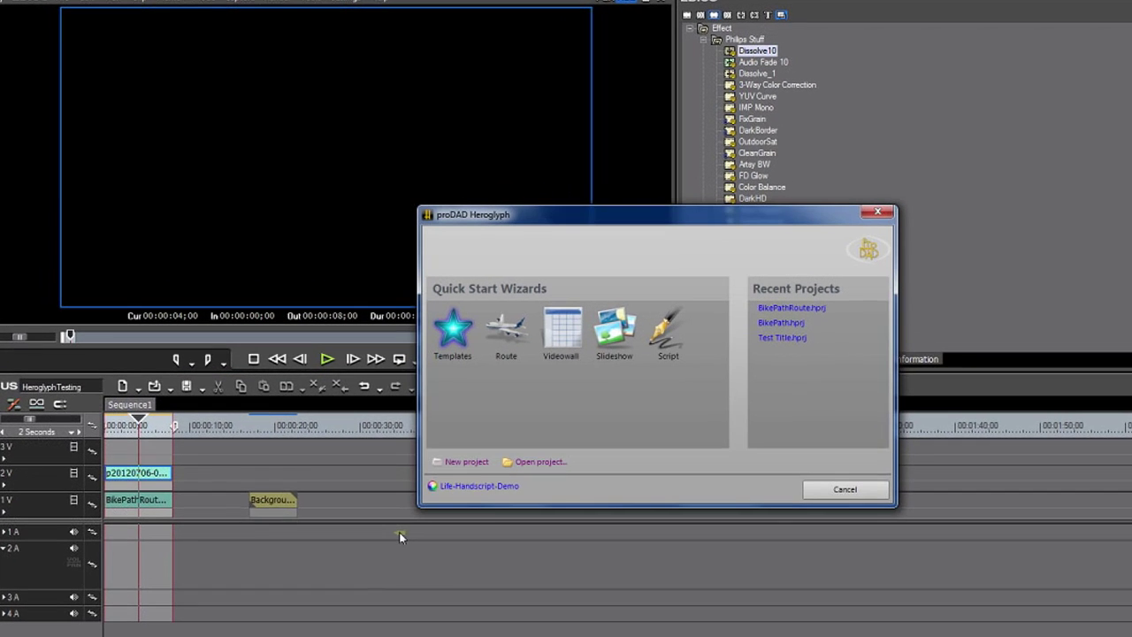
click(666, 334)
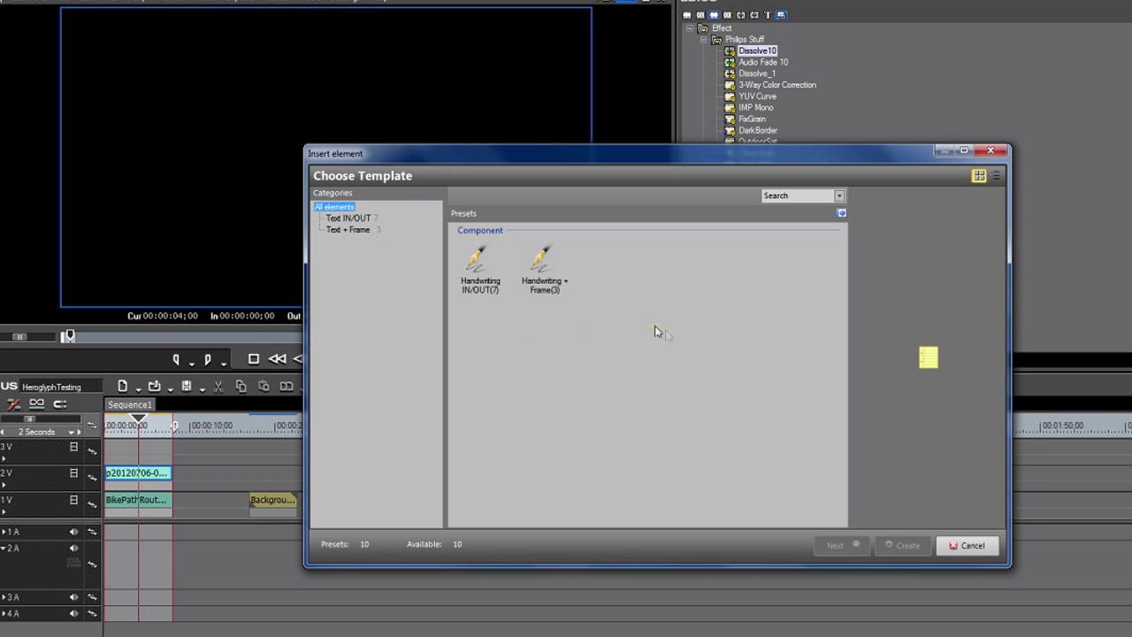
click(474, 260)
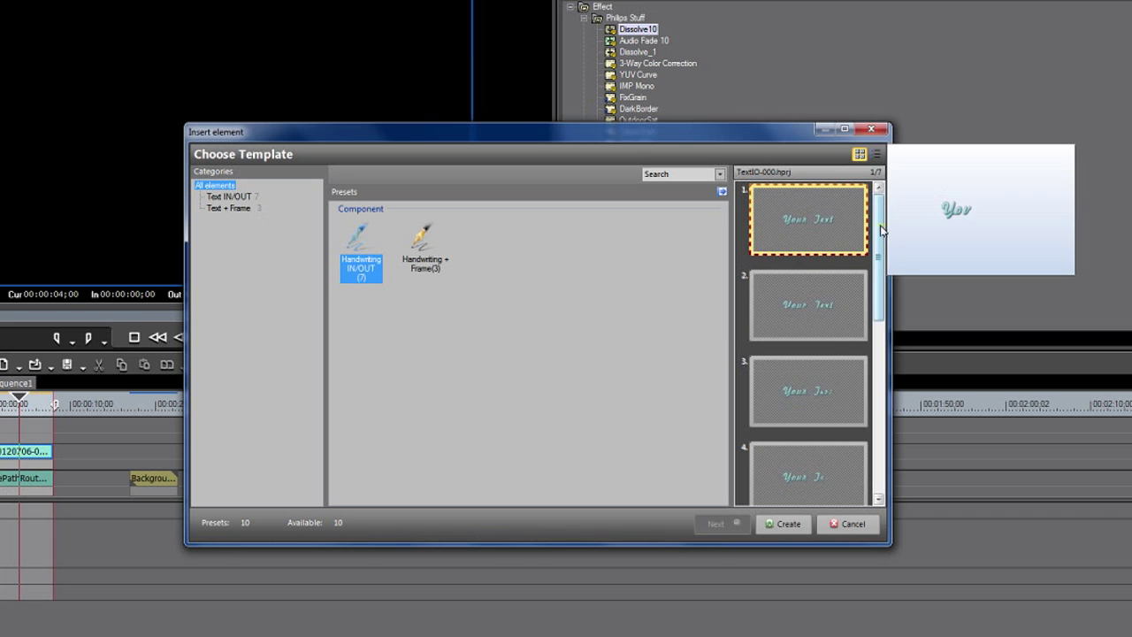
drag(882, 228, 884, 299)
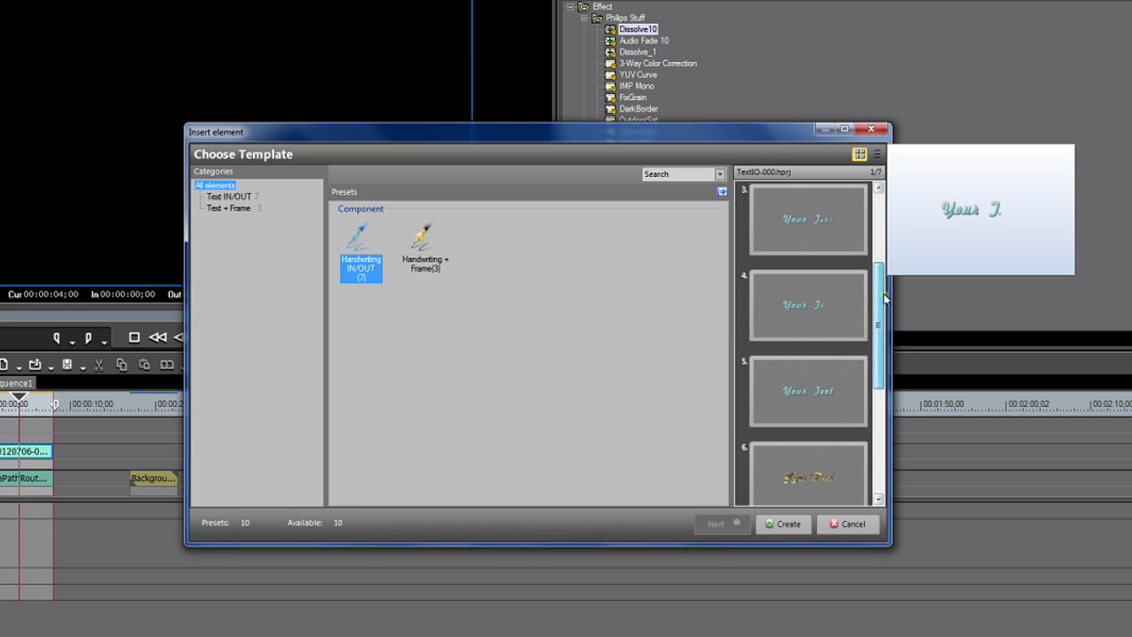
click(802, 393)
mouse_move(802, 393)
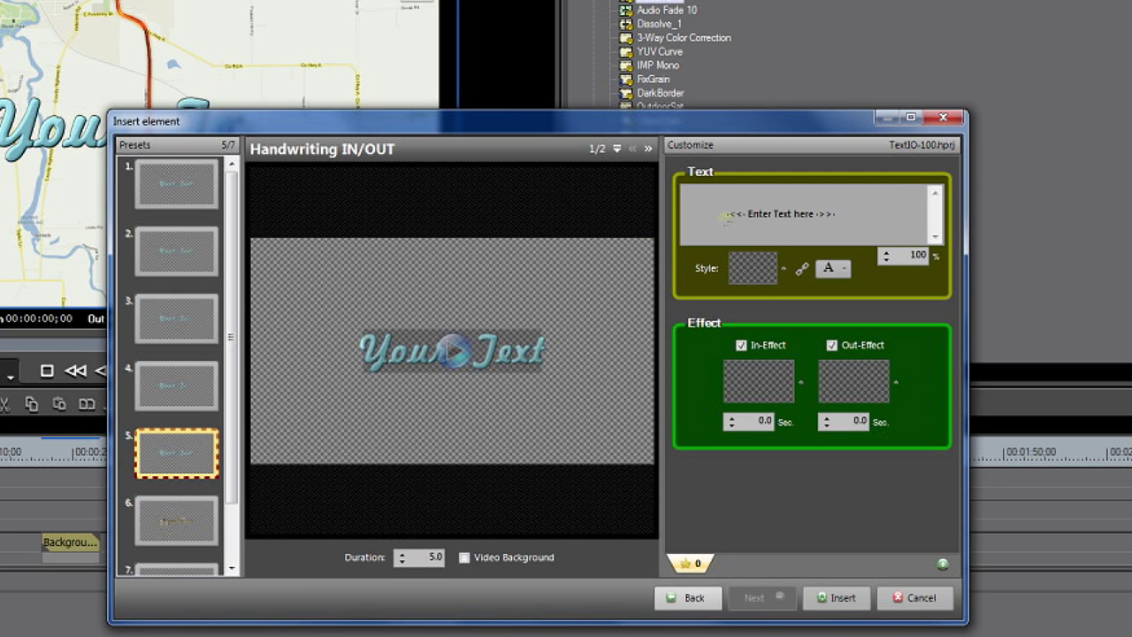
- Enter the title text 'My Bike Ride', apply an orange-brown style, and colour it dark red
click(725, 216)
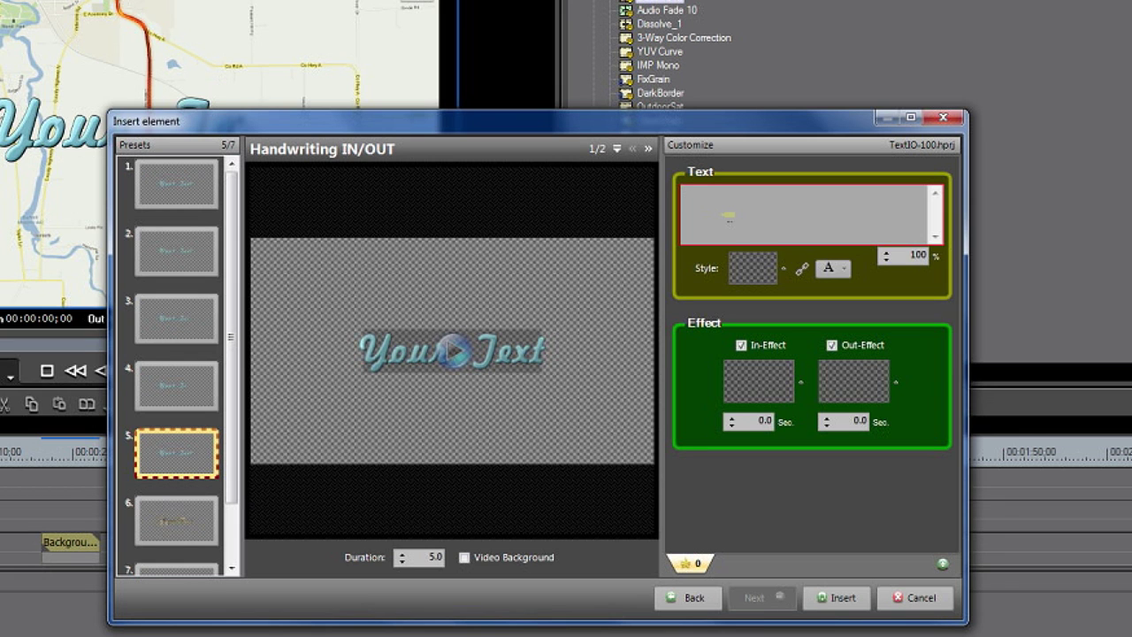
text(My B)
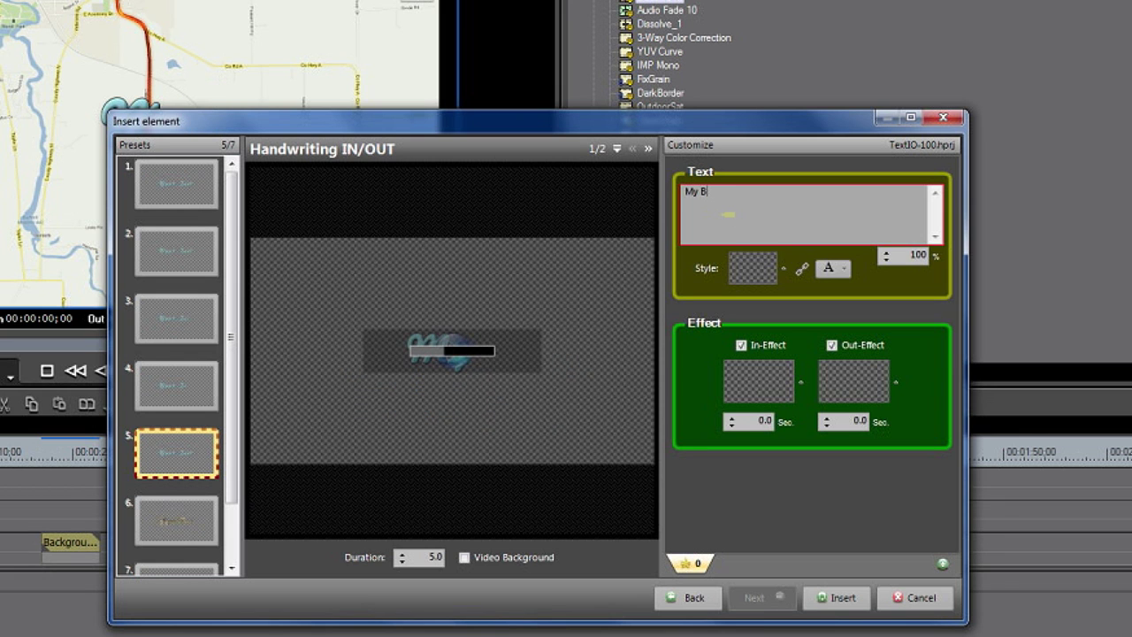
text(ike Ride)
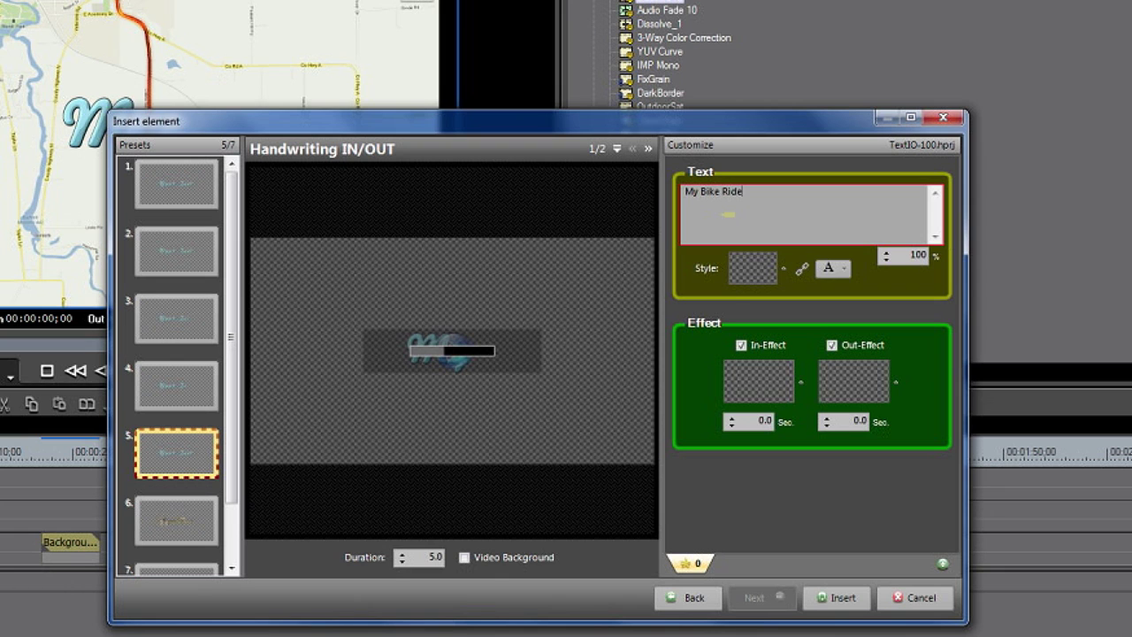
click(747, 278)
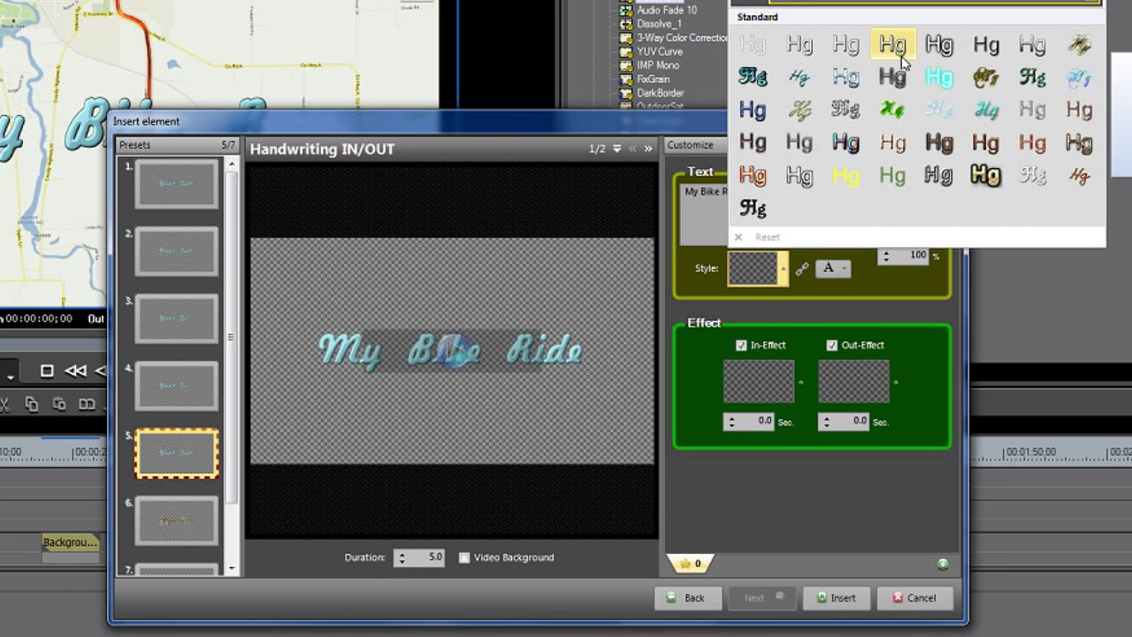
click(986, 147)
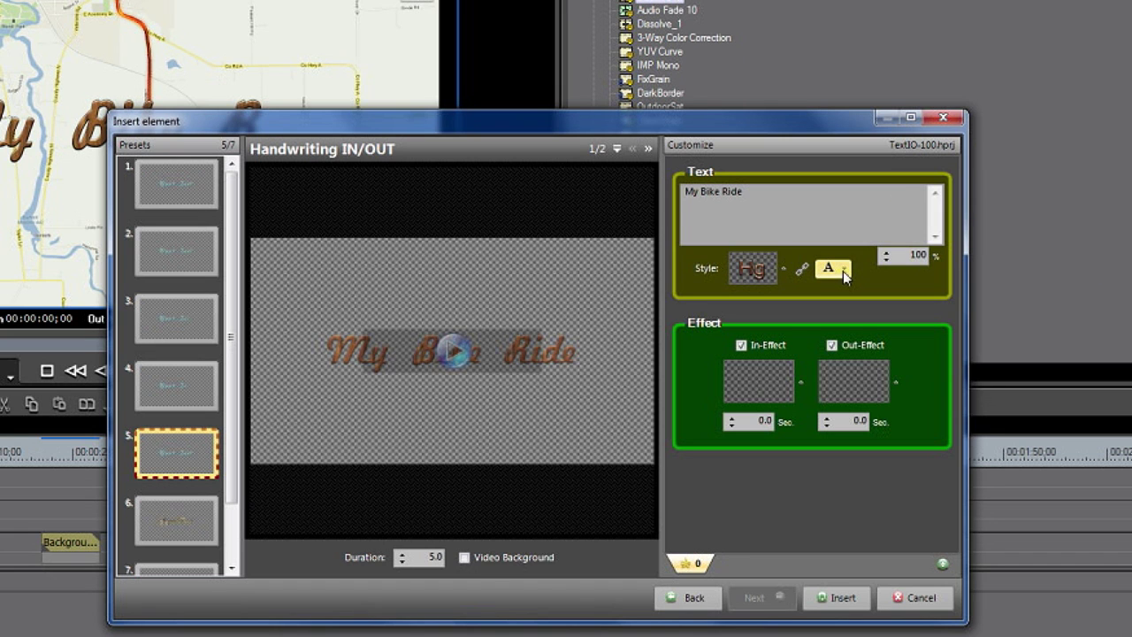
click(843, 271)
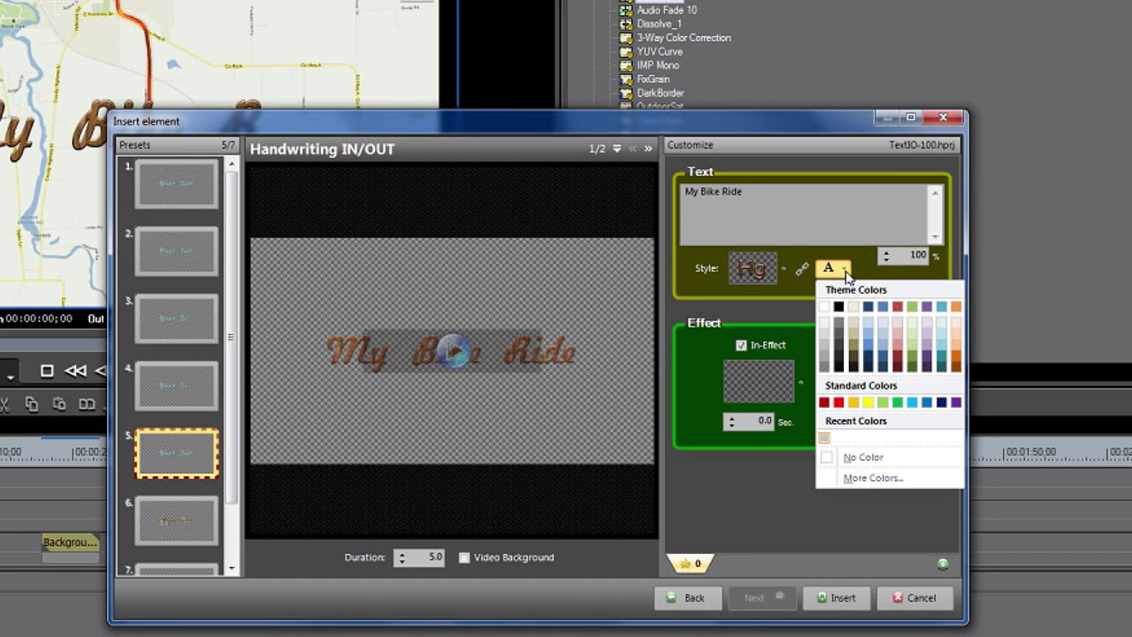
click(824, 403)
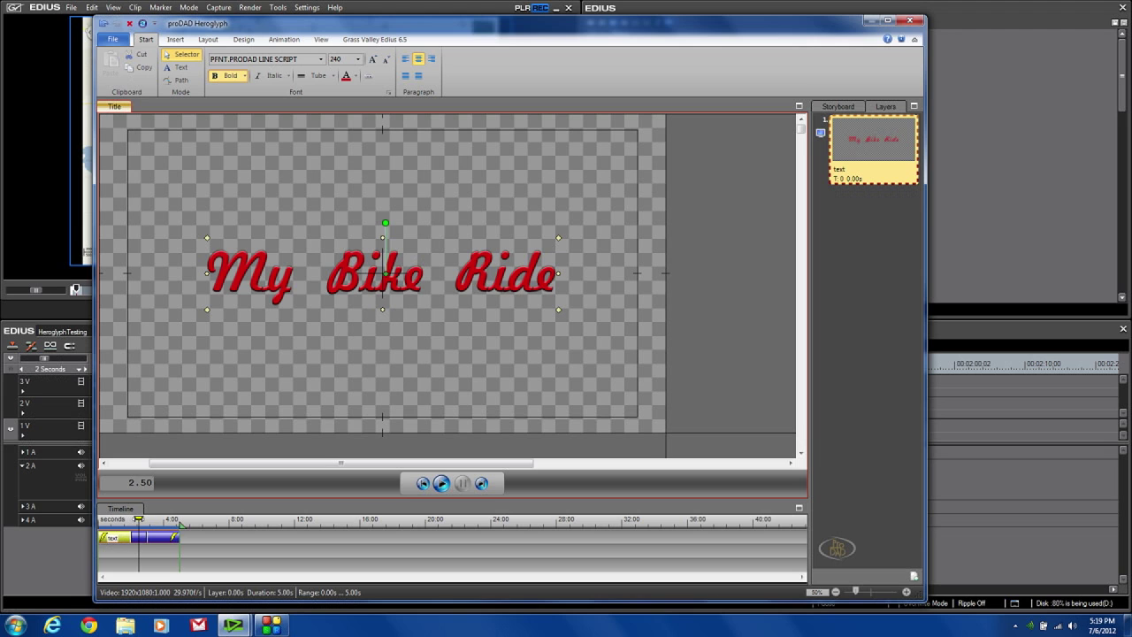
- Preview the handwriting animation and set the title duration to 8 seconds
click(124, 534)
click(107, 541)
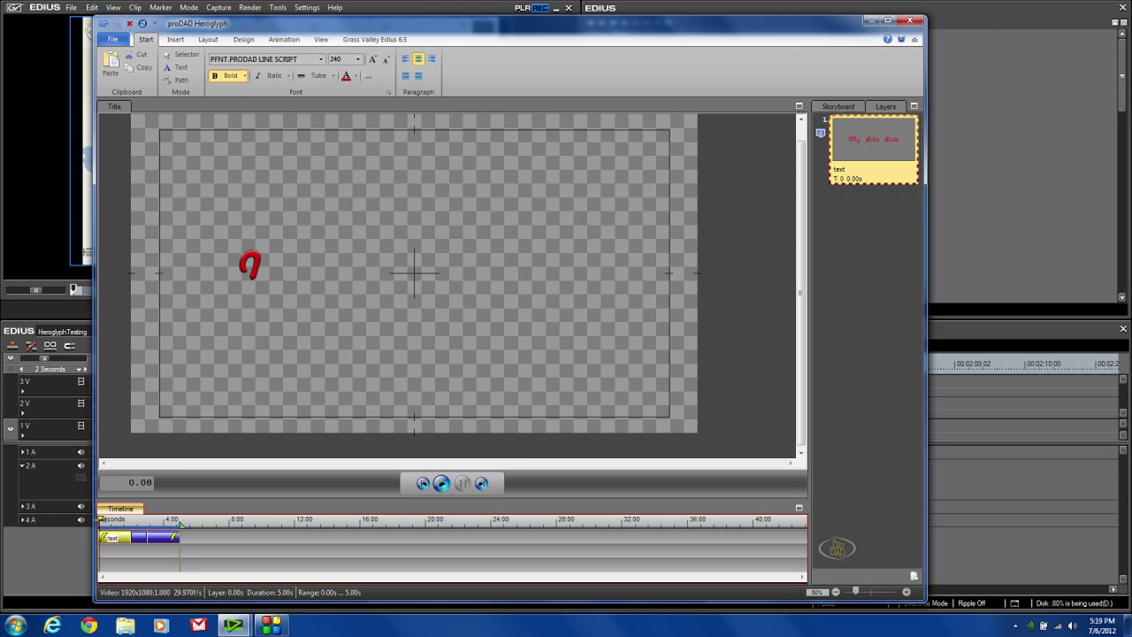
mouse_move(101, 520)
mouse_down()
mouse_move(182, 520)
mouse_move(124, 520)
mouse_move(176, 521)
mouse_move(125, 522)
mouse_move(118, 543)
mouse_up()
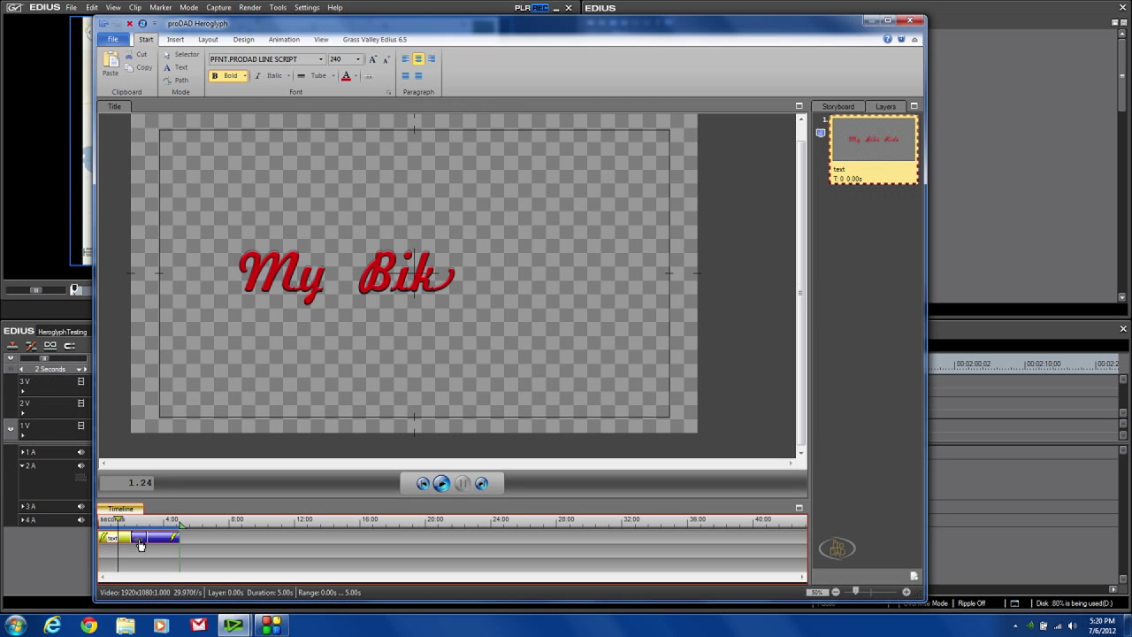
click(284, 39)
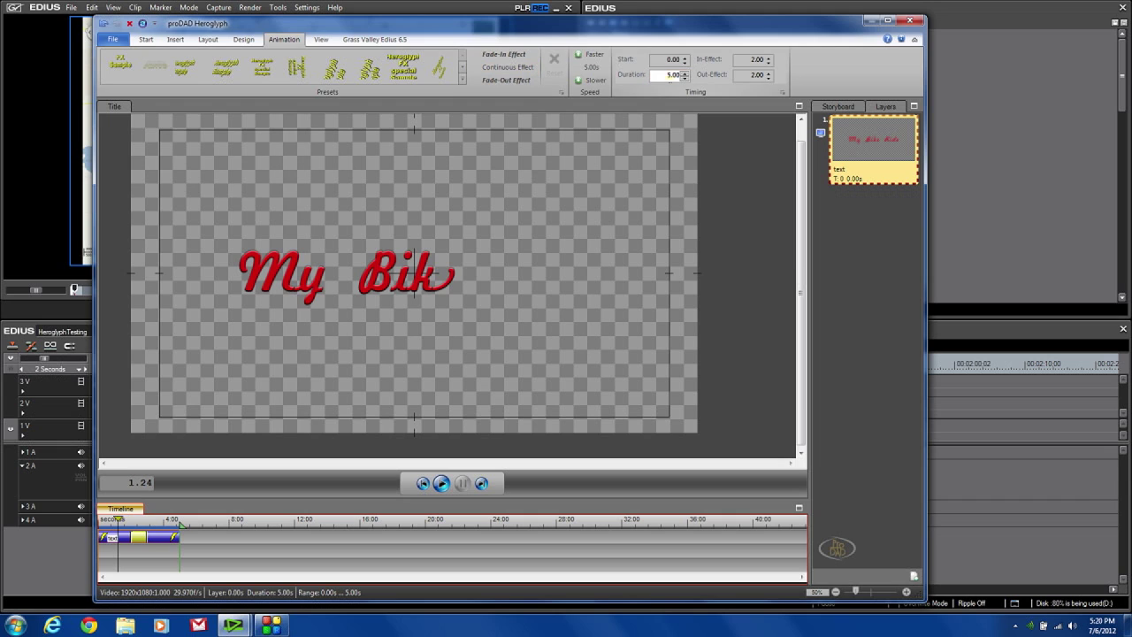
click(672, 75)
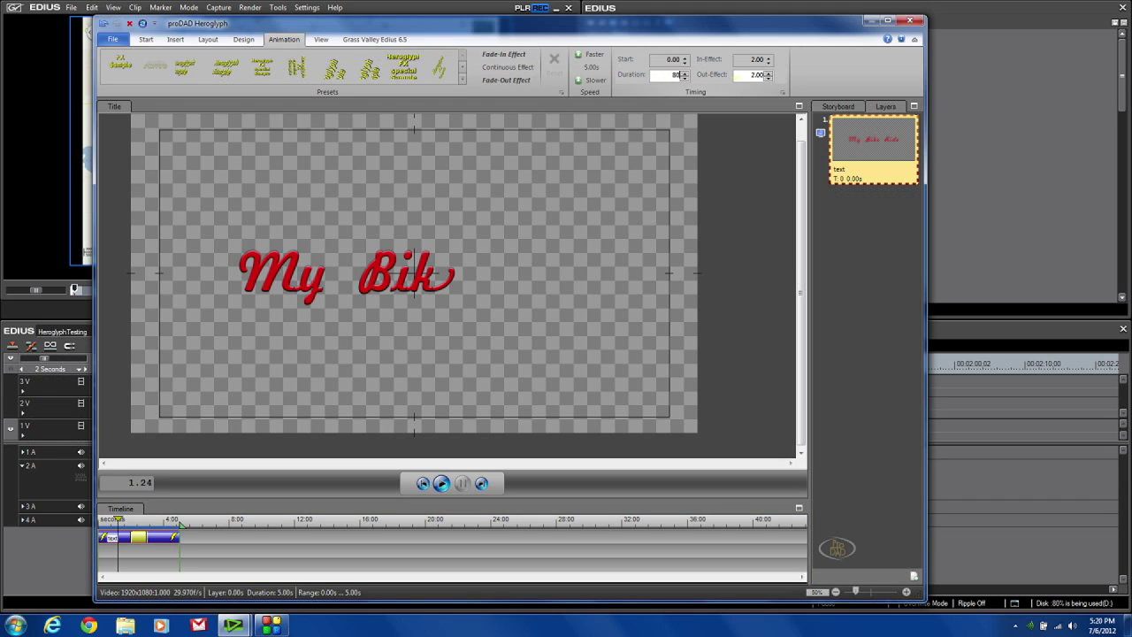
key(Tab)
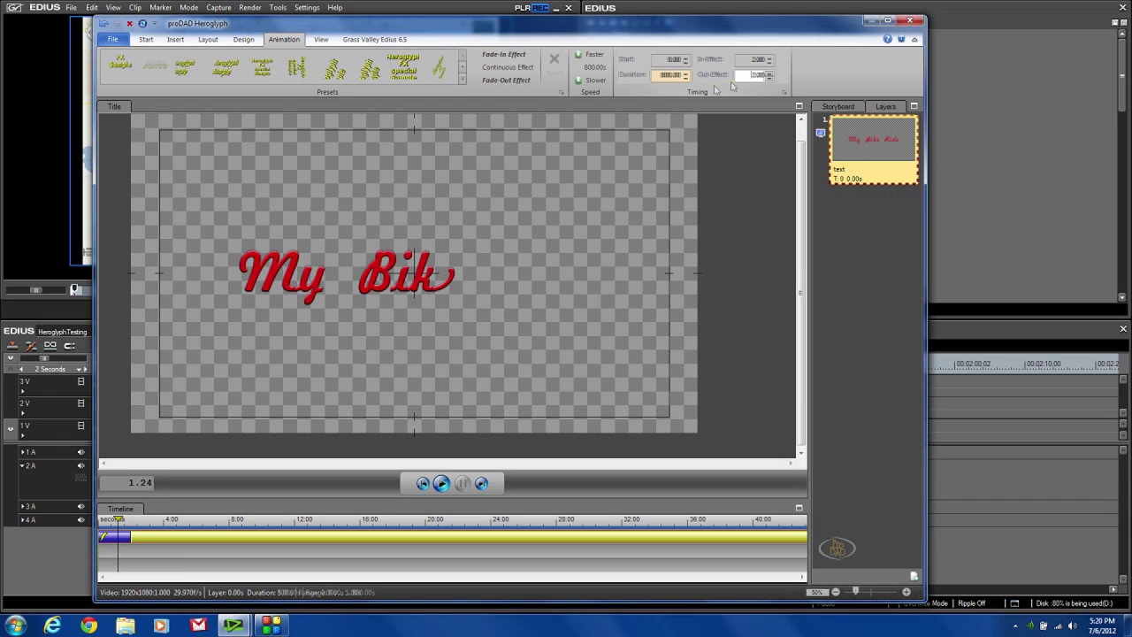
click(656, 74)
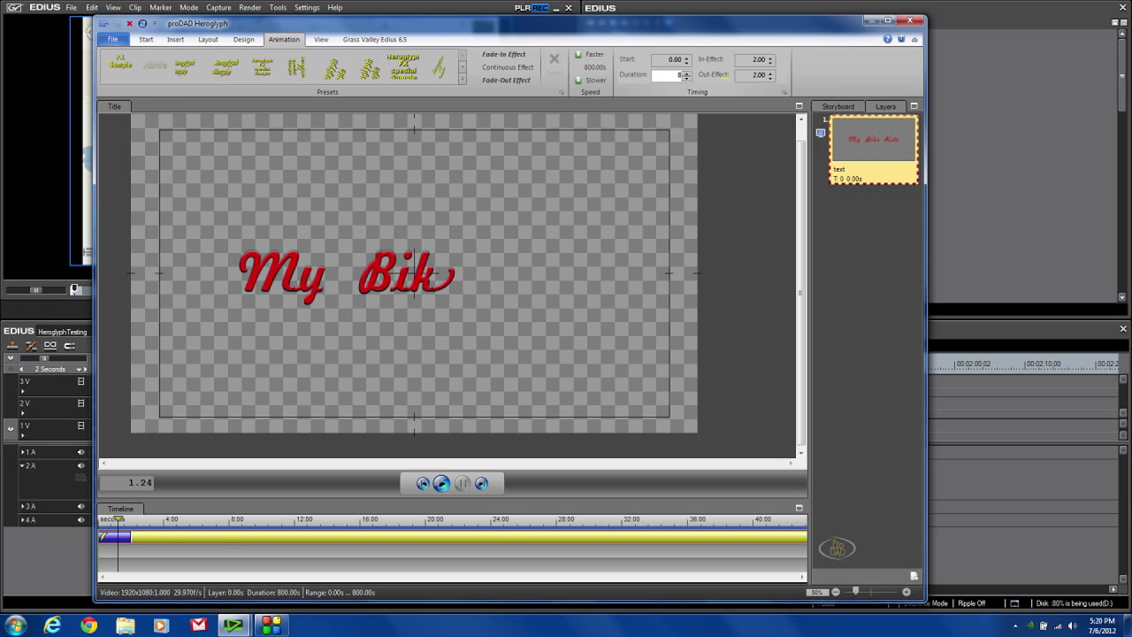
key(Tab)
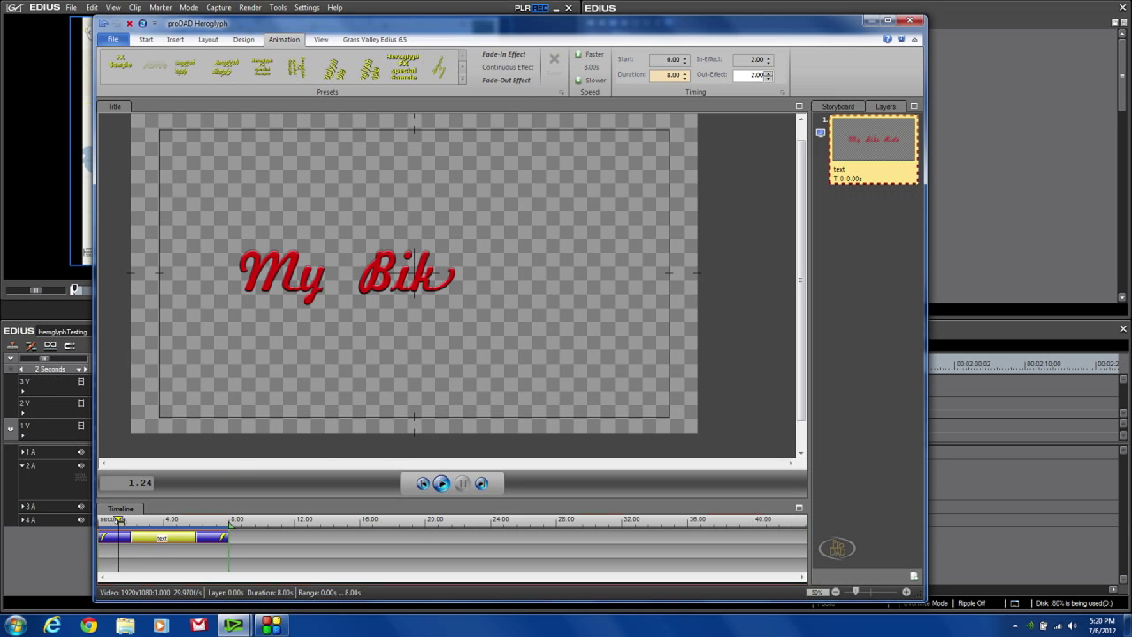
- Reduce the title's fade-out to 0.00 and preview again from the fade-in
drag(118, 520, 159, 523)
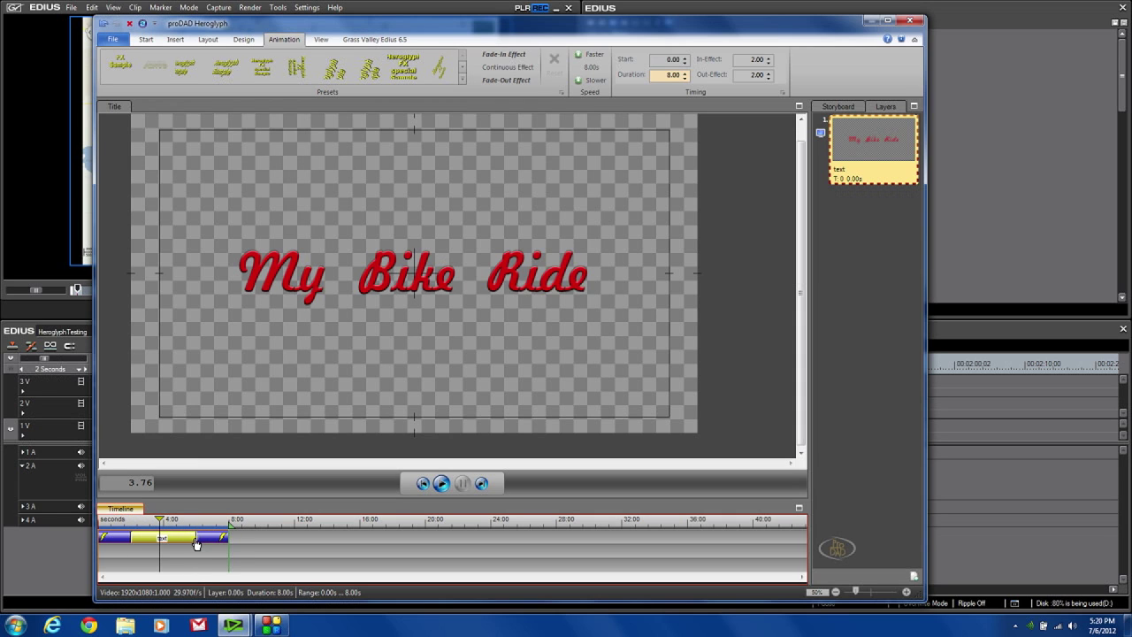
drag(198, 536, 217, 536)
drag(223, 537, 227, 537)
click(518, 82)
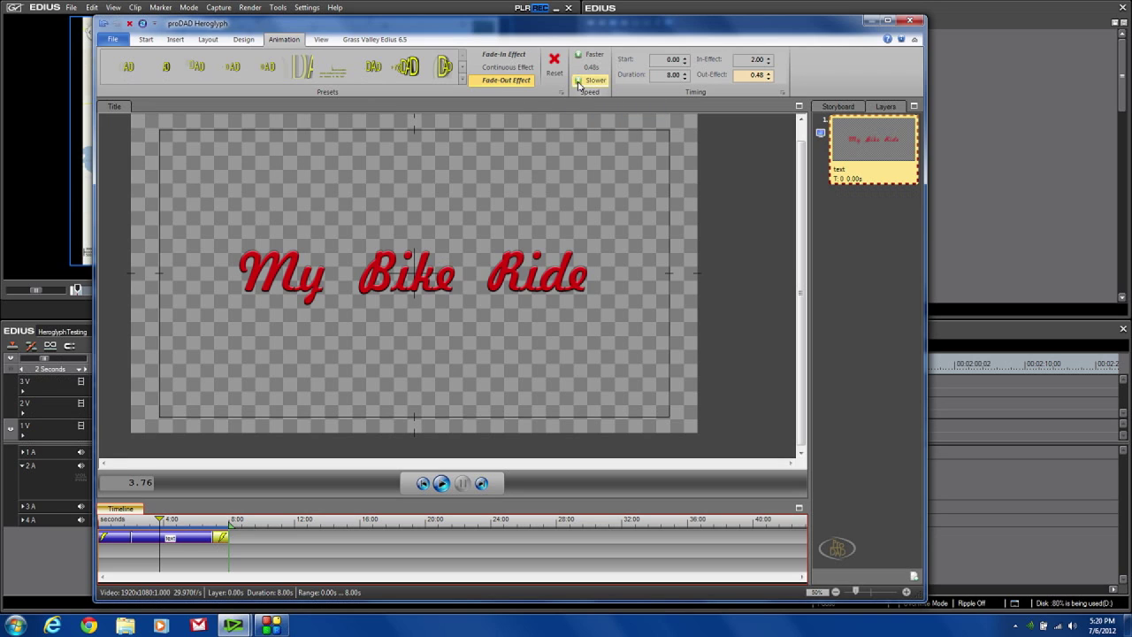
click(579, 81)
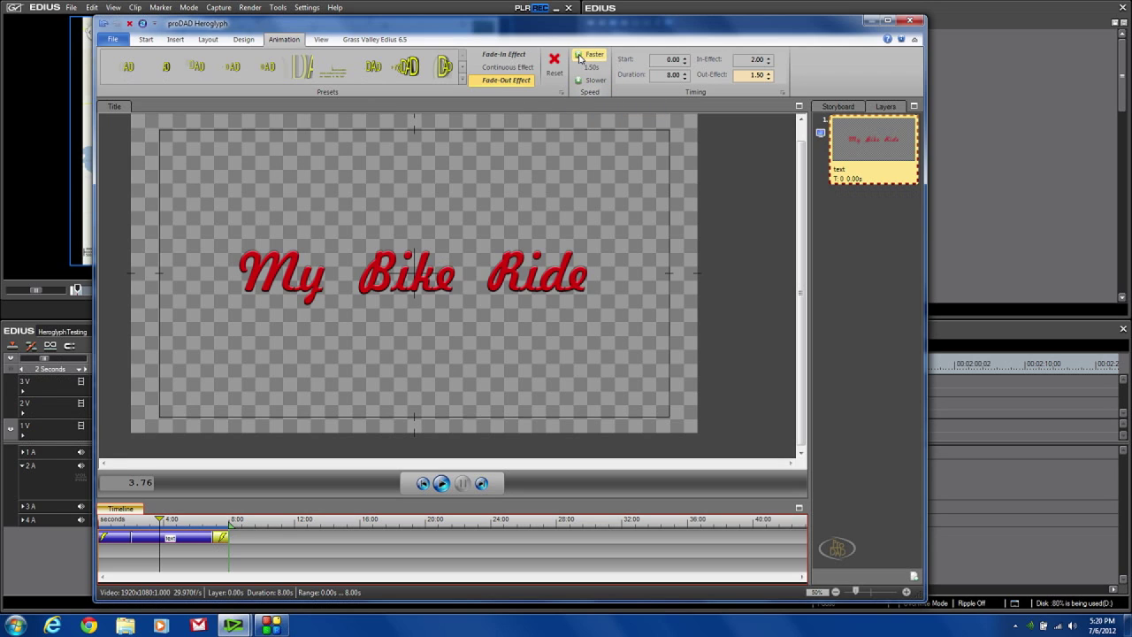
click(579, 58)
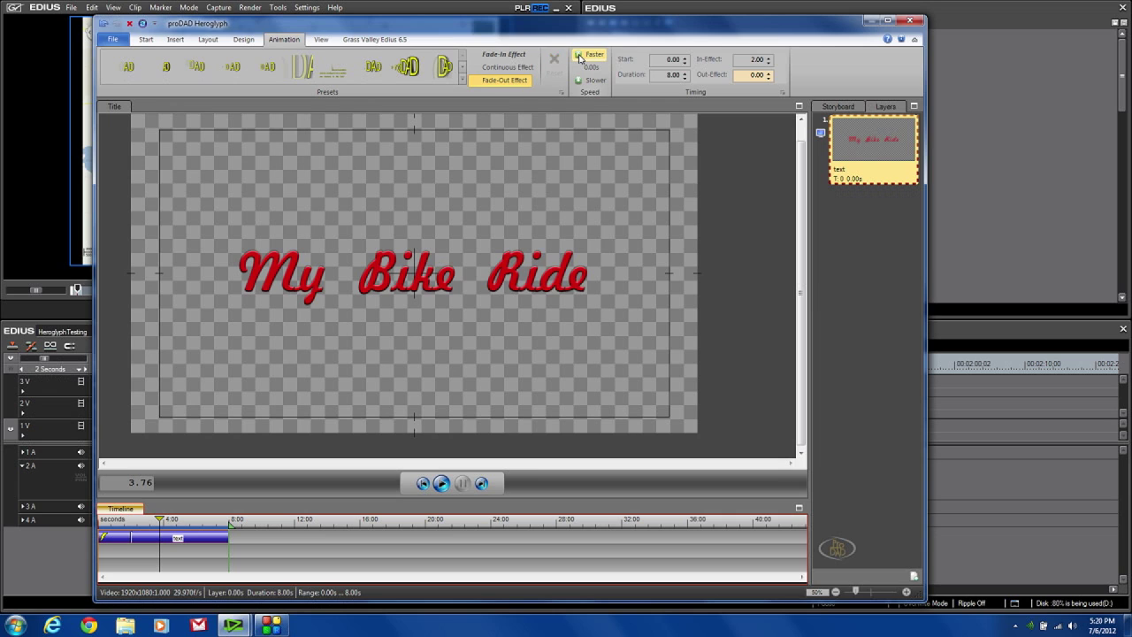
drag(159, 520, 228, 521)
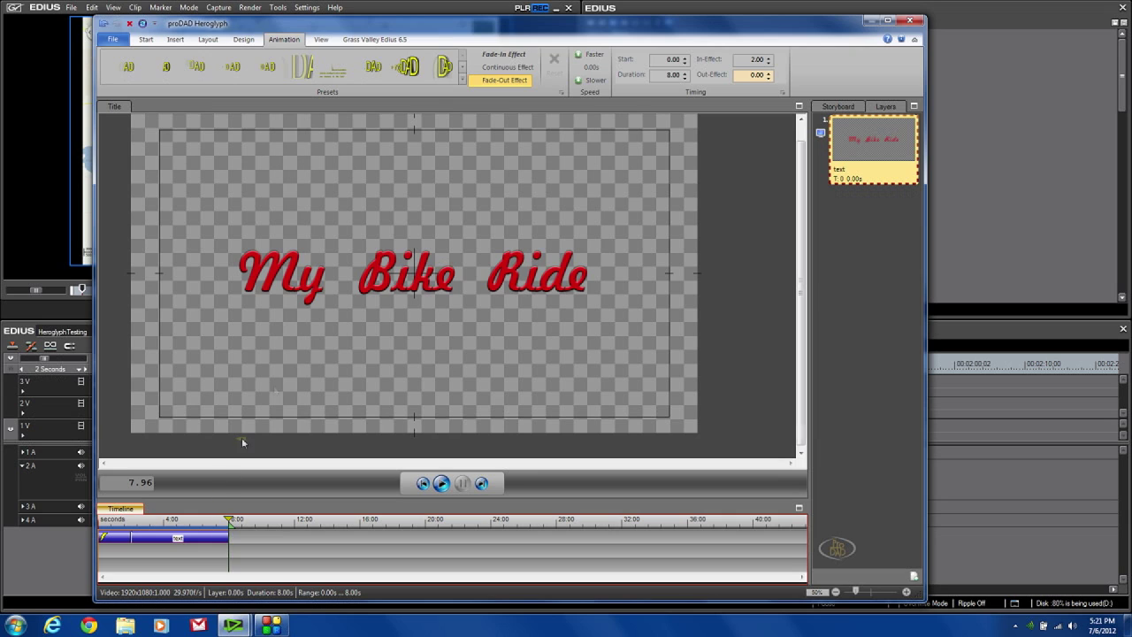
click(338, 279)
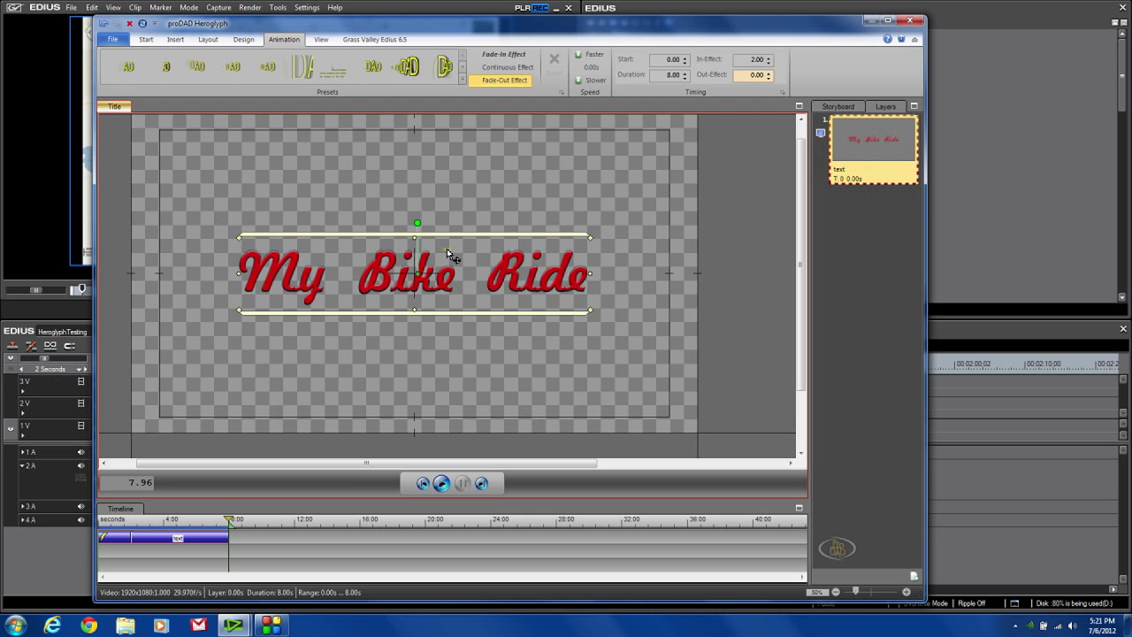
- Set the title font size to 120 and move the text into the lower frame
click(147, 40)
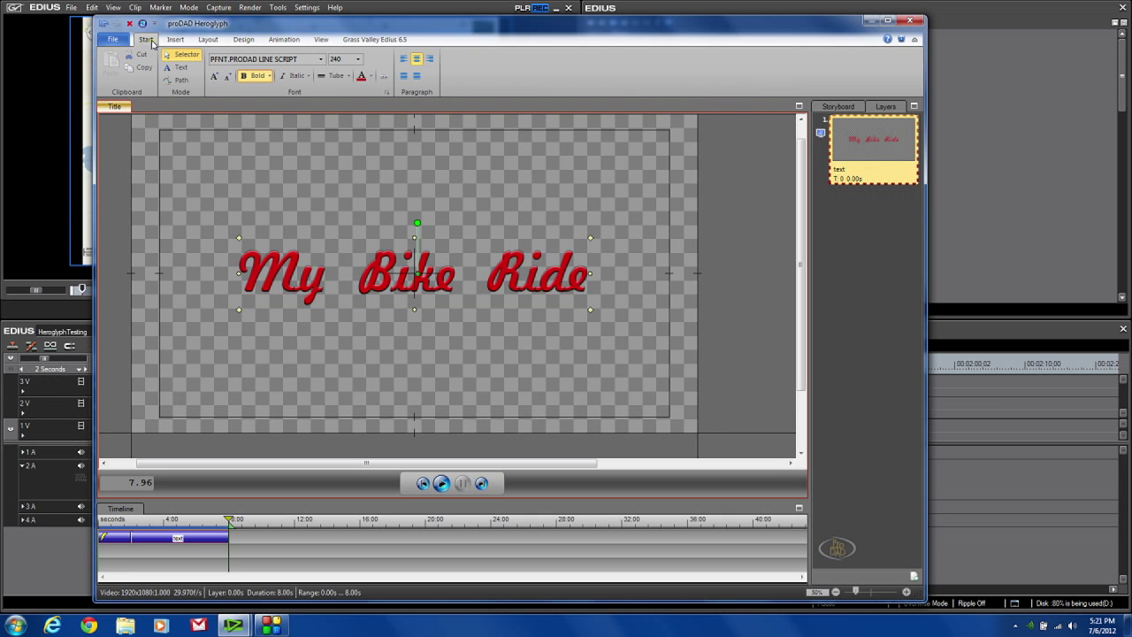
click(359, 62)
click(342, 111)
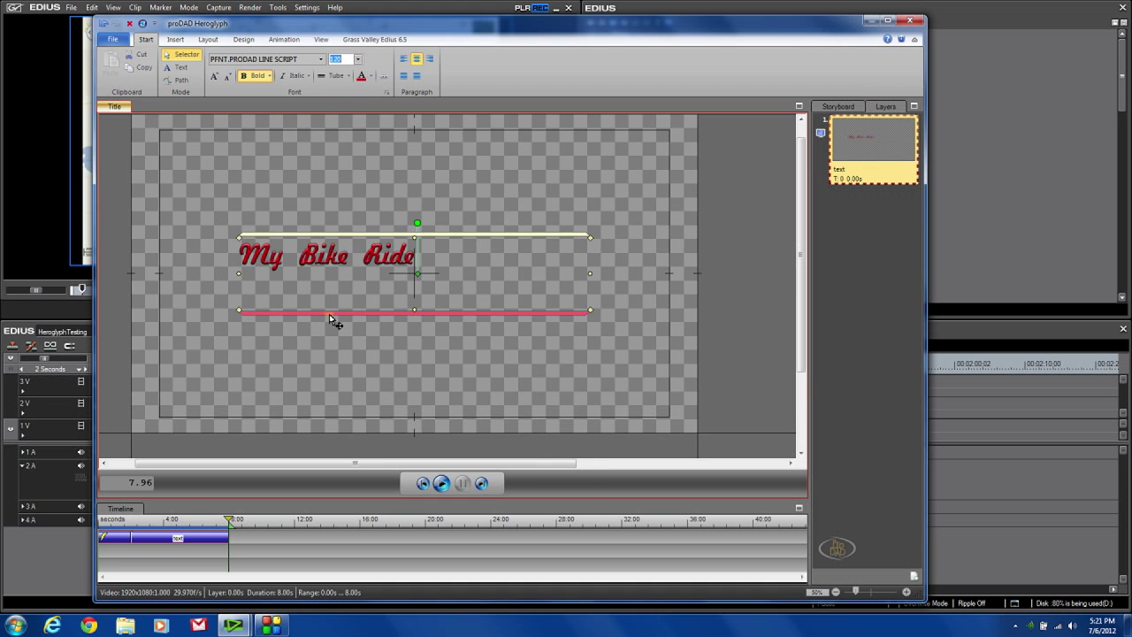
click(329, 320)
drag(329, 326, 421, 410)
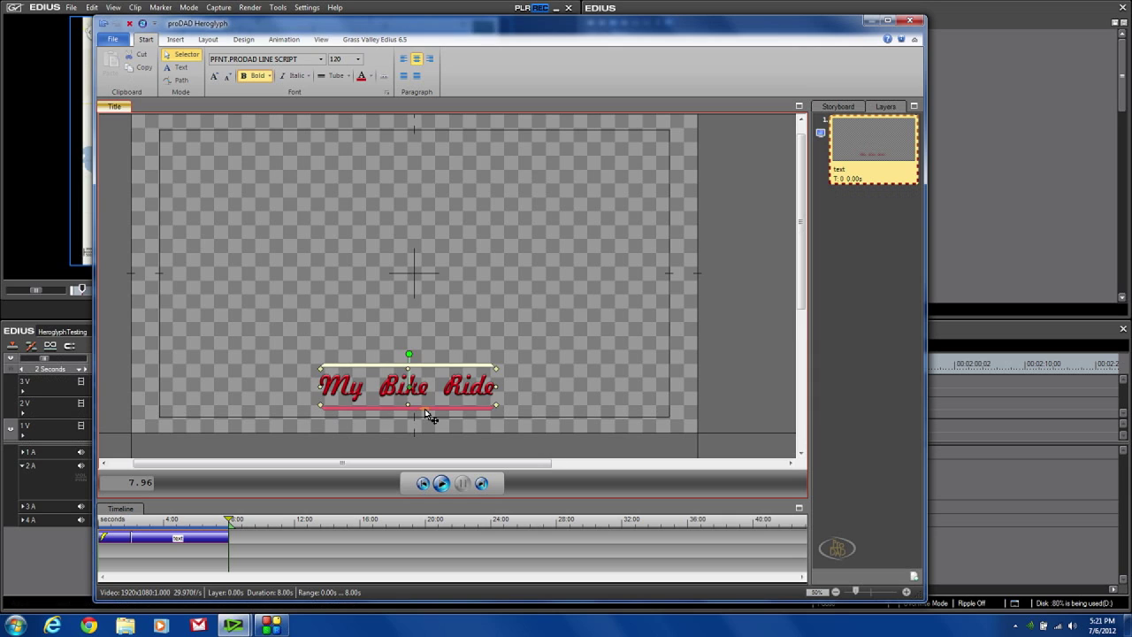
drag(425, 414, 432, 416)
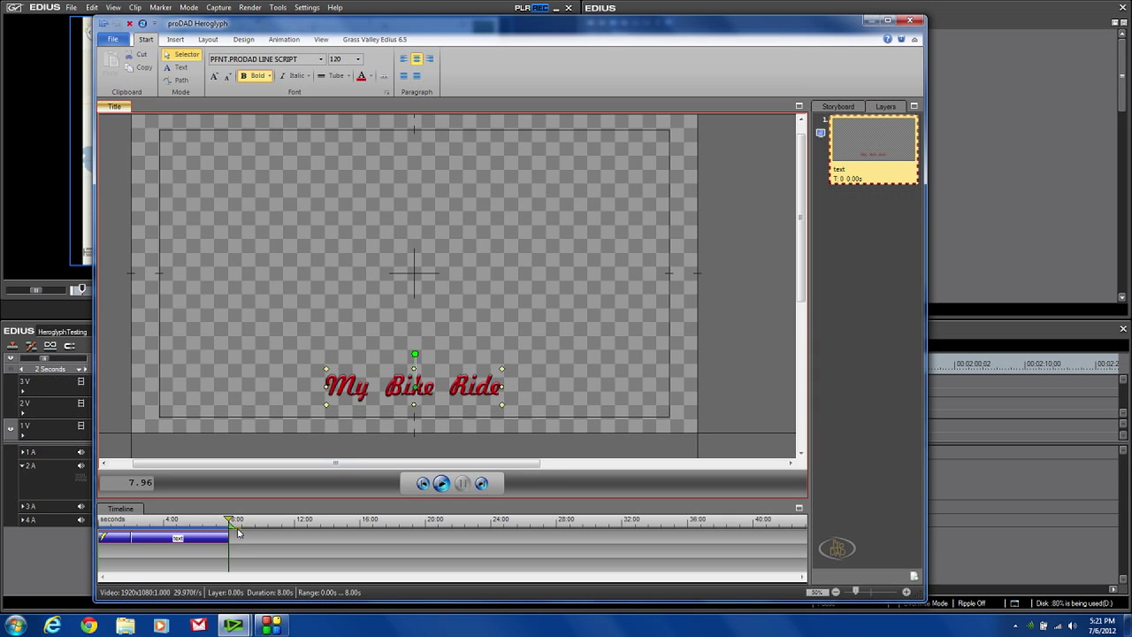
drag(228, 519, 93, 525)
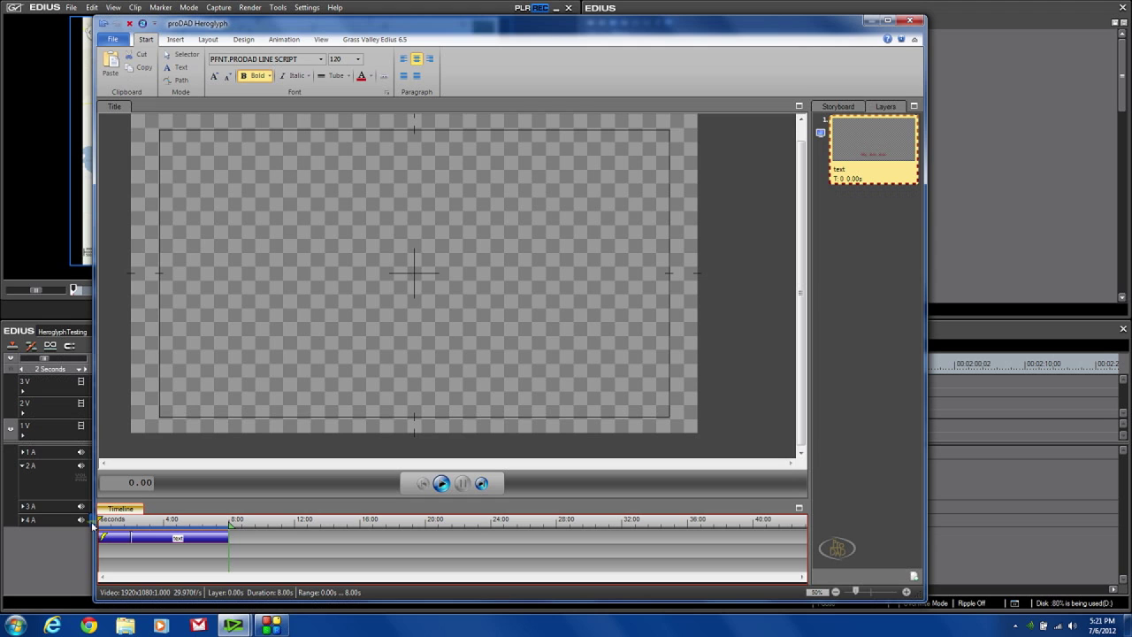
key(ctrl+s)
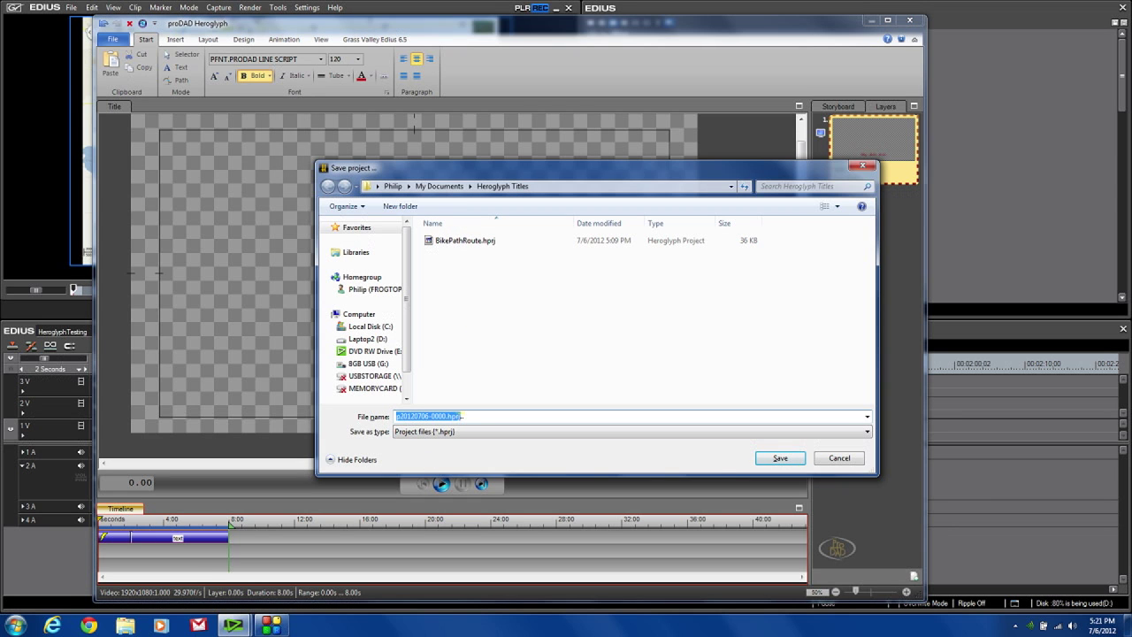
- Save the title project as MyBikeRideAnimated and preview the route with the title in EDIUS
text(MyBikeRideAro)
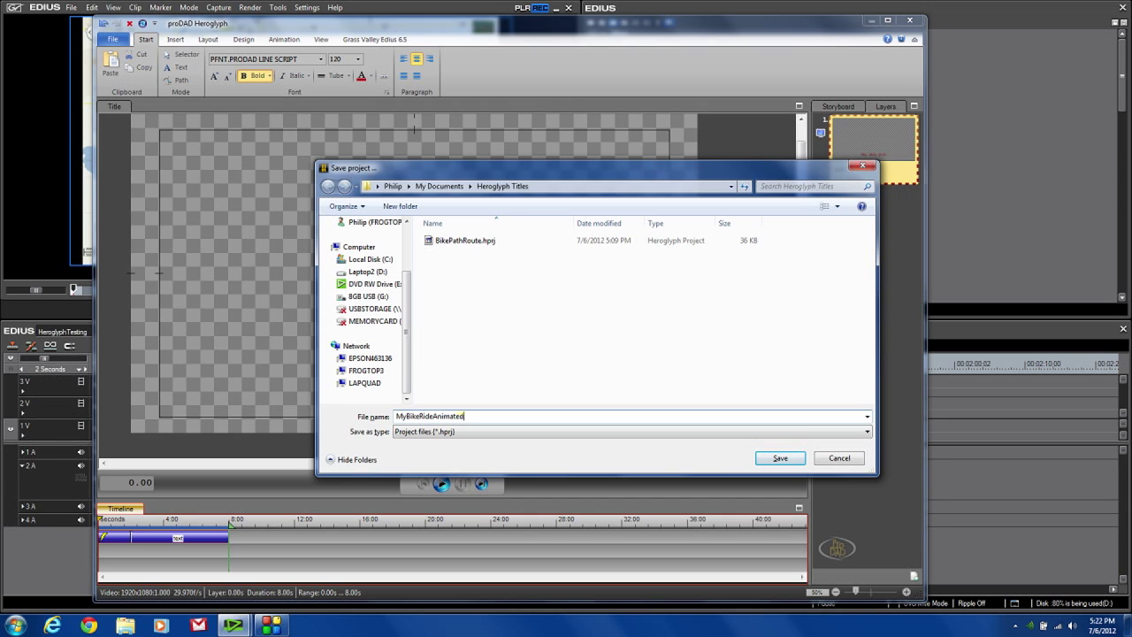
click(778, 459)
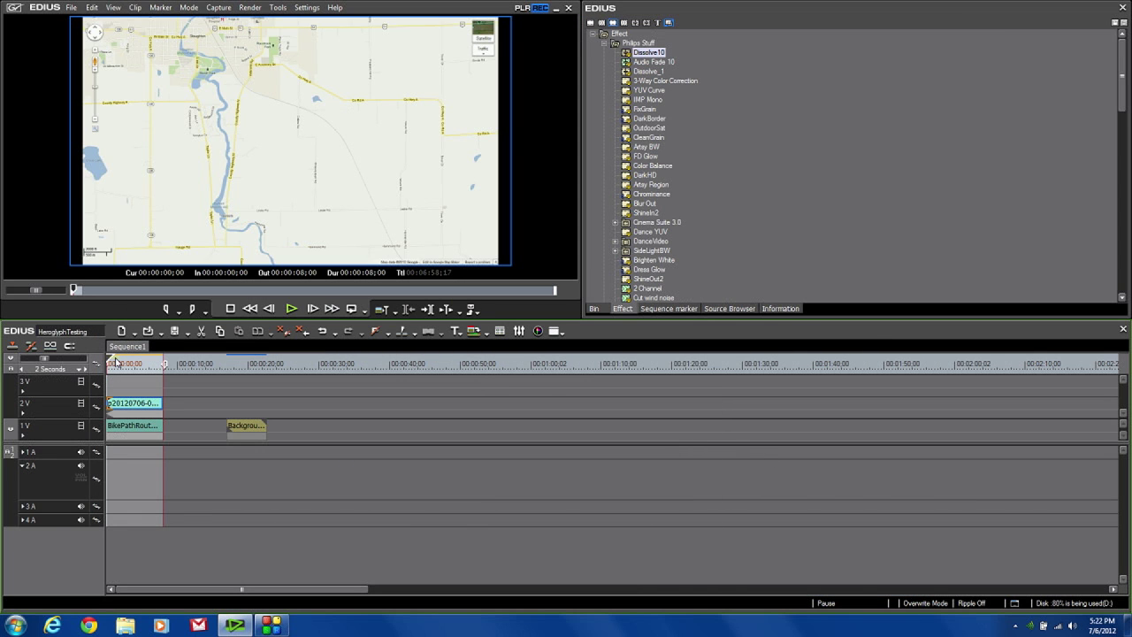
drag(115, 363, 150, 361)
- Render the marked range, add the result to the timeline, and play it back
mouse_move(116, 364)
mouse_down()
mouse_move(160, 361)
mouse_move(108, 366)
mouse_up()
right_click(120, 372)
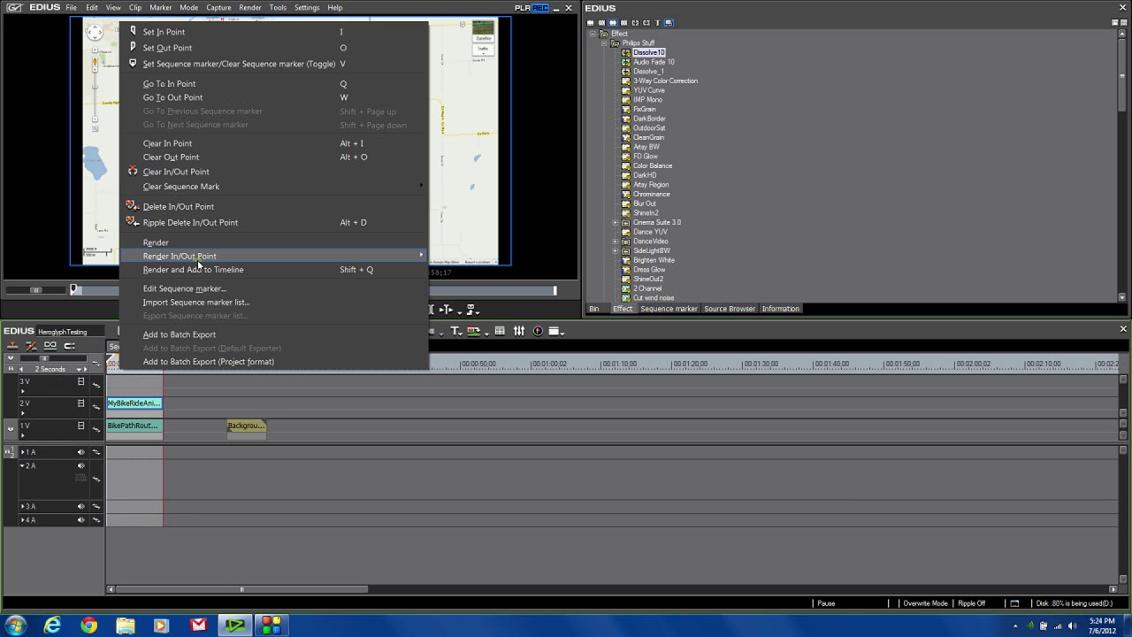
click(337, 269)
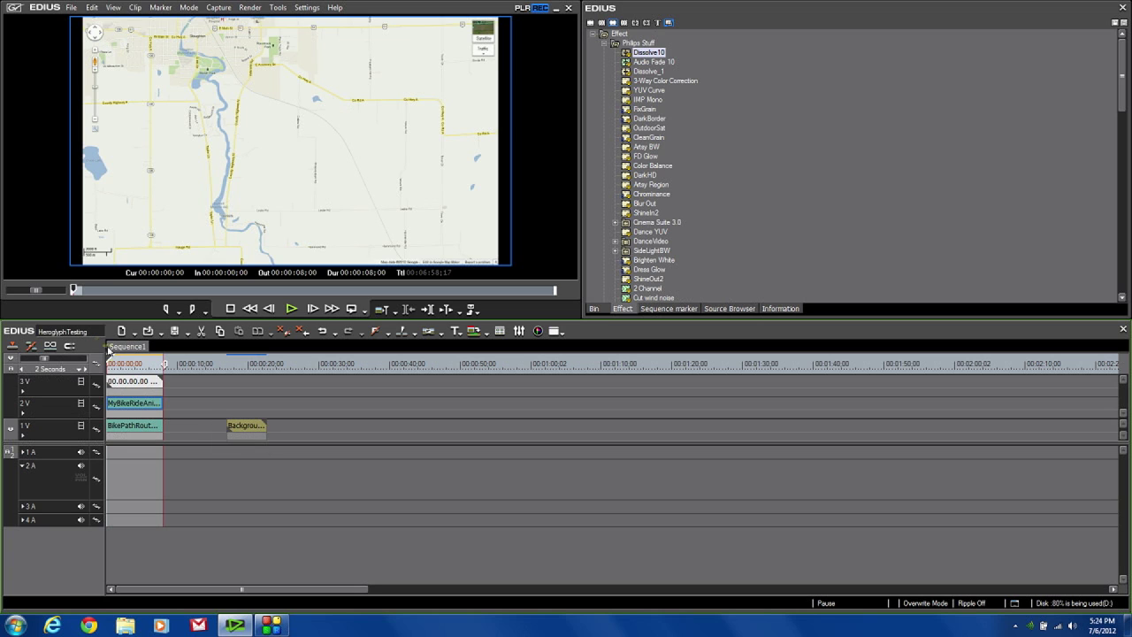
key(space)
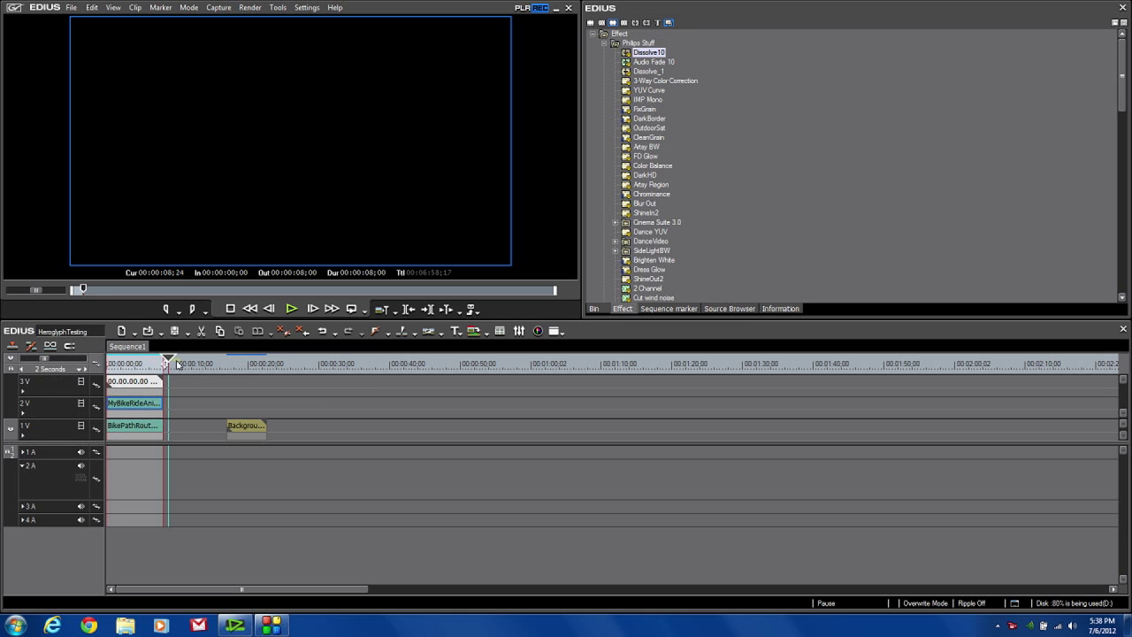
drag(168, 362, 228, 365)
- Mark In at 00:00:17;00 and Out at 00:00:22;20, then add a Heroglyph Titler clip there
key(i)
key(o)
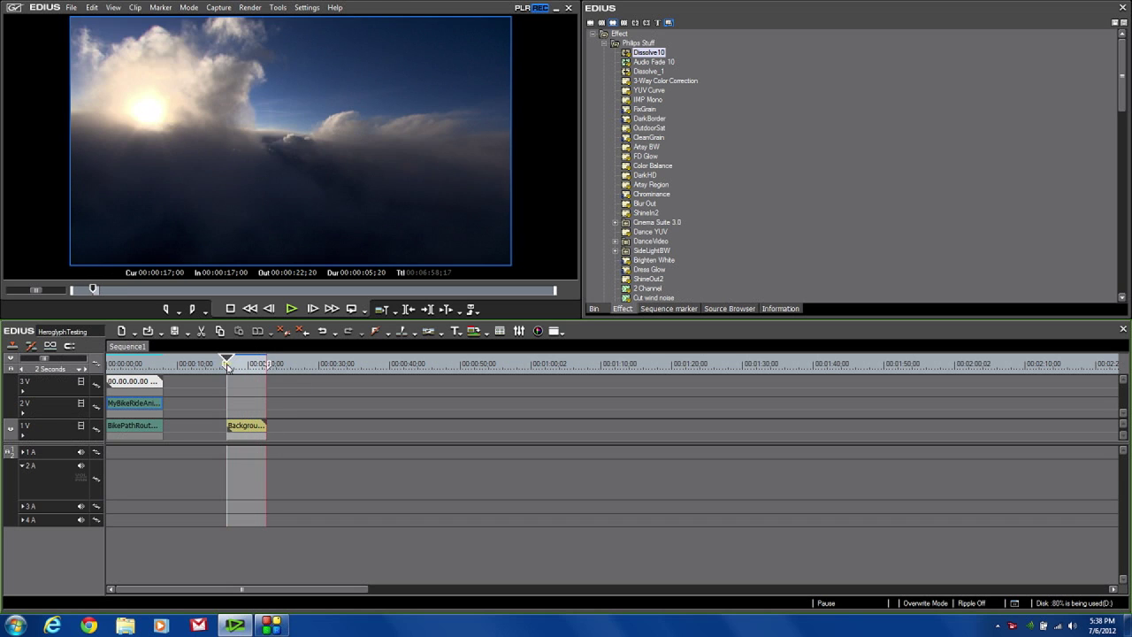
right_click(237, 409)
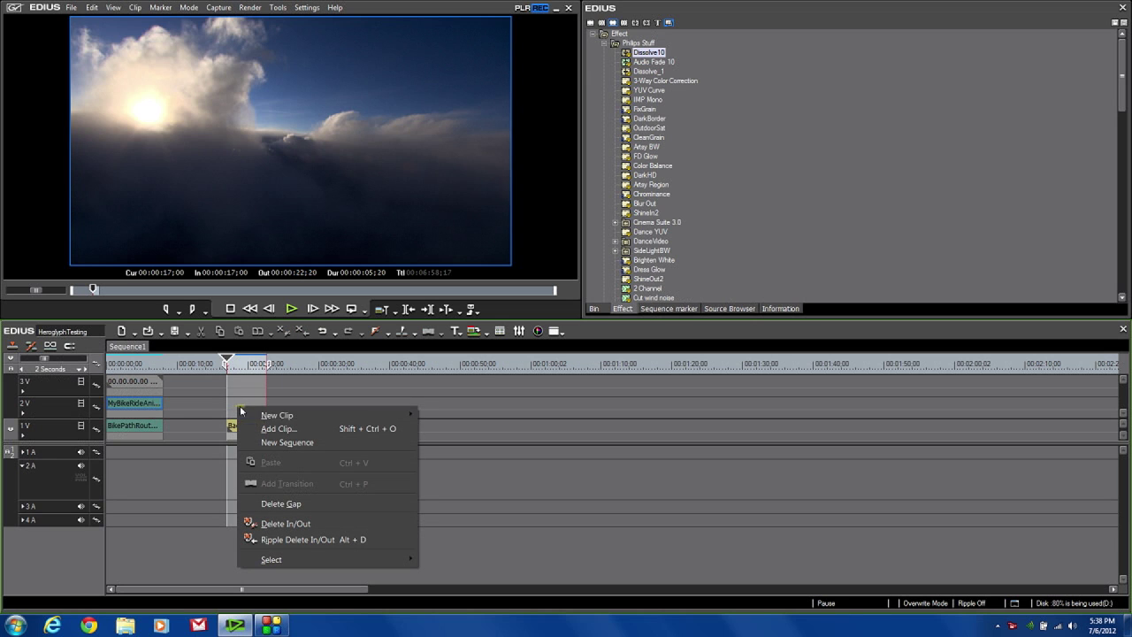
mouse_move(265, 414)
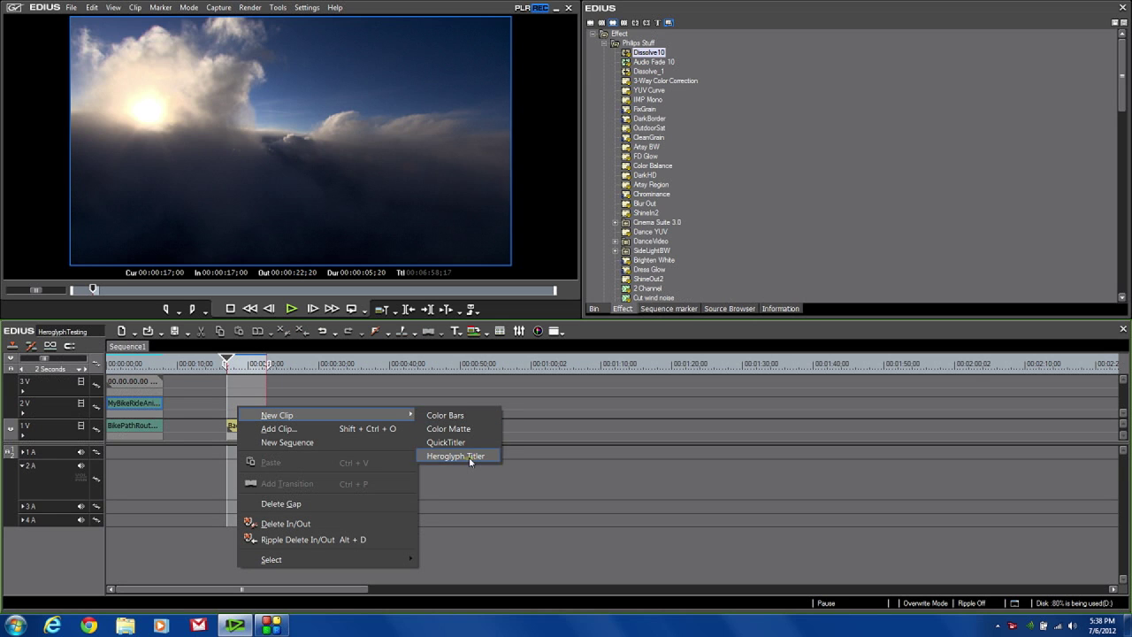
click(470, 457)
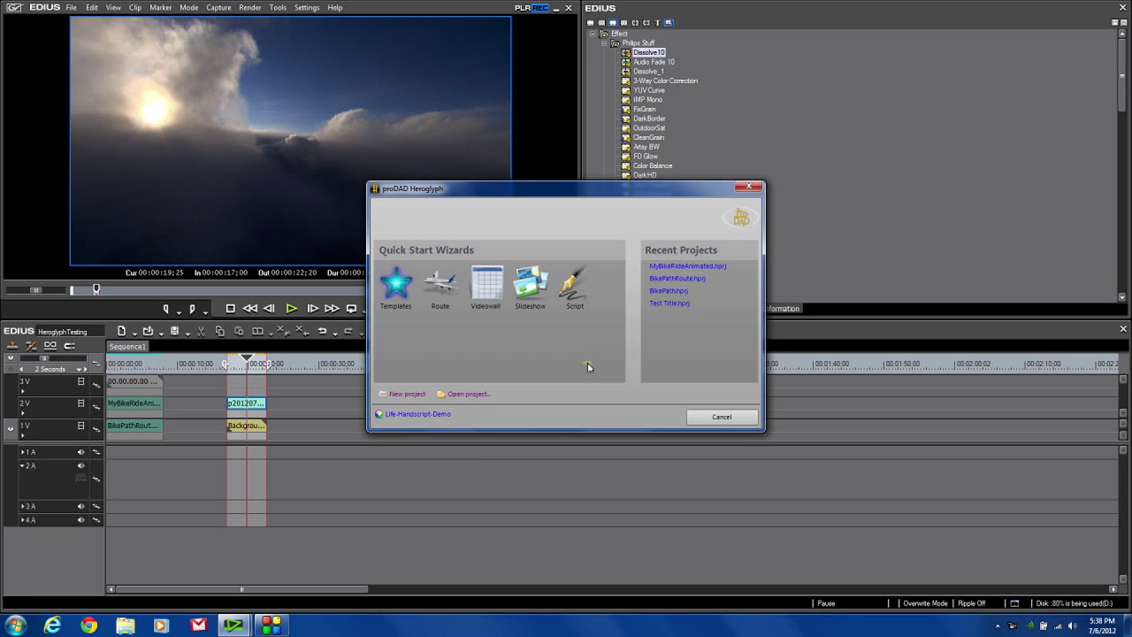
- Start the Video Wall wizard with the Classic 2:2 layout and put Clayton.avi in the top-left tile
click(486, 284)
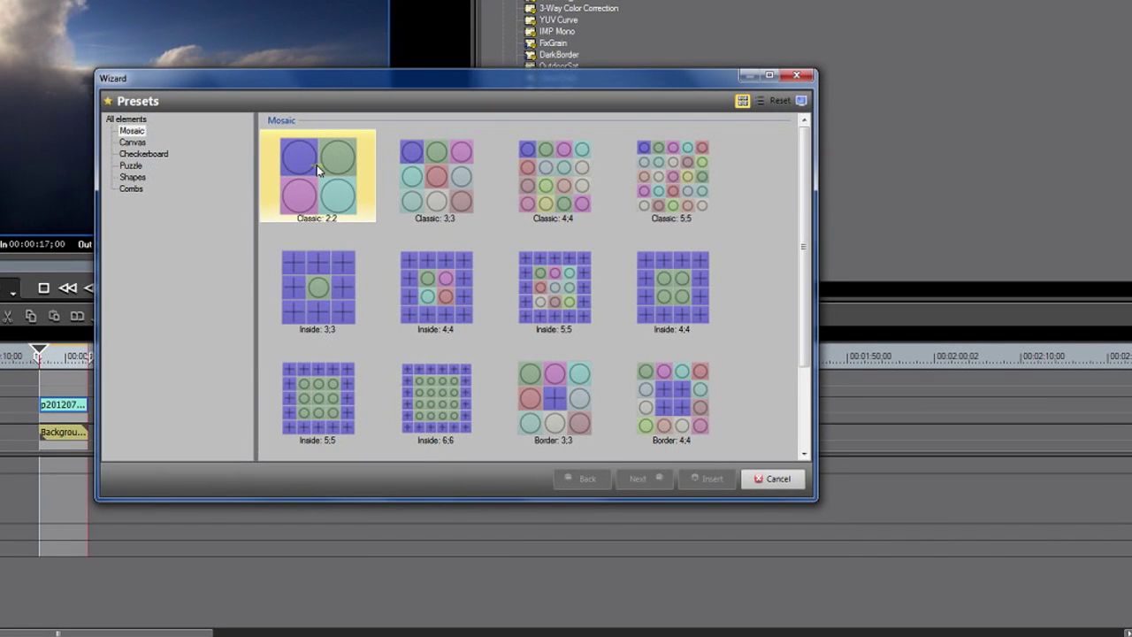
click(317, 171)
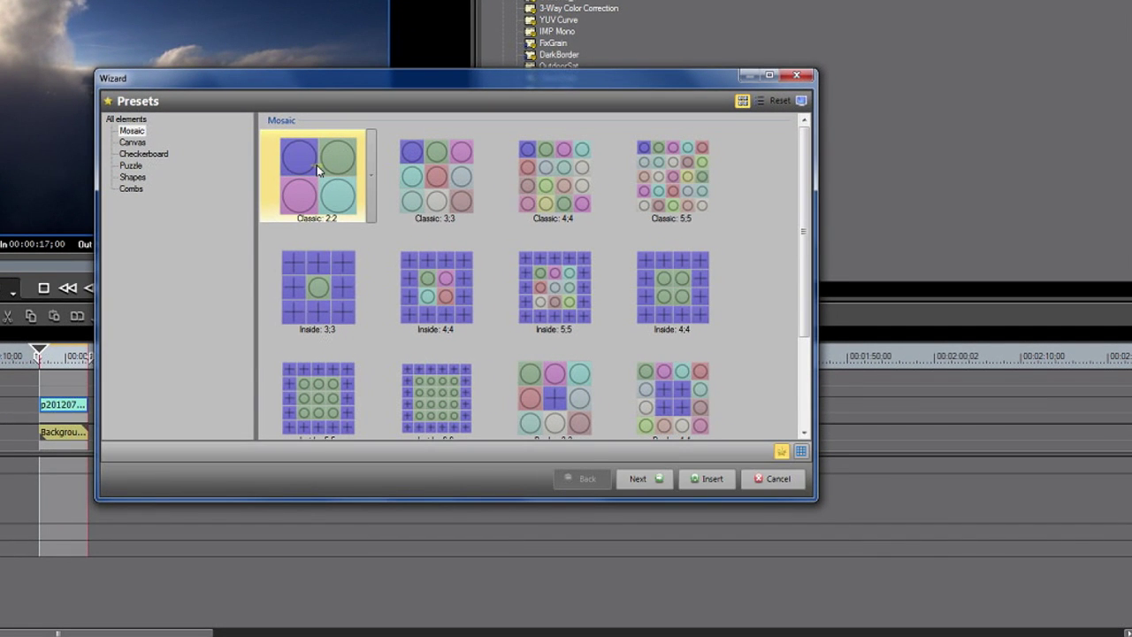
click(643, 485)
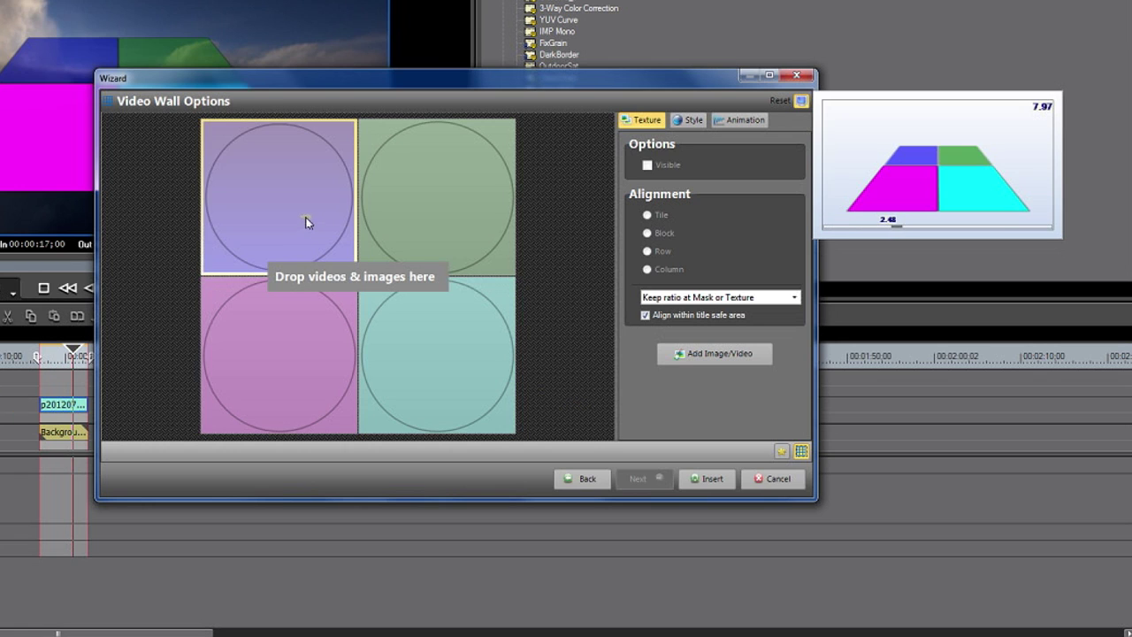
click(278, 190)
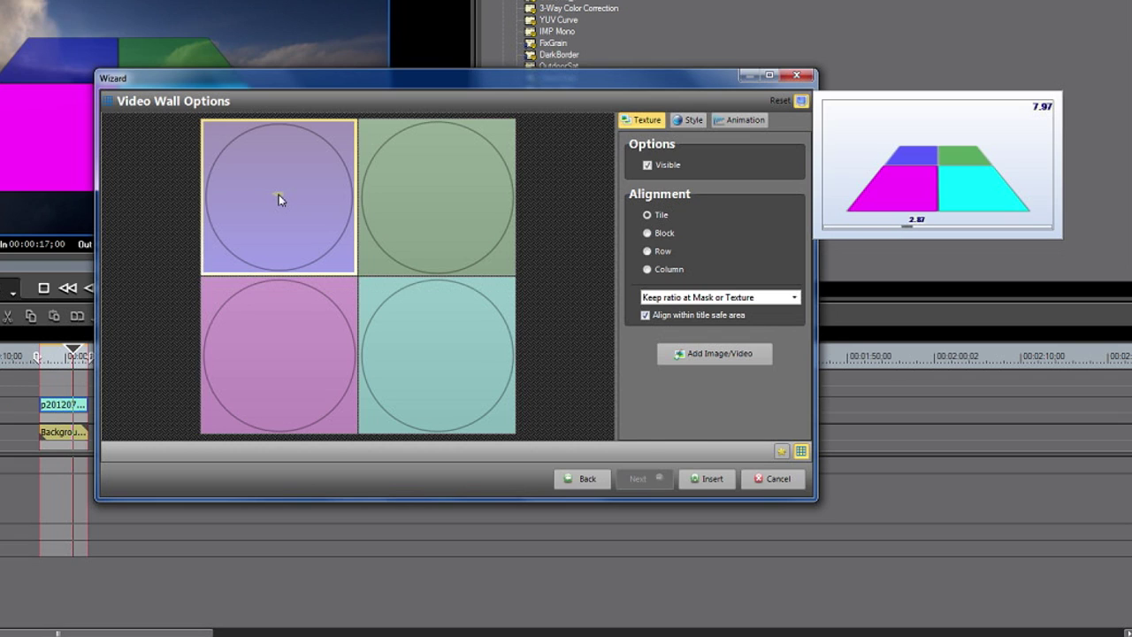
click(277, 197)
click(723, 354)
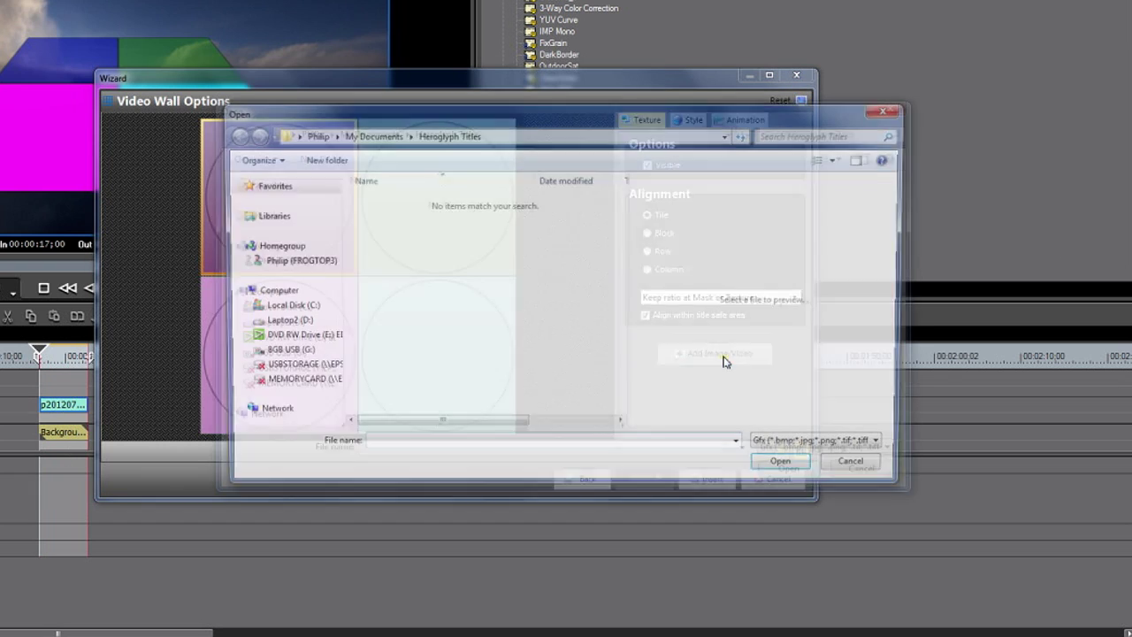
click(303, 323)
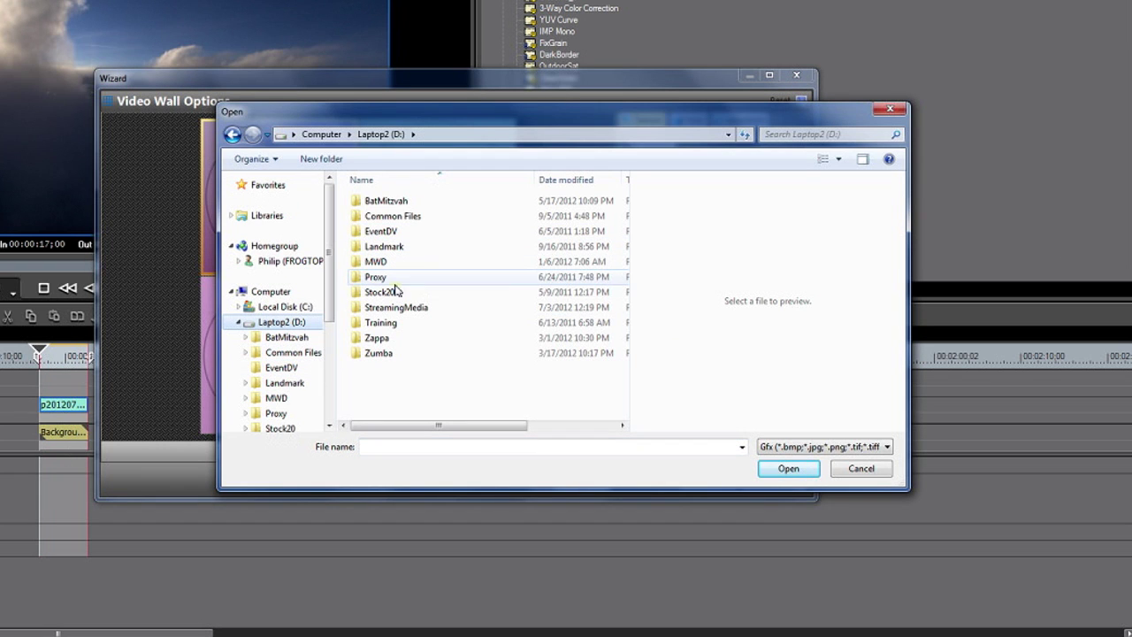
double_click(396, 307)
double_click(386, 233)
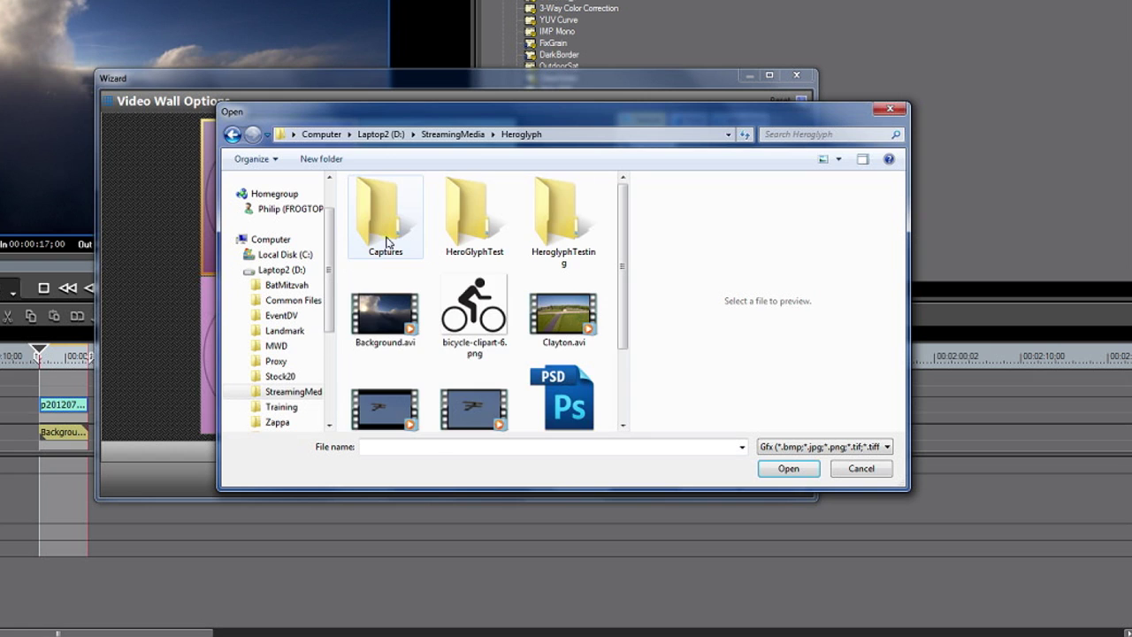
click(564, 323)
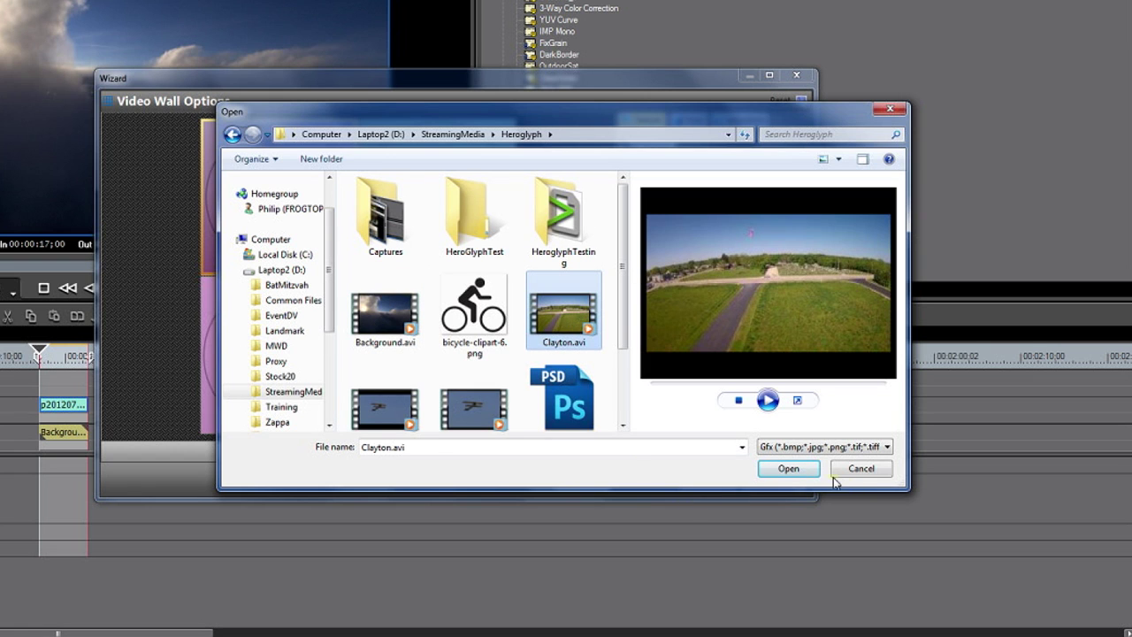
click(785, 469)
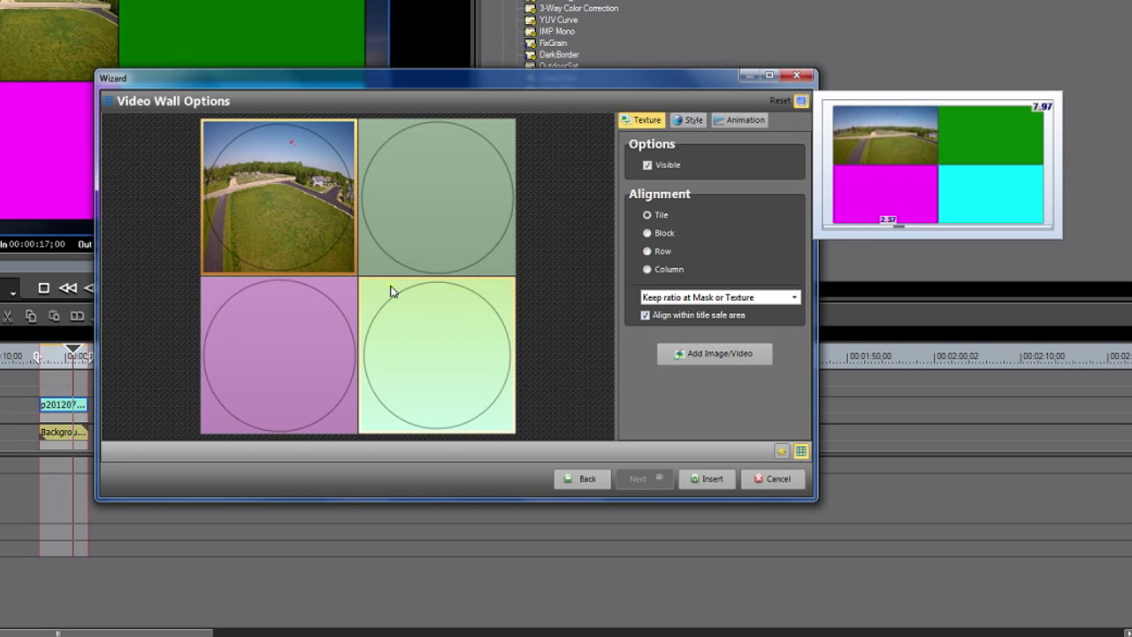
click(424, 207)
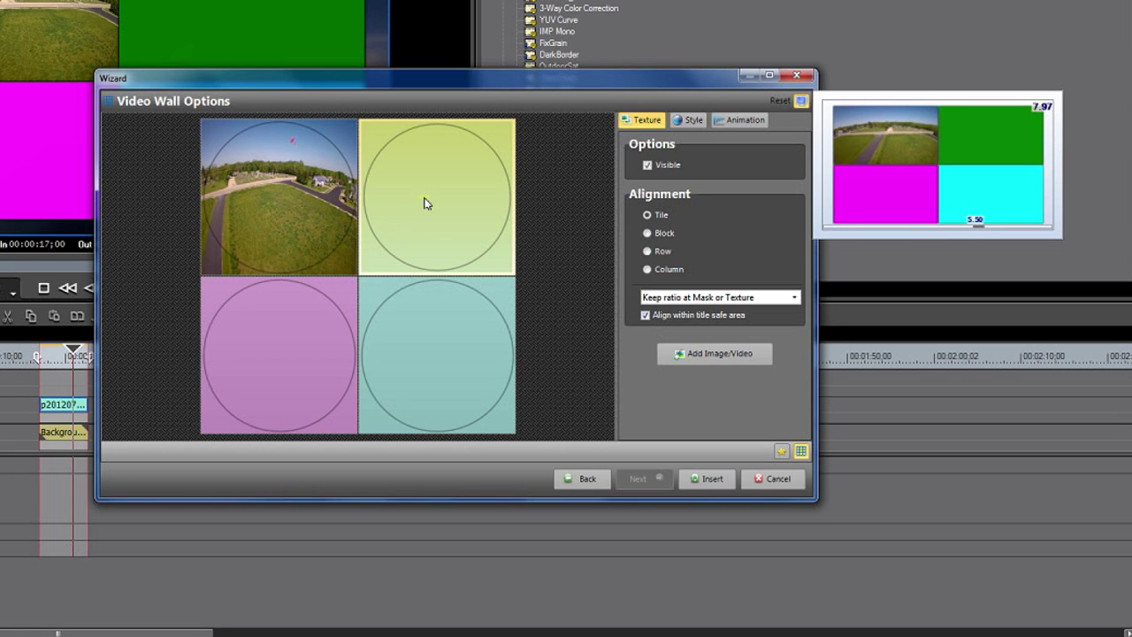
click(724, 357)
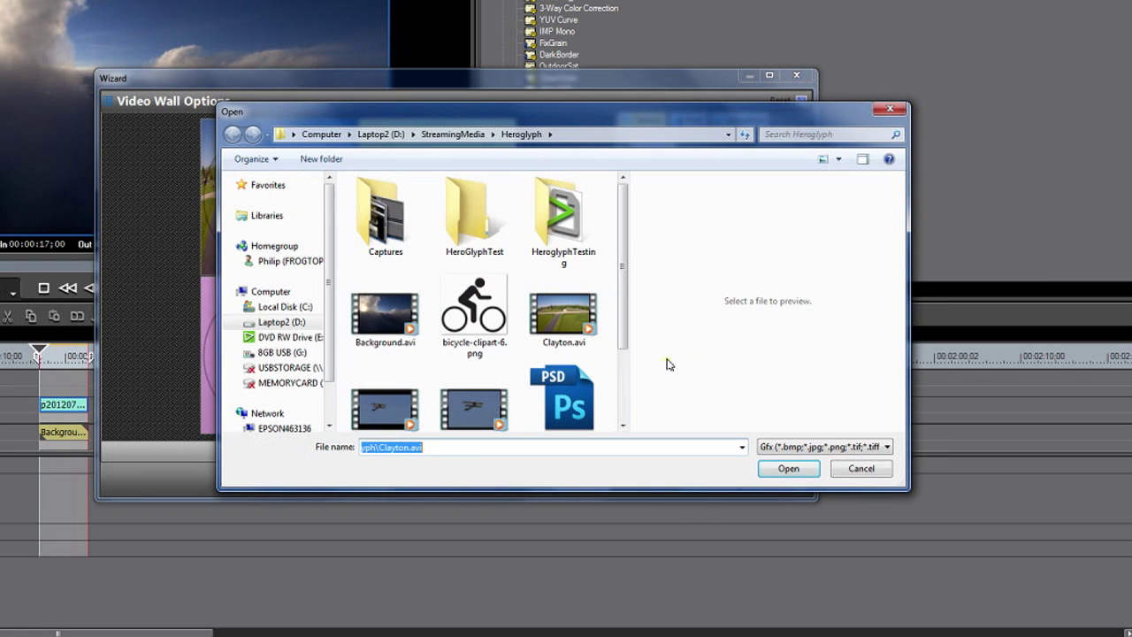
drag(624, 283, 625, 340)
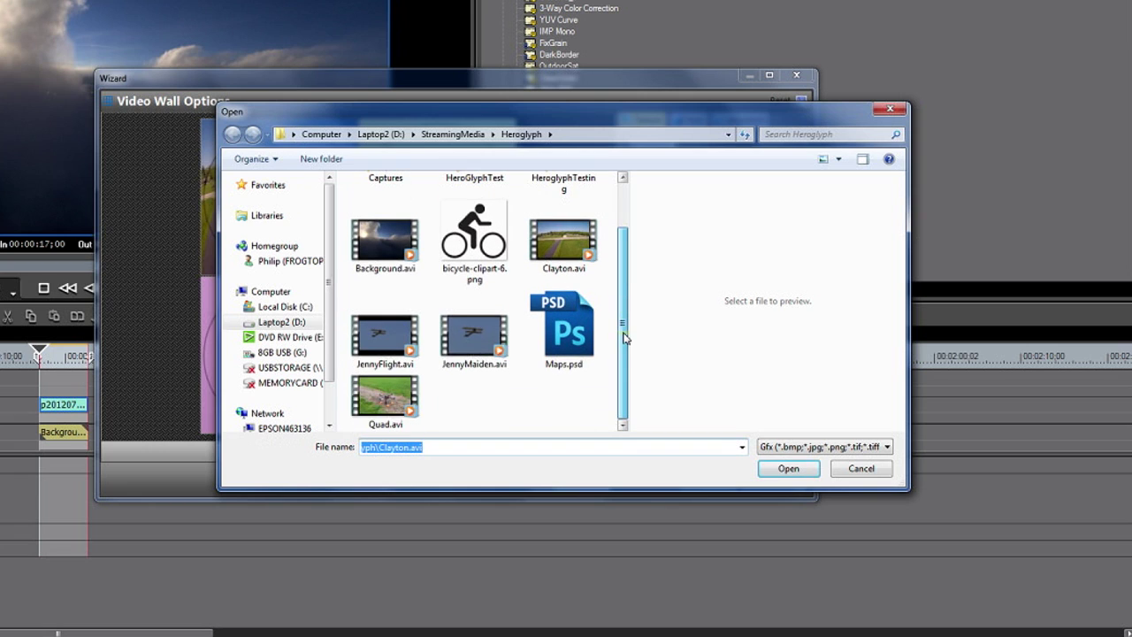
click(377, 340)
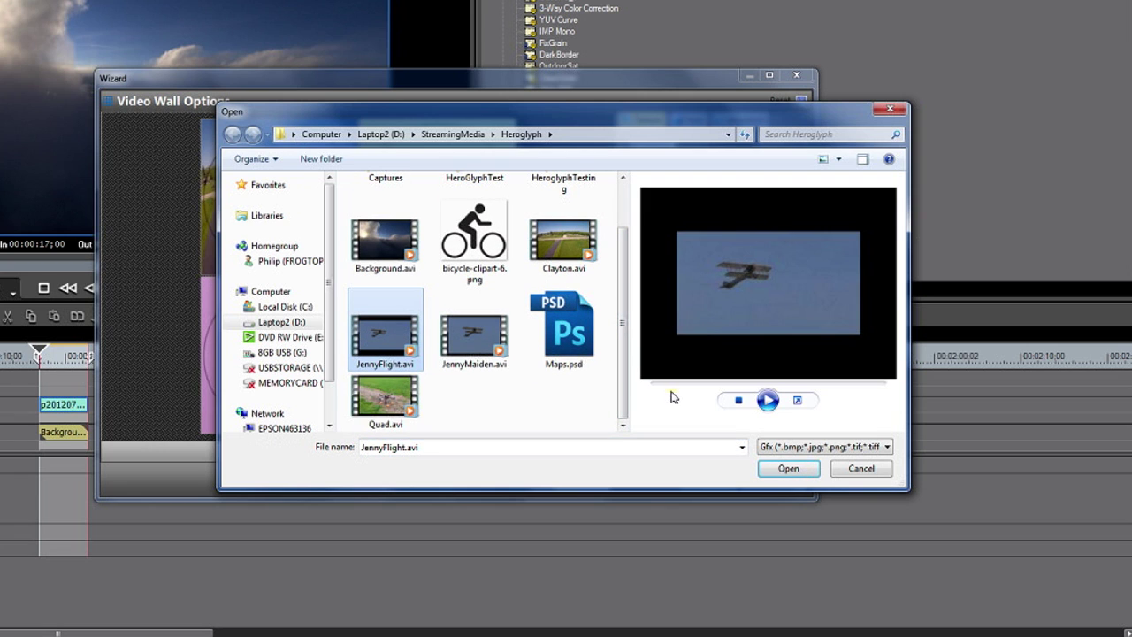
click(465, 347)
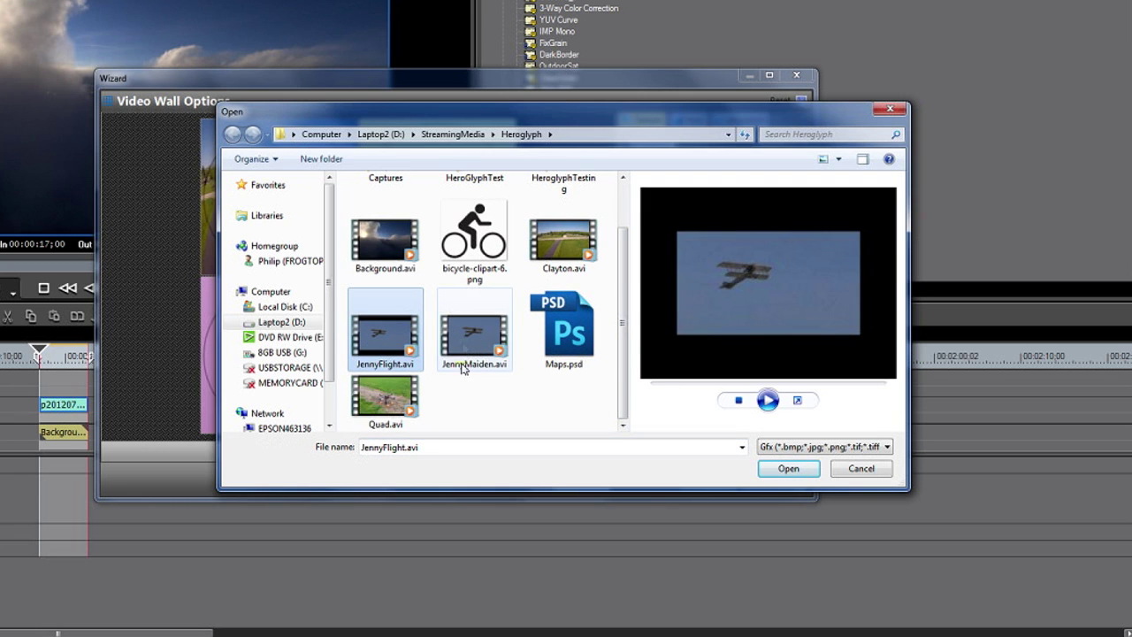
click(788, 470)
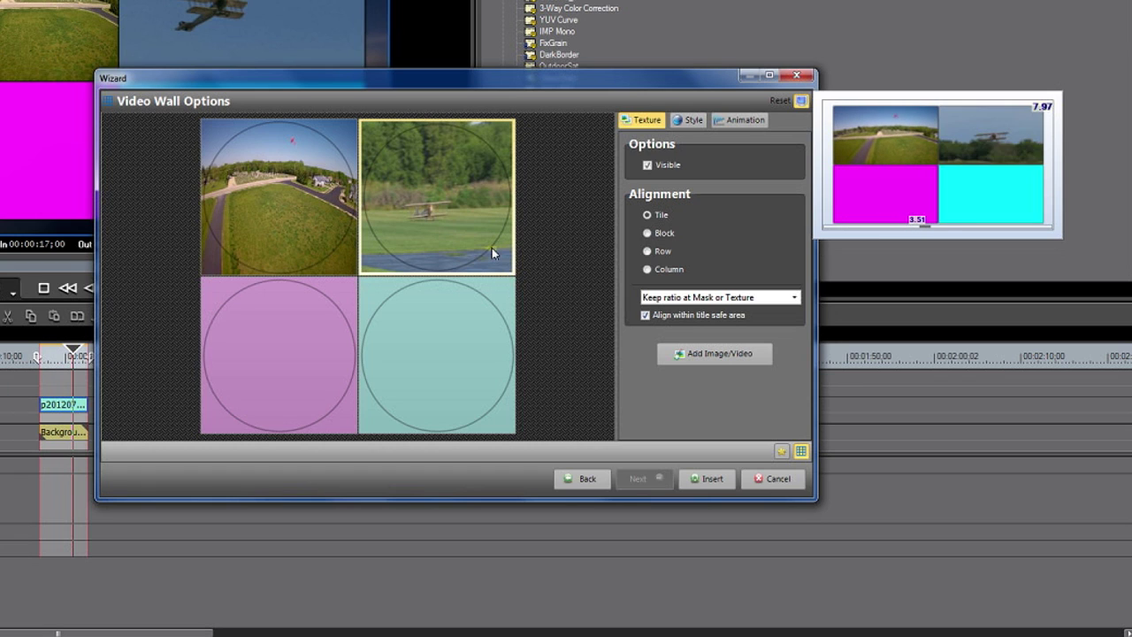
- Load Quad.avi into the bottom-left video wall tile
click(303, 347)
click(700, 354)
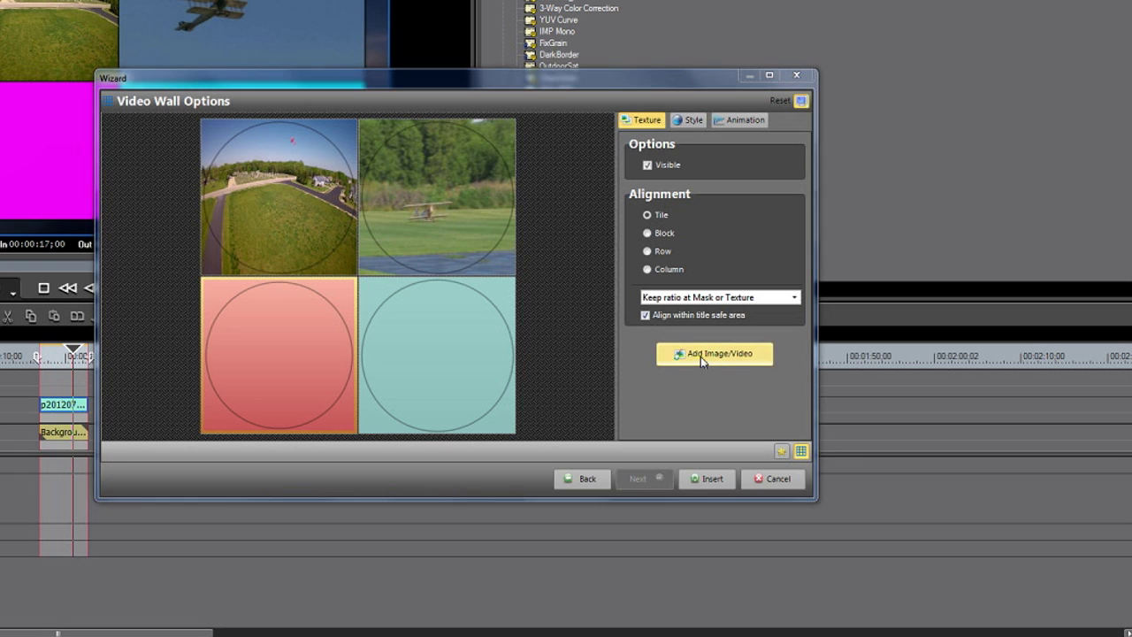
drag(629, 275, 629, 348)
click(382, 407)
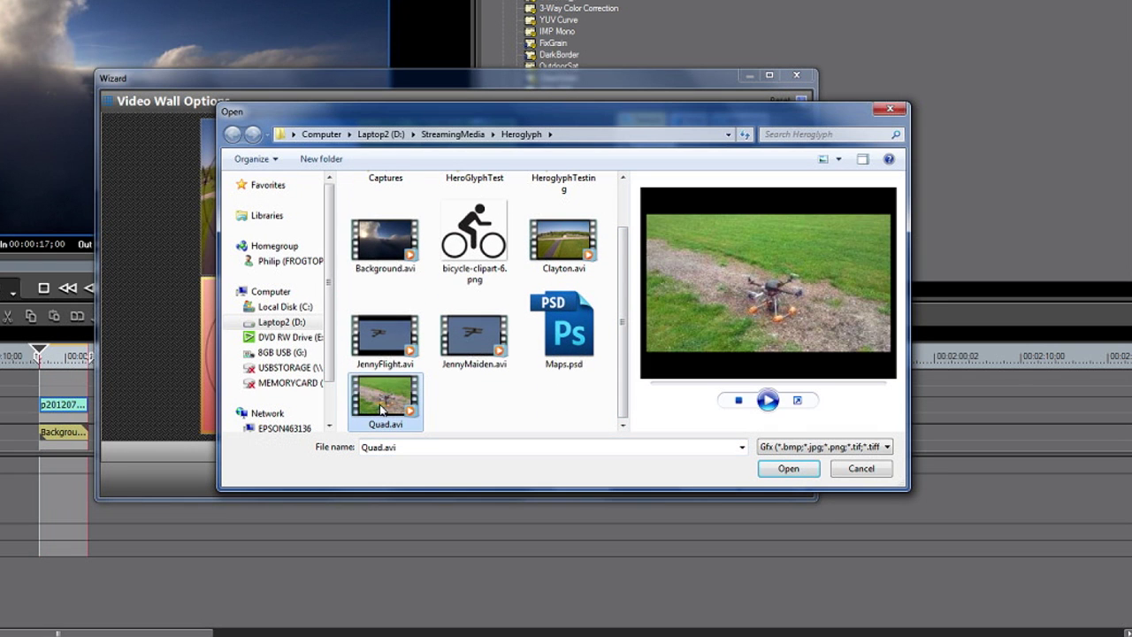
click(784, 470)
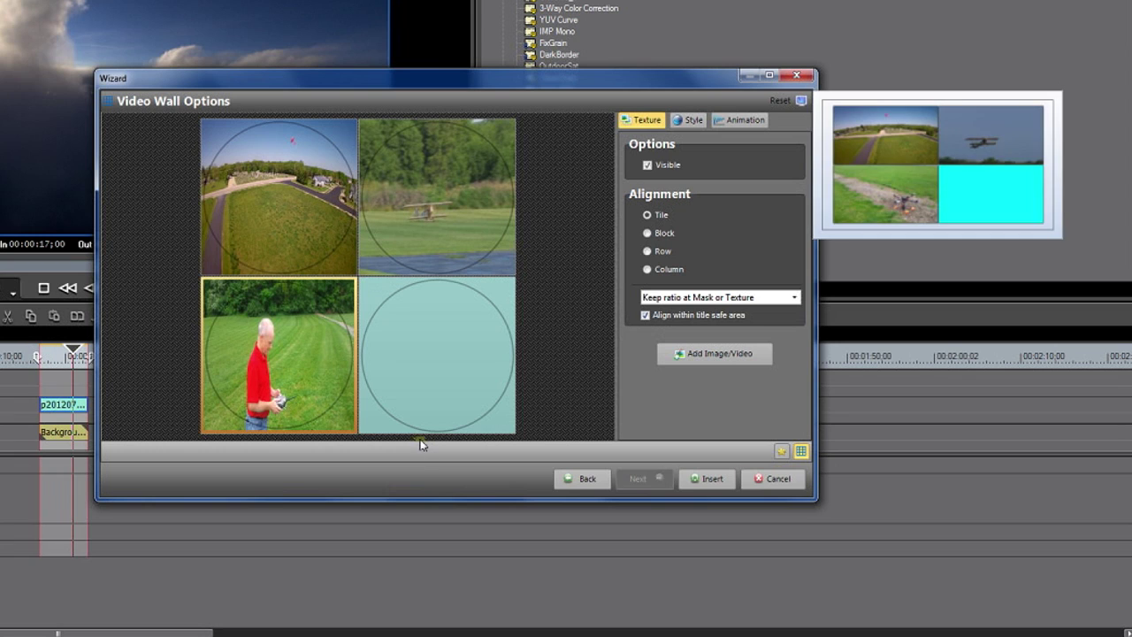
- Show All (*.*) file types and load SturgeonBay.wmv into the bottom-right tile
click(421, 357)
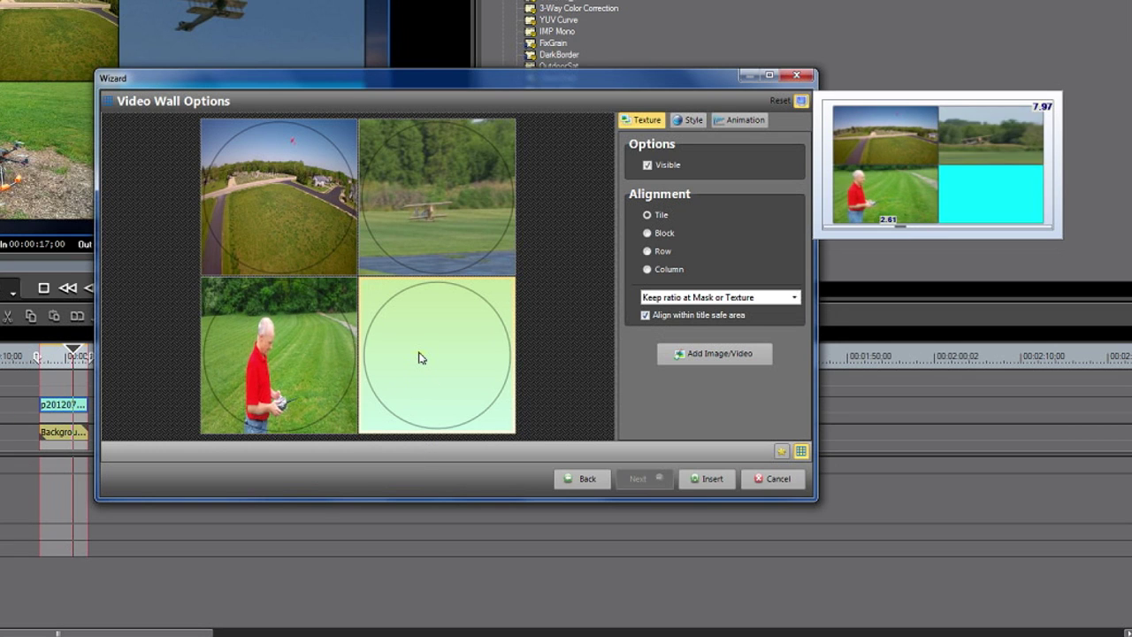
click(722, 354)
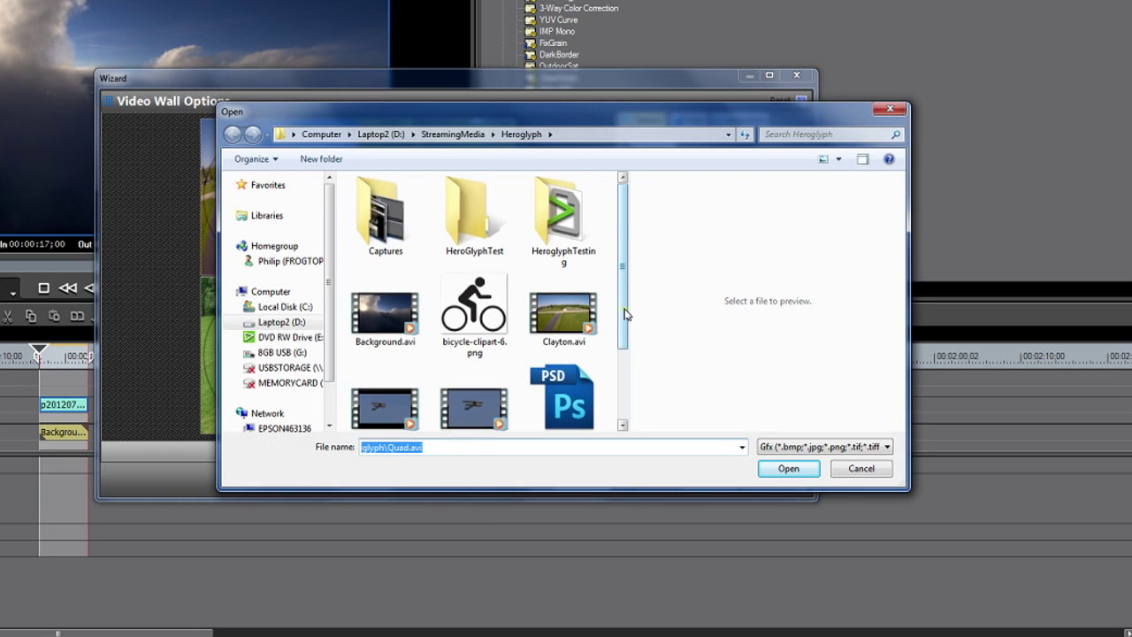
drag(625, 315, 627, 395)
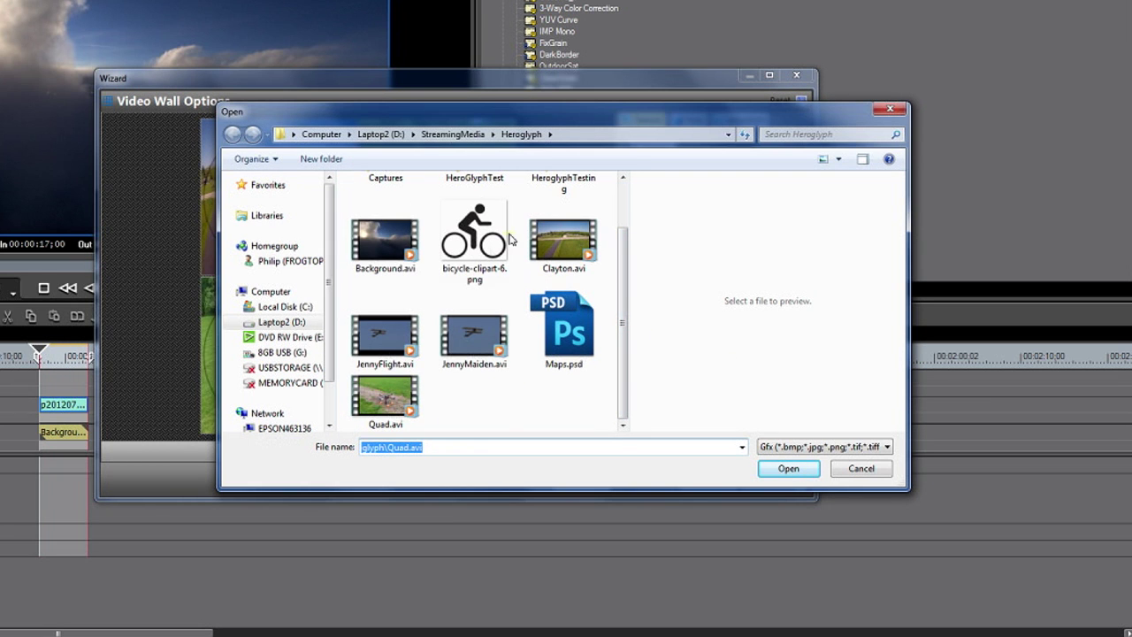
click(834, 447)
click(778, 473)
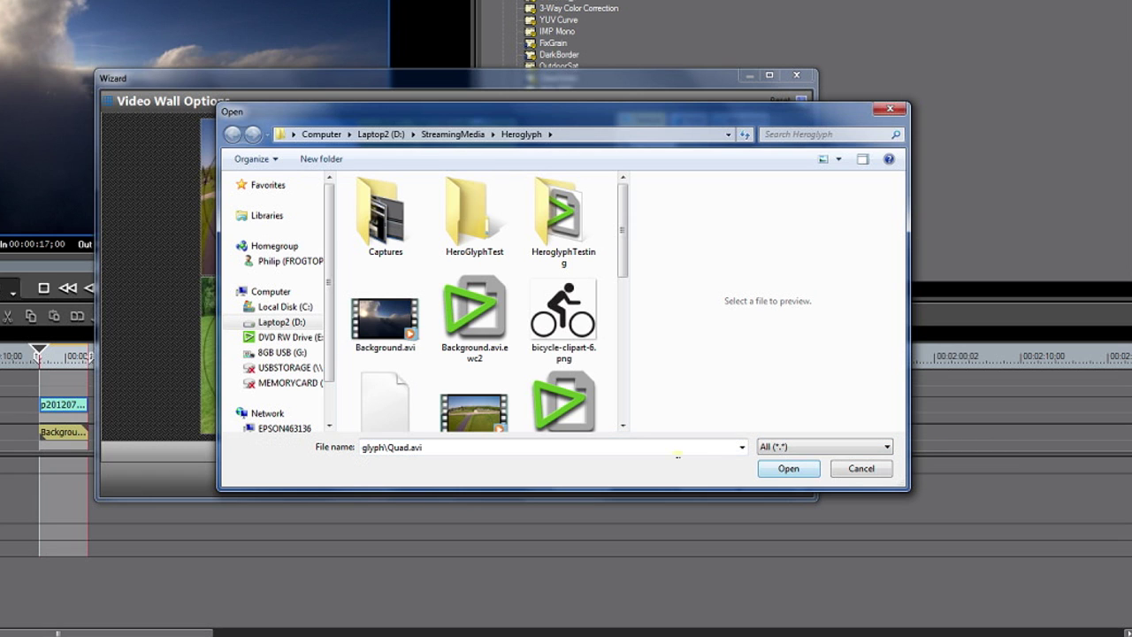
drag(628, 230, 628, 360)
click(563, 334)
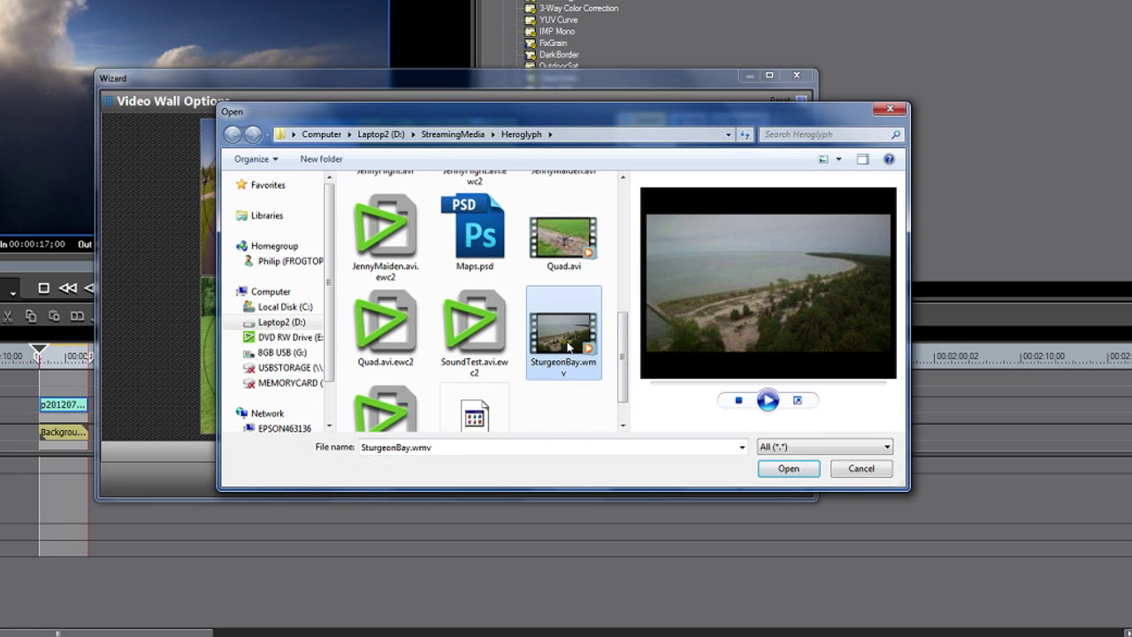
click(784, 469)
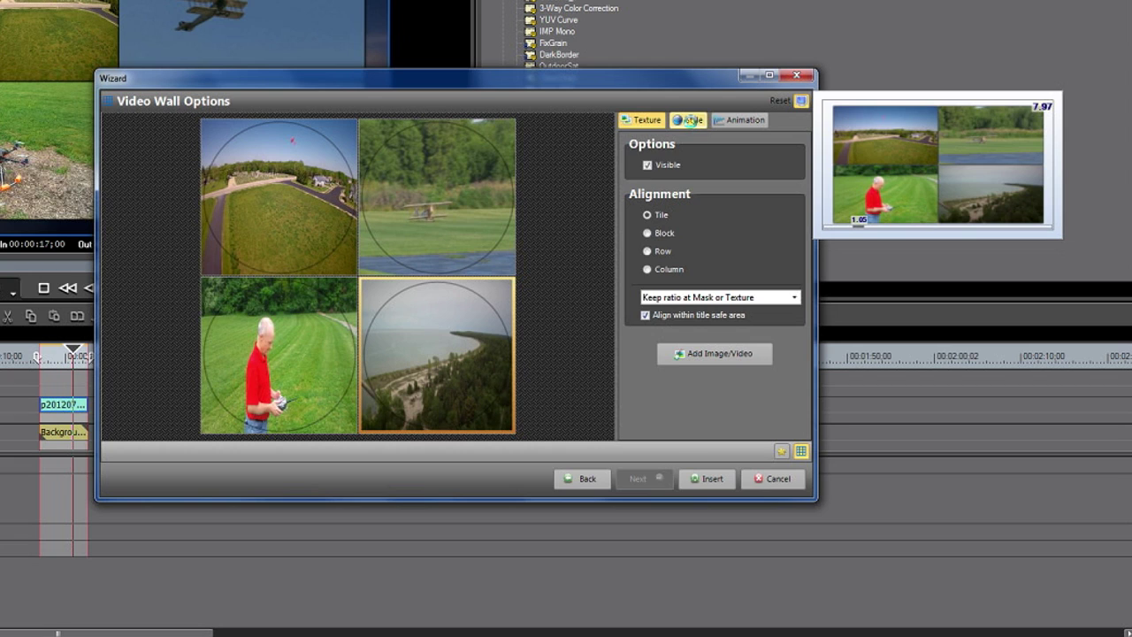
click(691, 121)
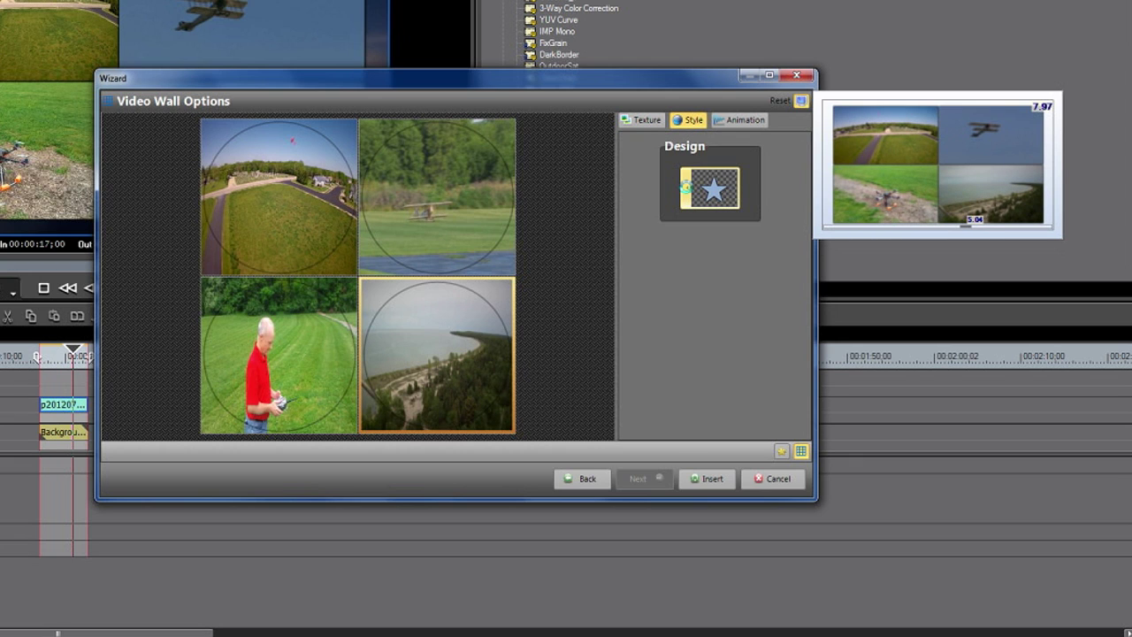
- Apply a blue star design to the video wall tiles, replacing the light Plastic design
click(687, 189)
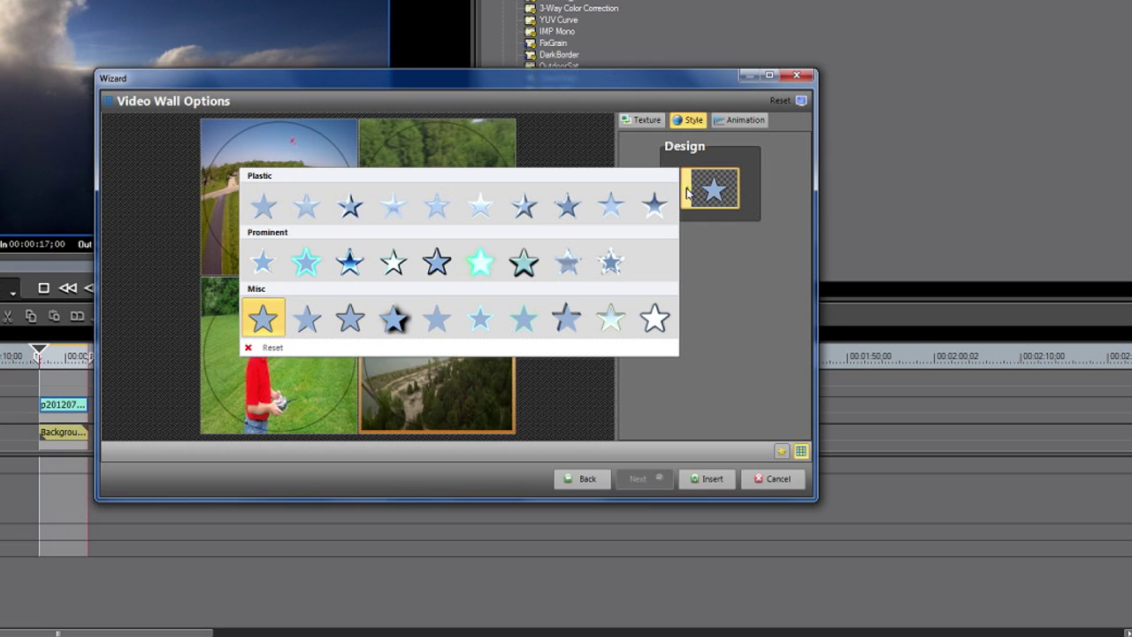
click(475, 209)
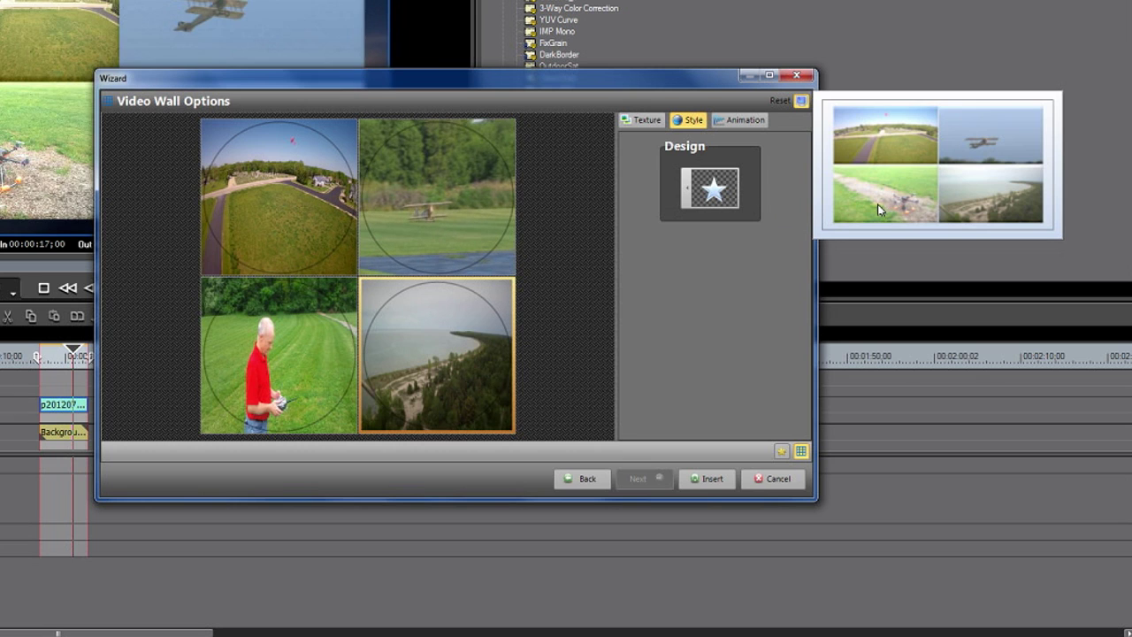
mouse_move(880, 209)
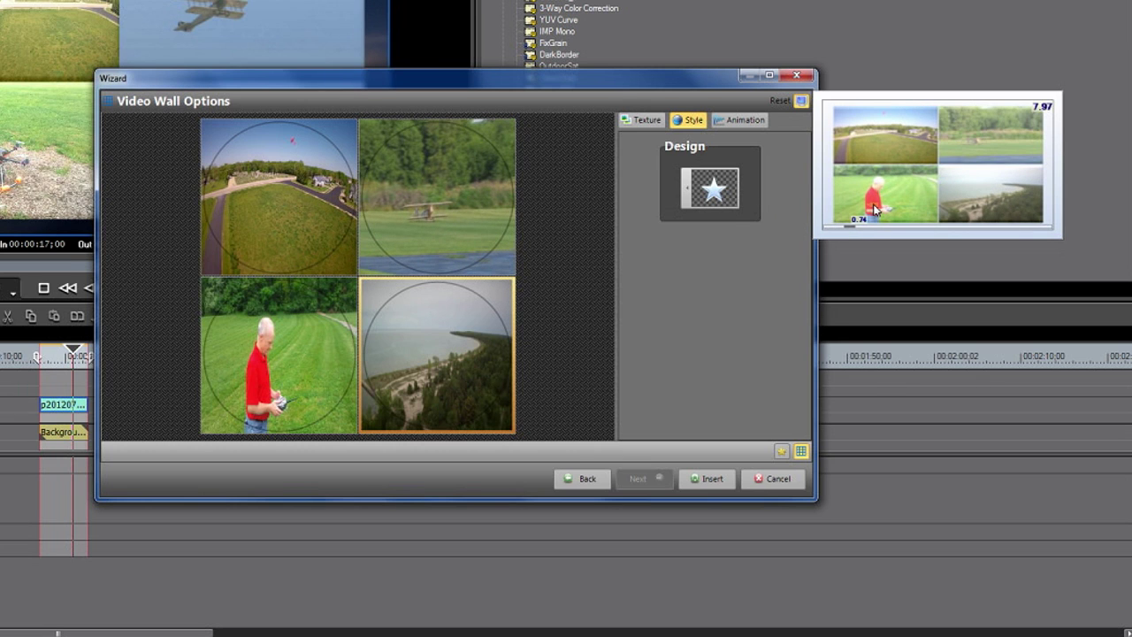
click(698, 189)
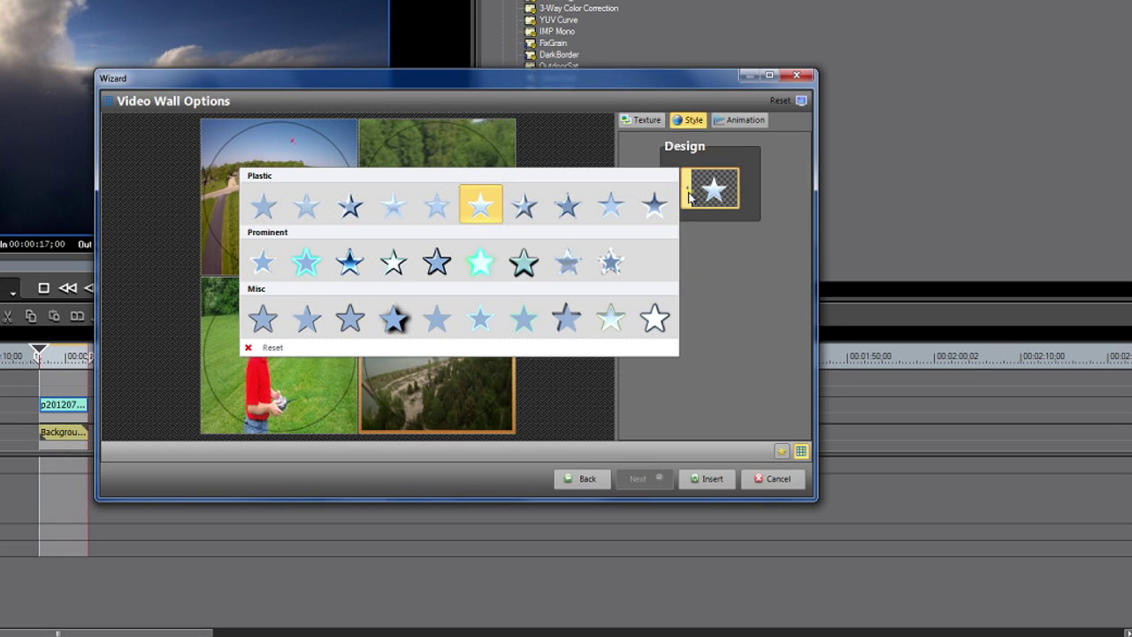
click(437, 265)
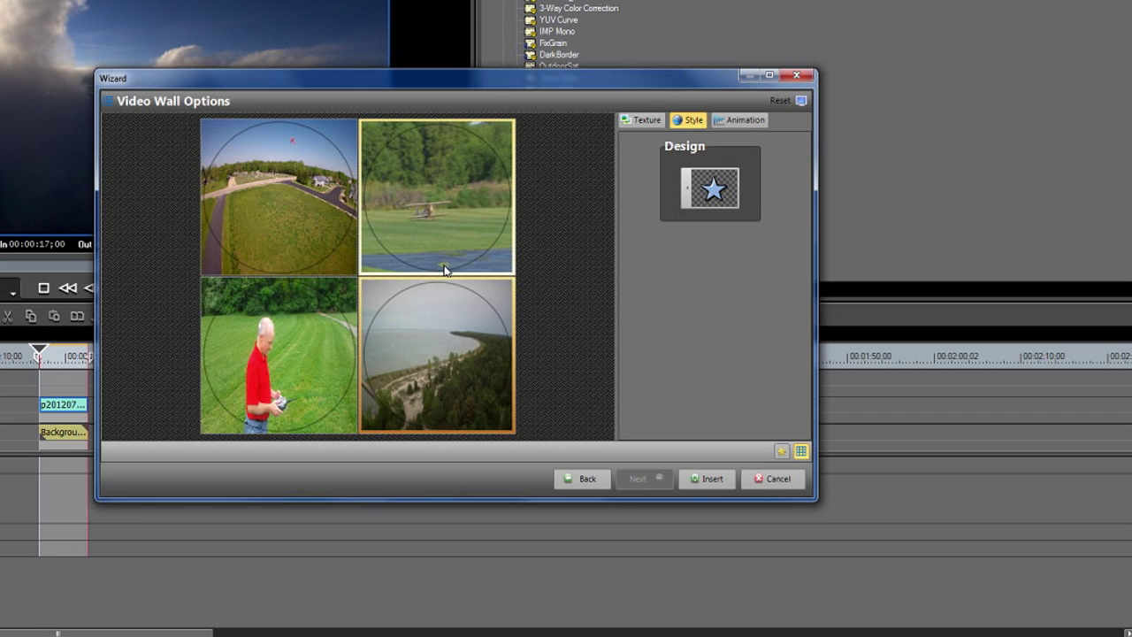
mouse_move(577, 255)
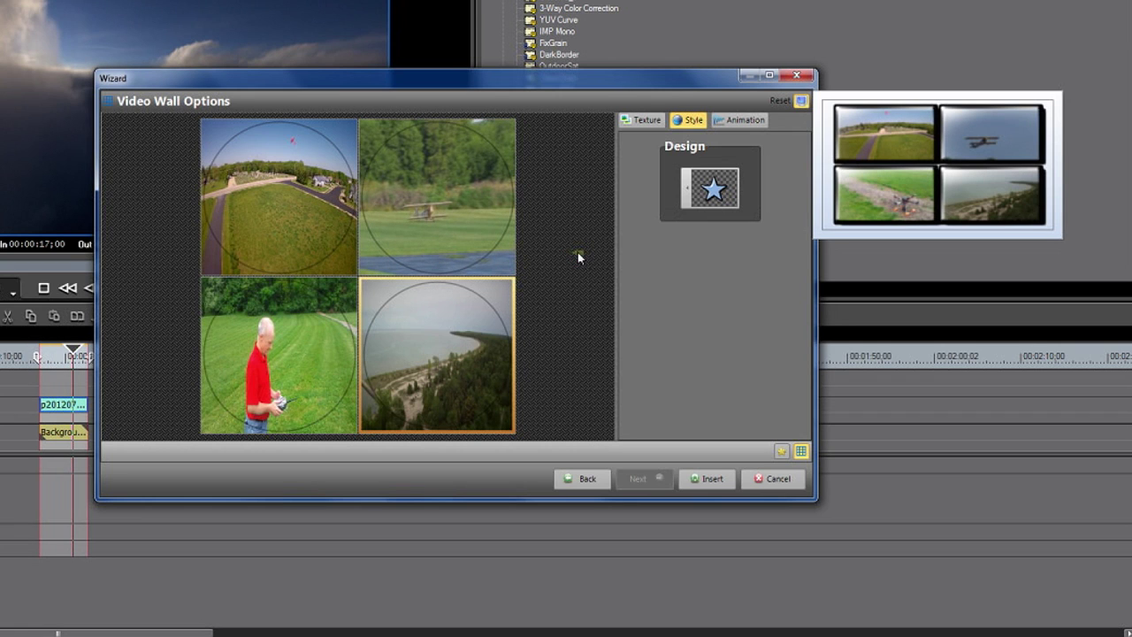
click(740, 121)
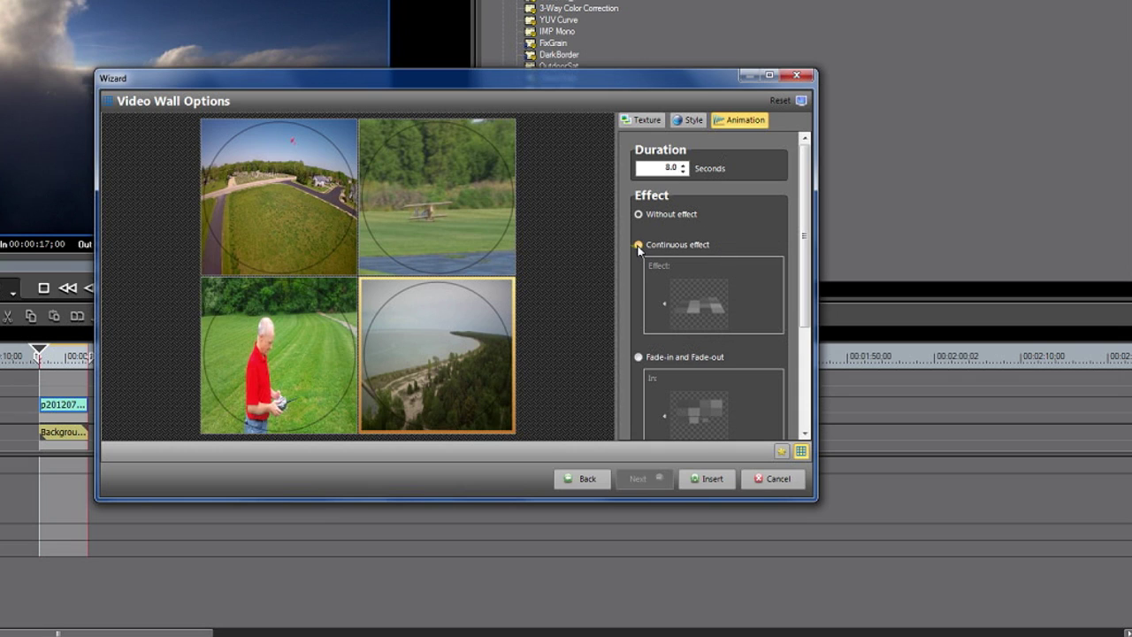
- Enable a Continuous animation effect using the first Static preset
click(638, 246)
mouse_move(664, 310)
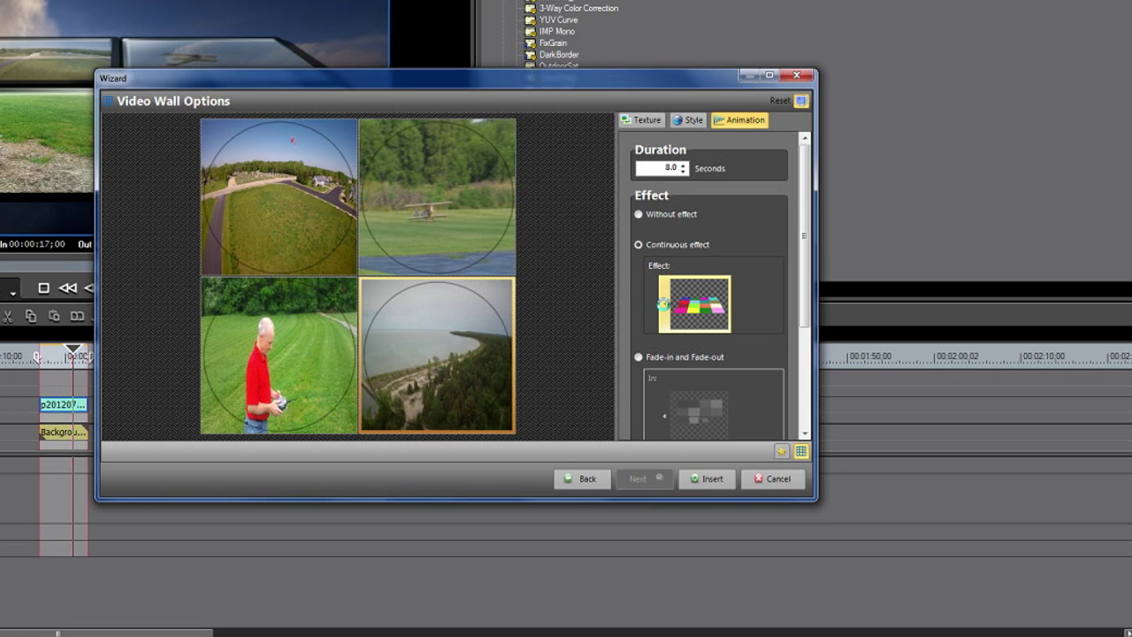
click(663, 304)
mouse_move(332, 316)
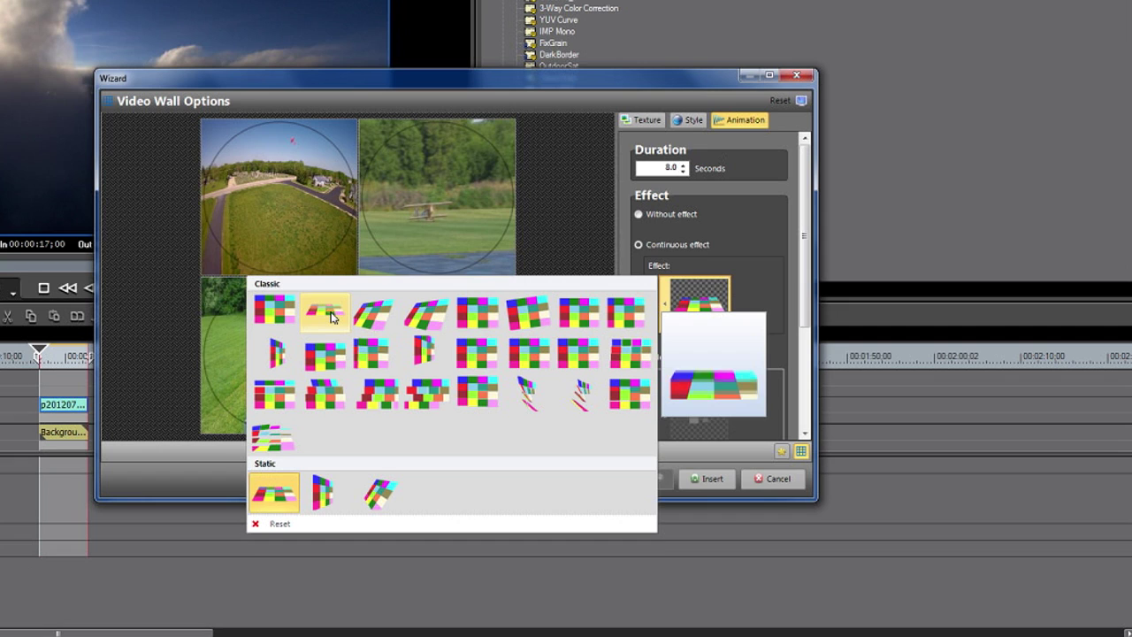
mouse_move(373, 368)
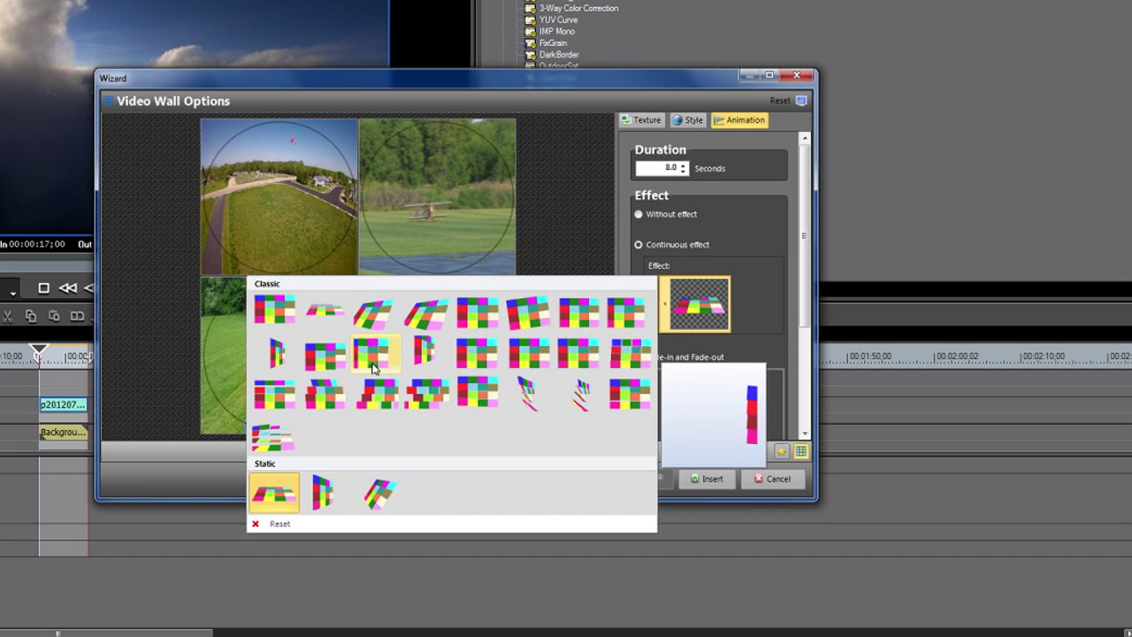
mouse_move(275, 504)
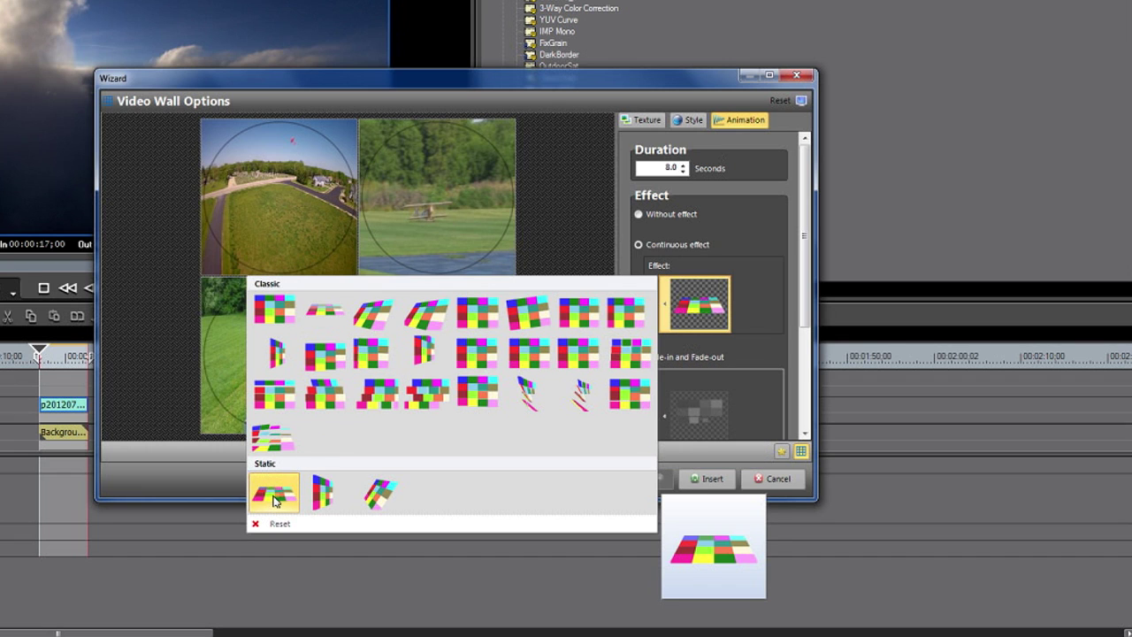
click(274, 501)
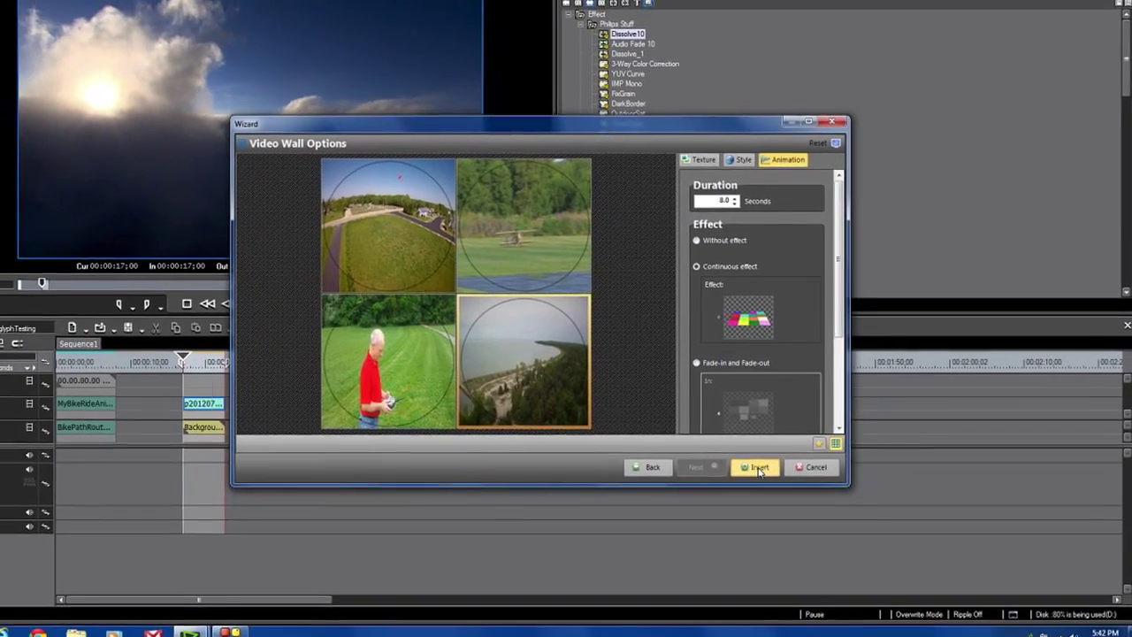
click(727, 476)
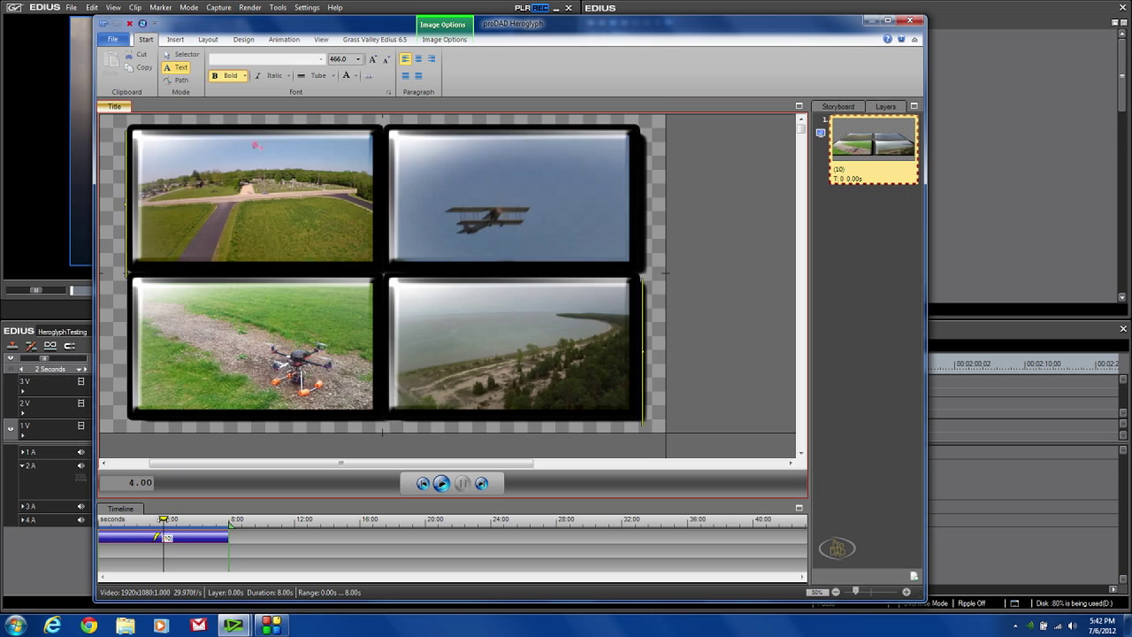
click(162, 519)
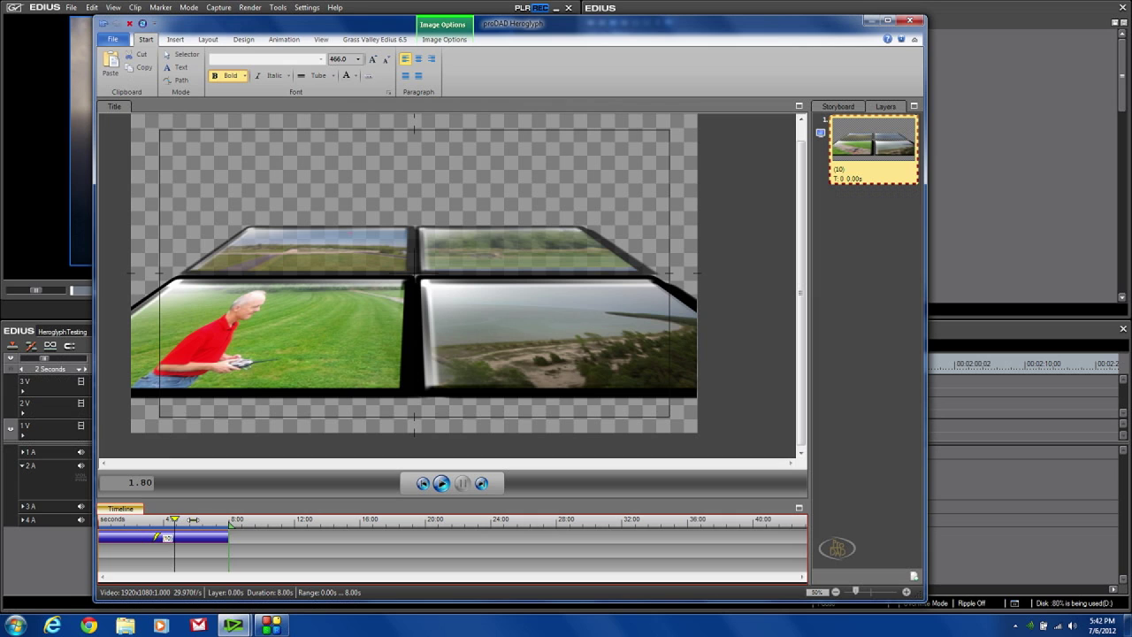
click(201, 519)
drag(200, 519, 212, 519)
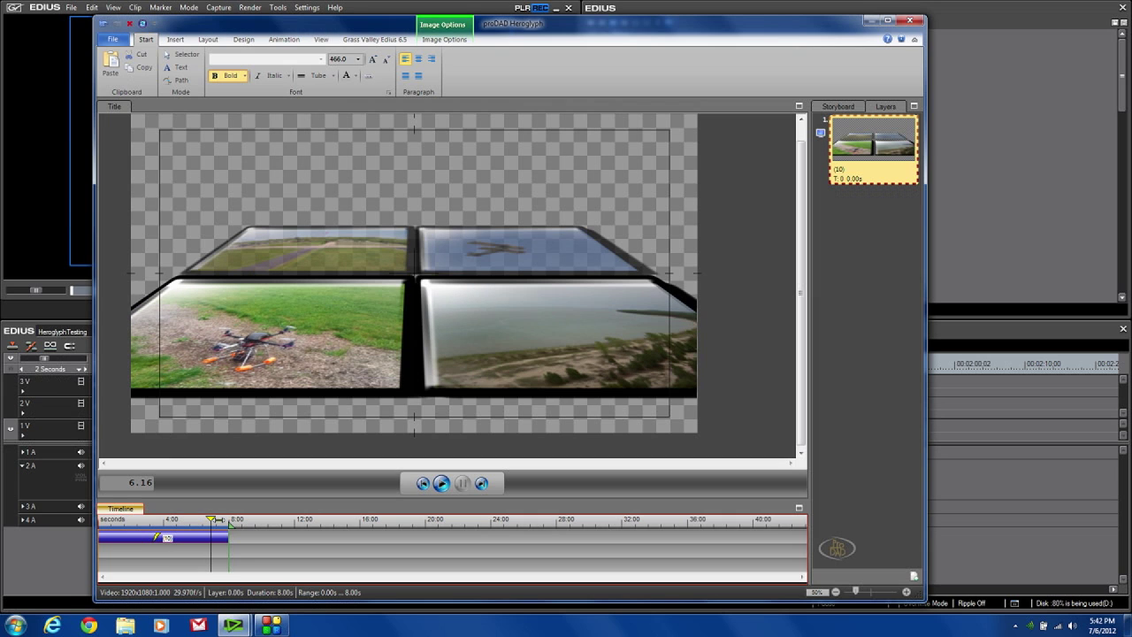
click(225, 519)
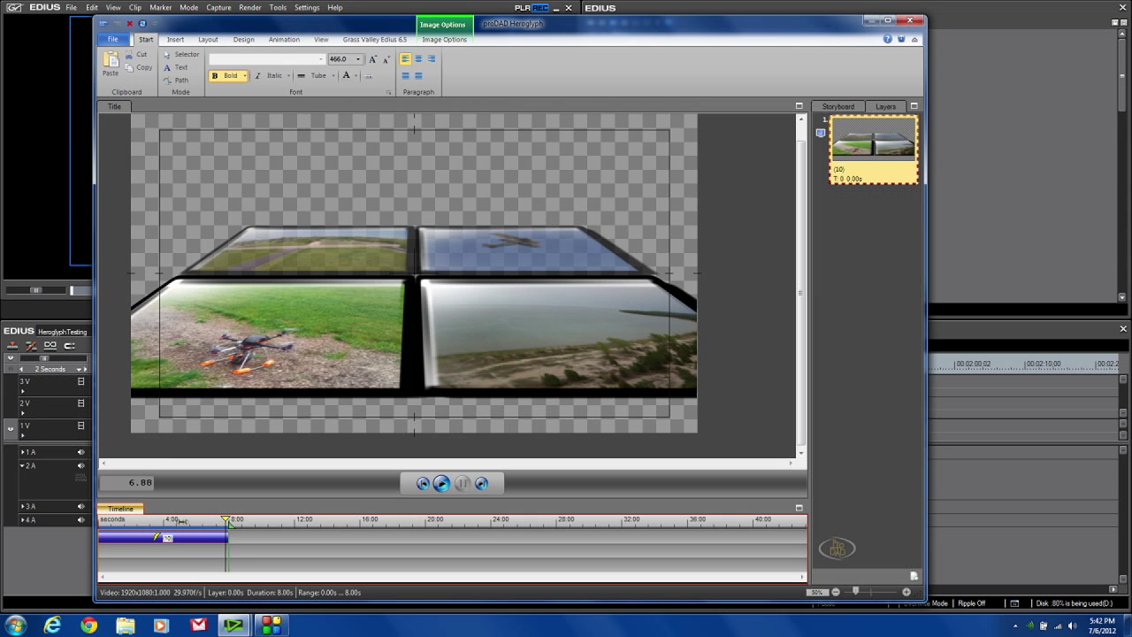
click(177, 520)
drag(177, 520, 103, 520)
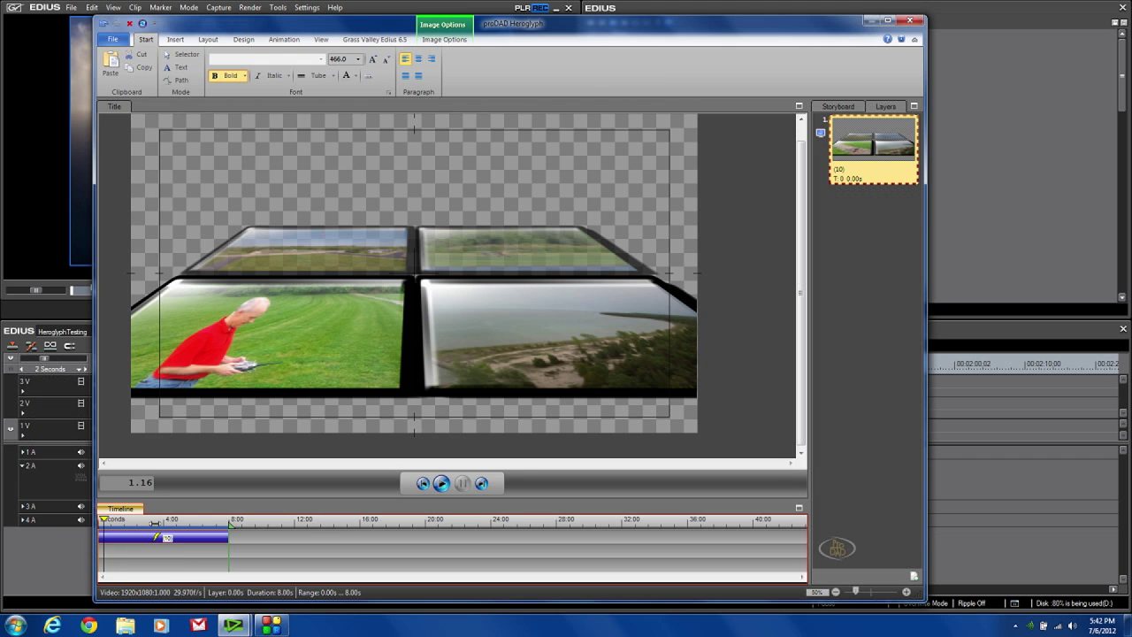
click(160, 521)
click(111, 522)
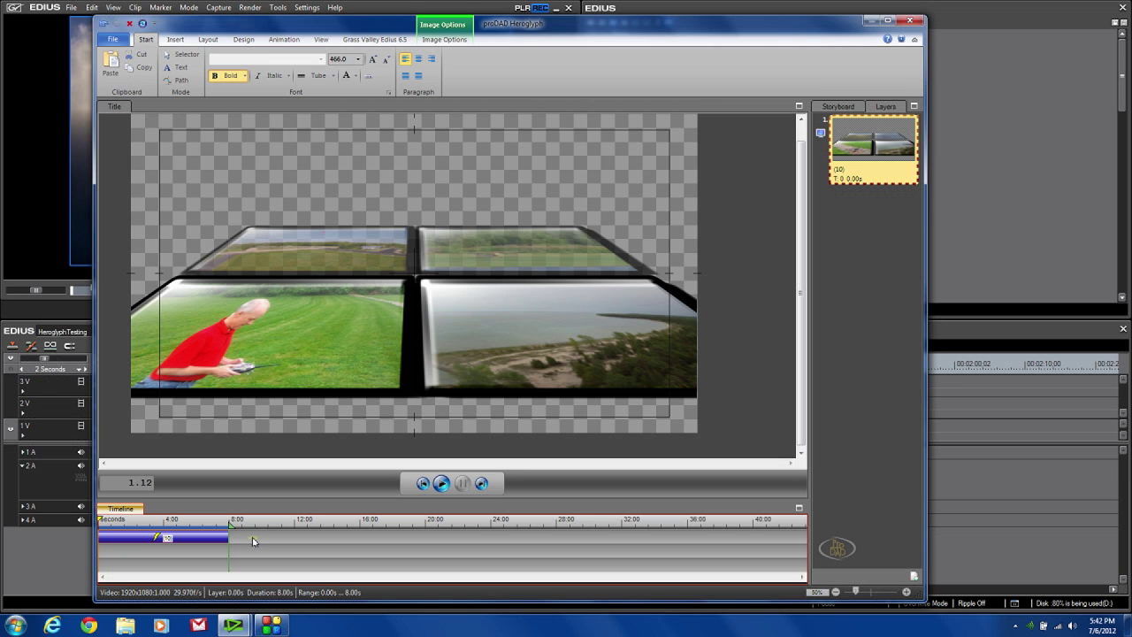
key(Home)
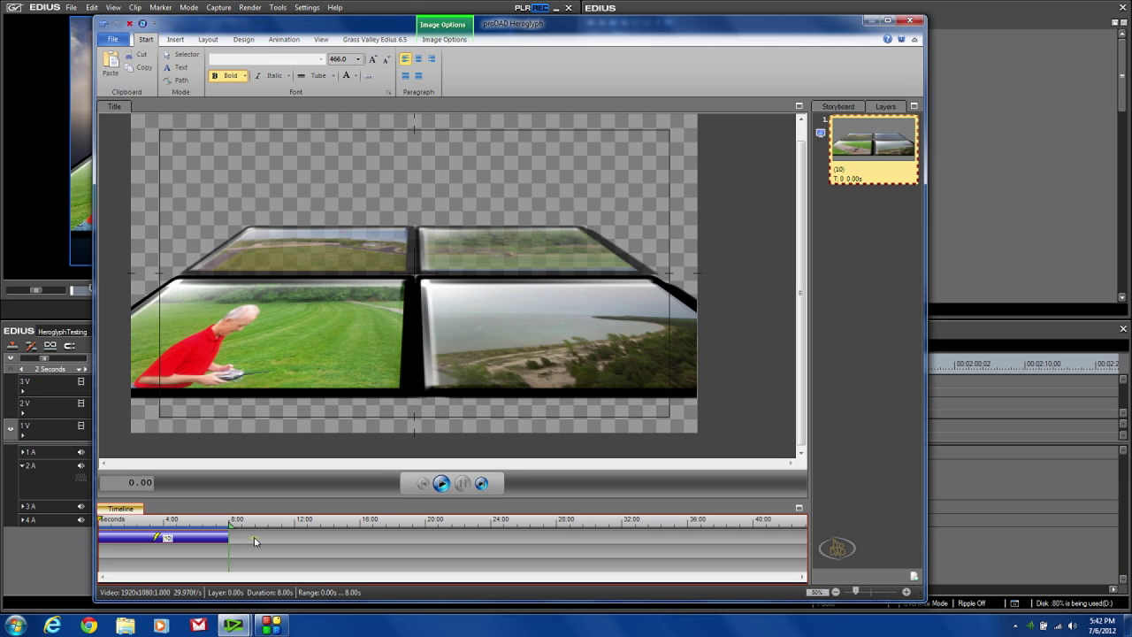
right_click(256, 542)
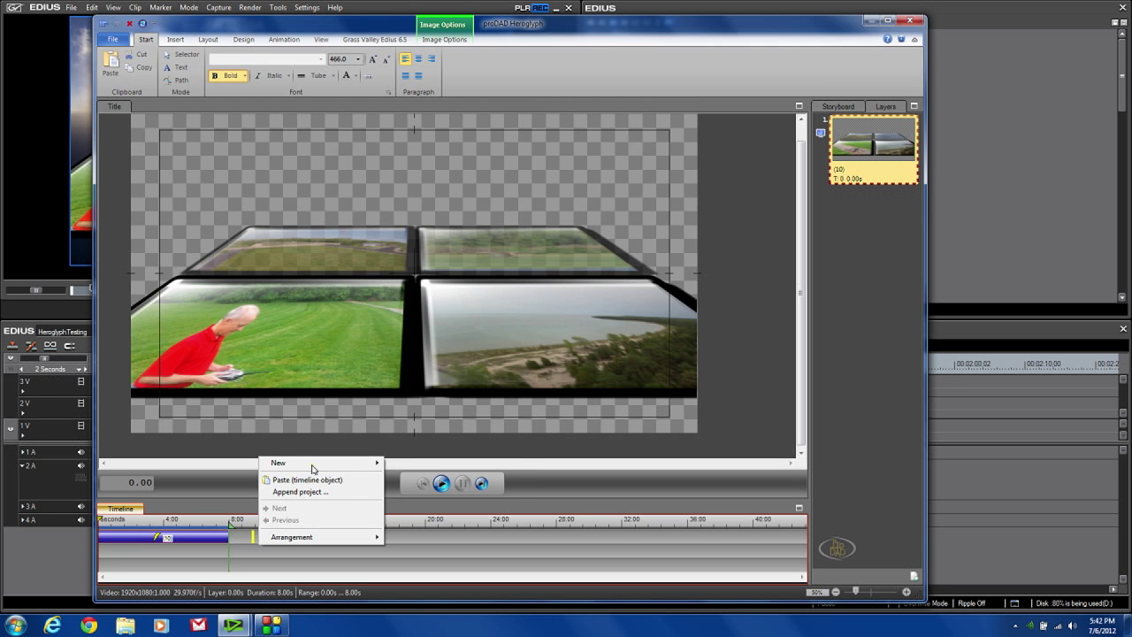
- Insert an extra empty track into the title timeline and select the video wall object
mouse_move(311, 463)
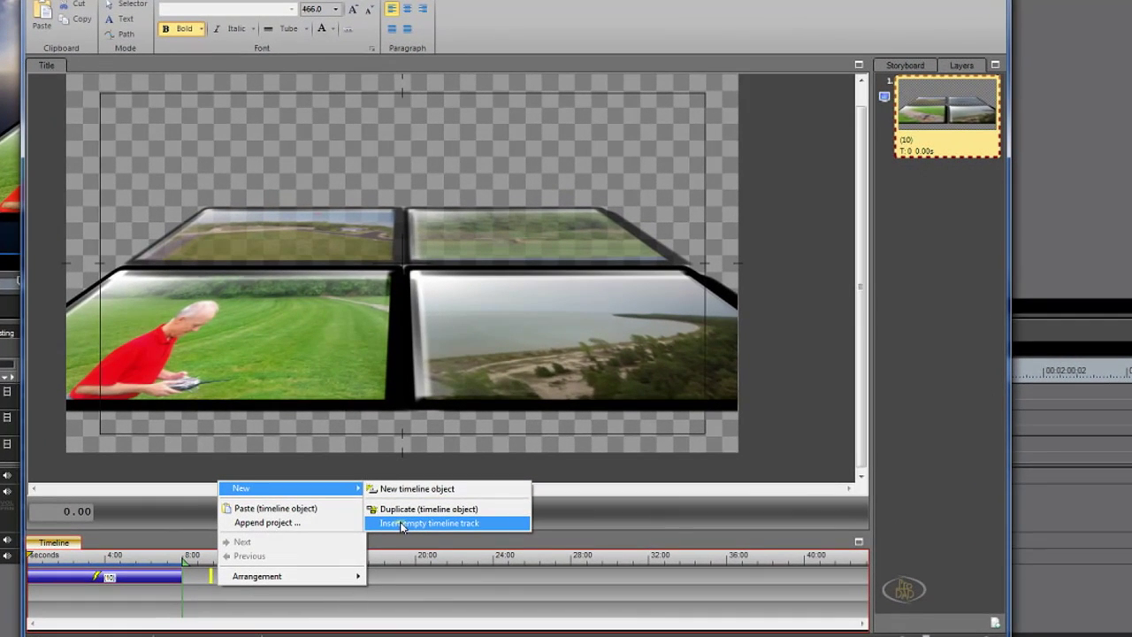
click(403, 524)
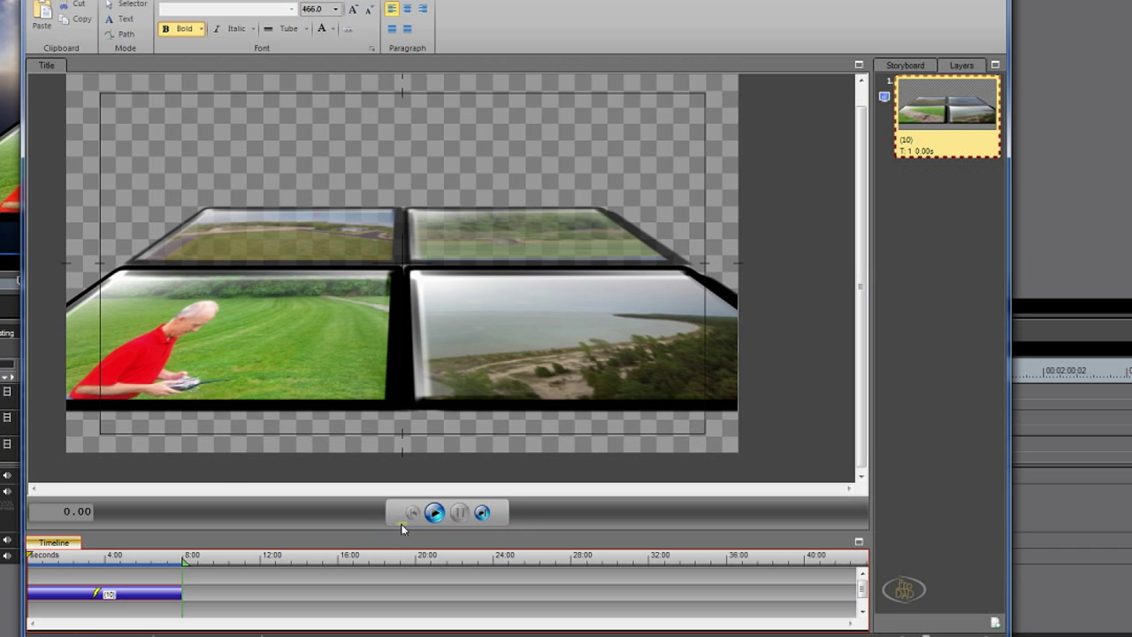
right_click(38, 581)
click(233, 577)
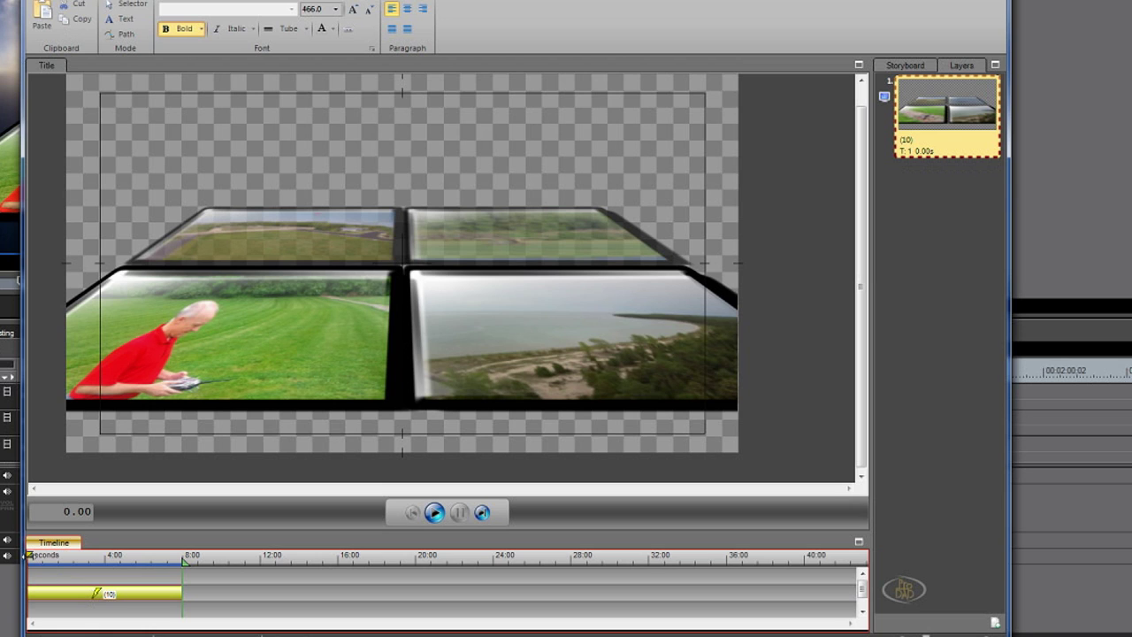
- Create a new empty timeline object starting at 0 seconds, stretched to the video wall's length
right_click(54, 580)
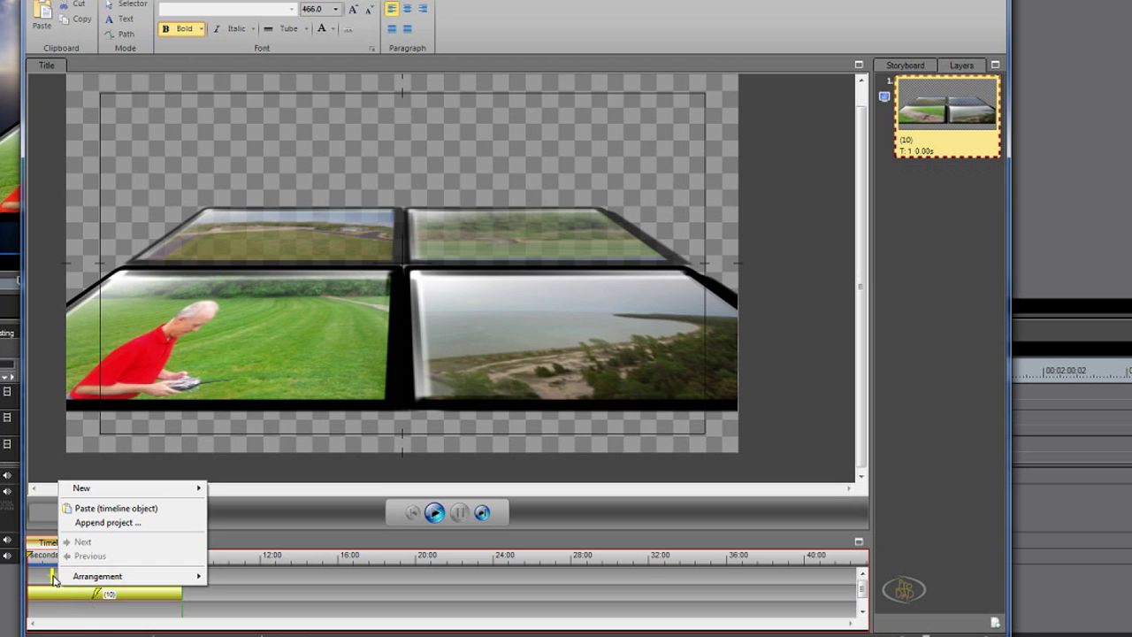
mouse_move(99, 492)
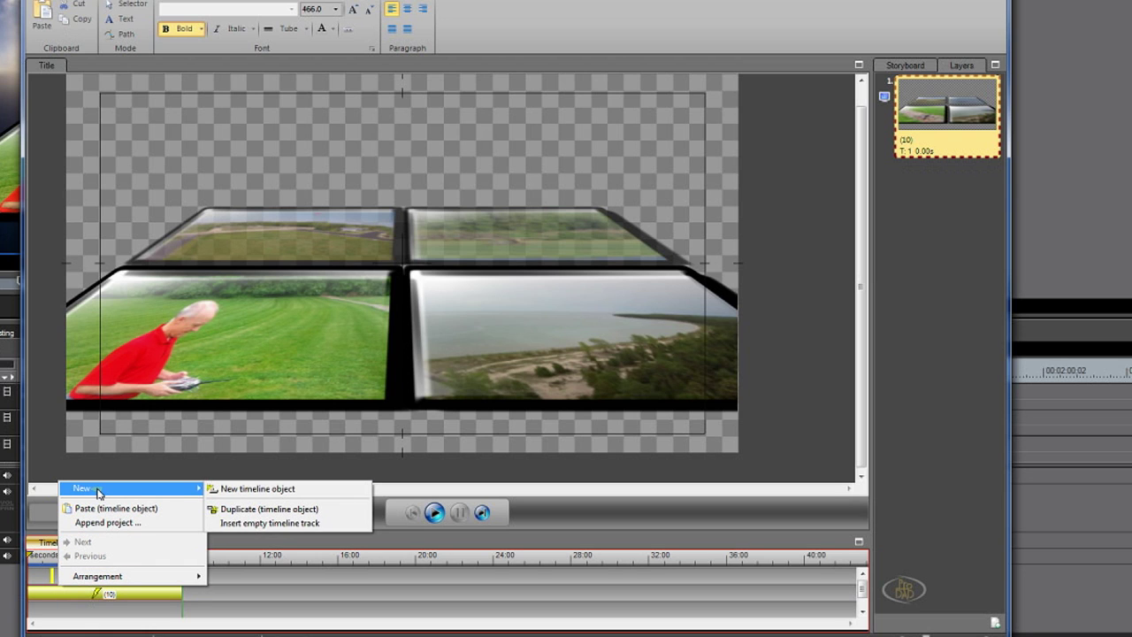
click(221, 488)
click(110, 595)
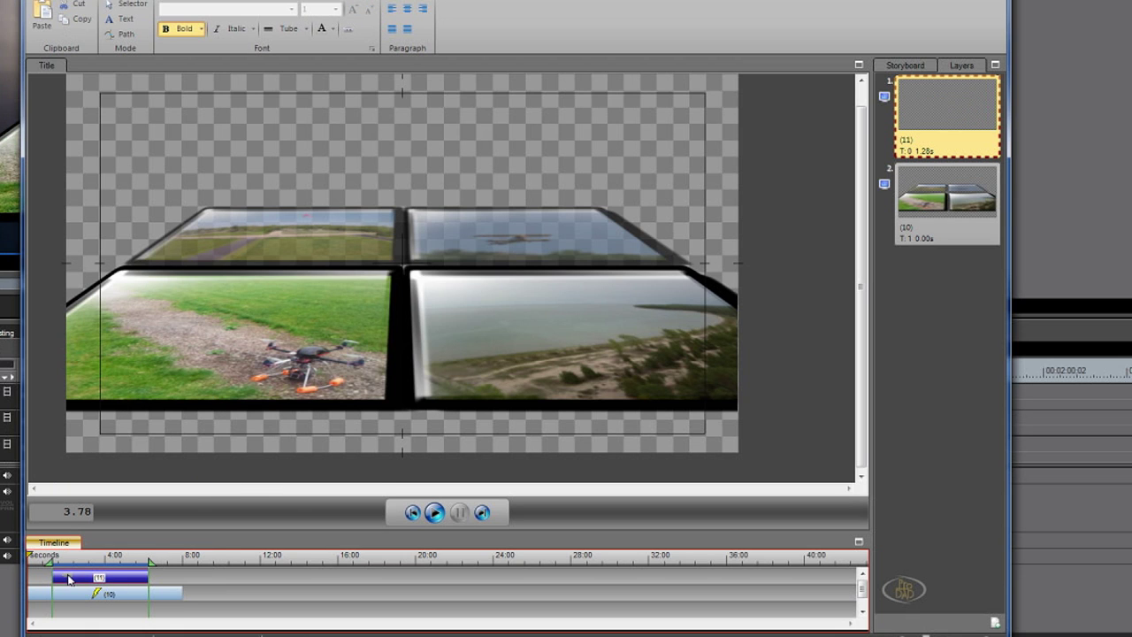
click(56, 582)
drag(56, 582, 29, 581)
drag(120, 581, 182, 575)
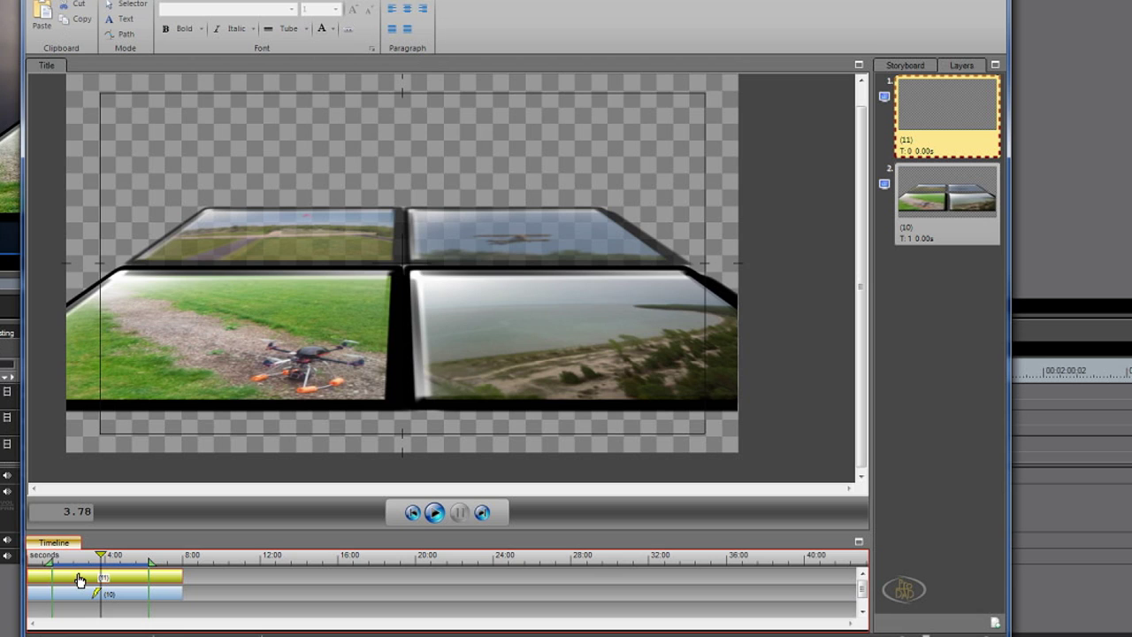
- Add a text box near the top left of the frame reading 'My Aerial Demo'
click(121, 18)
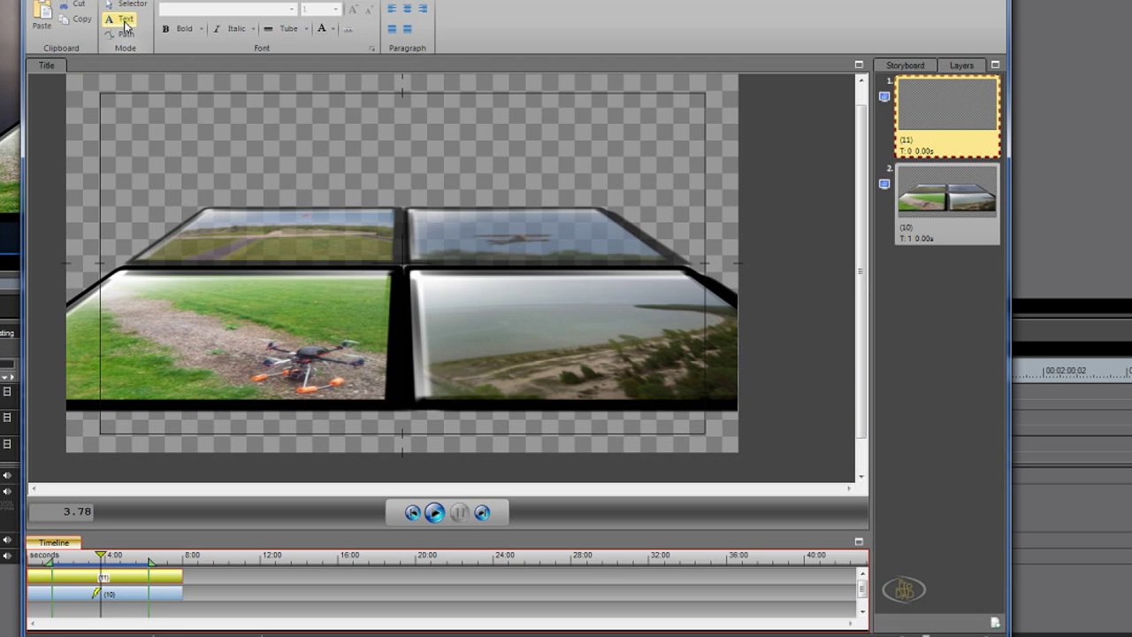
key(Escape)
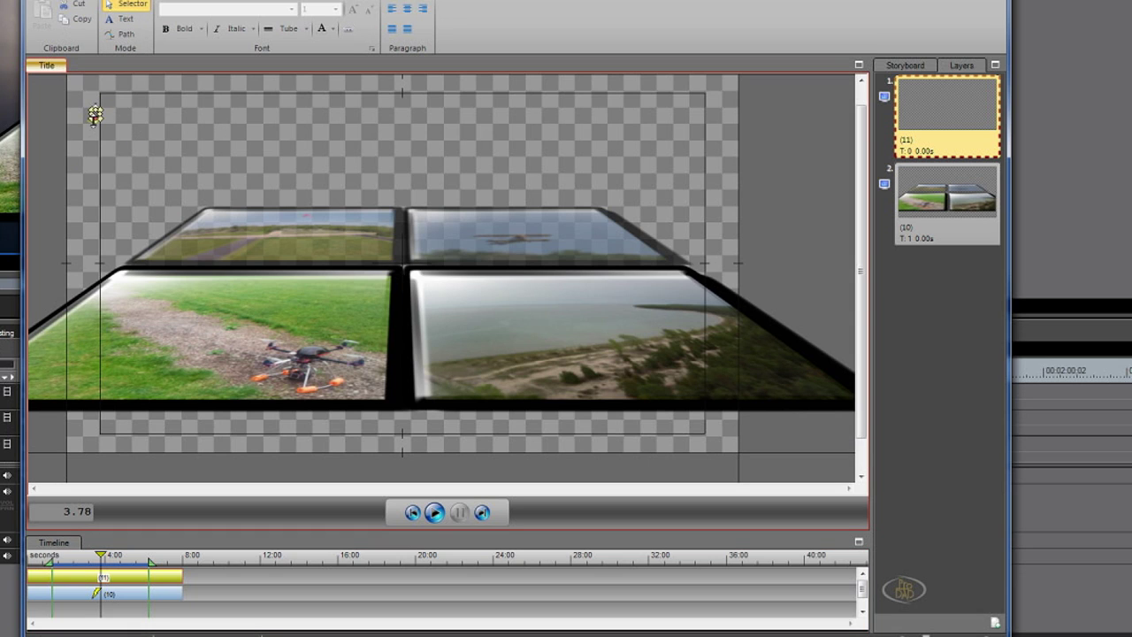
double_click(104, 147)
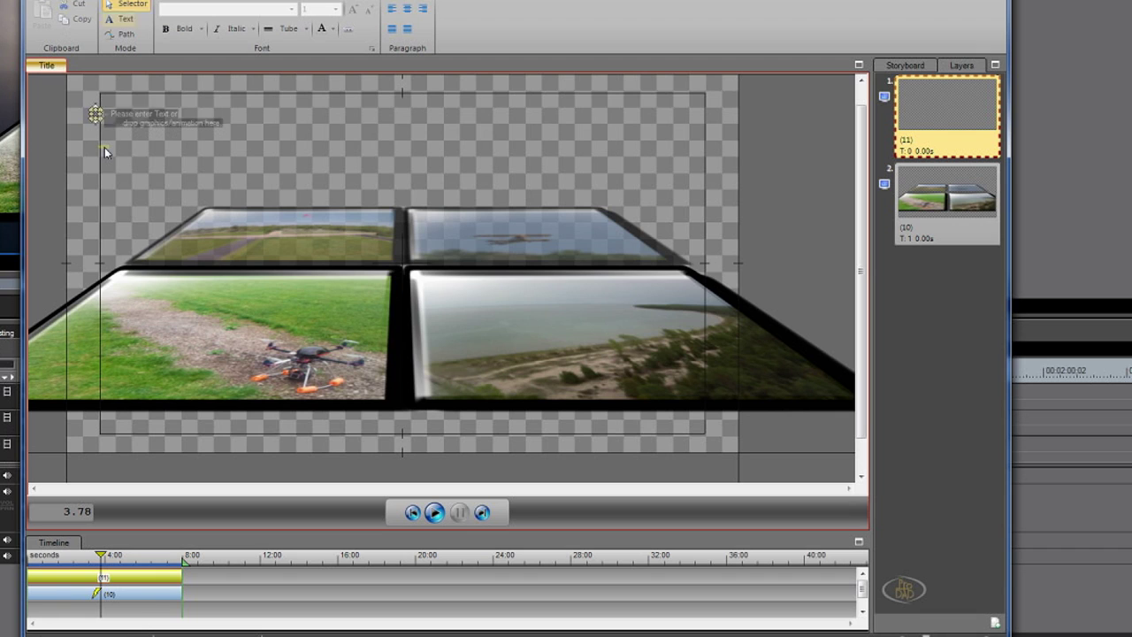
click(97, 117)
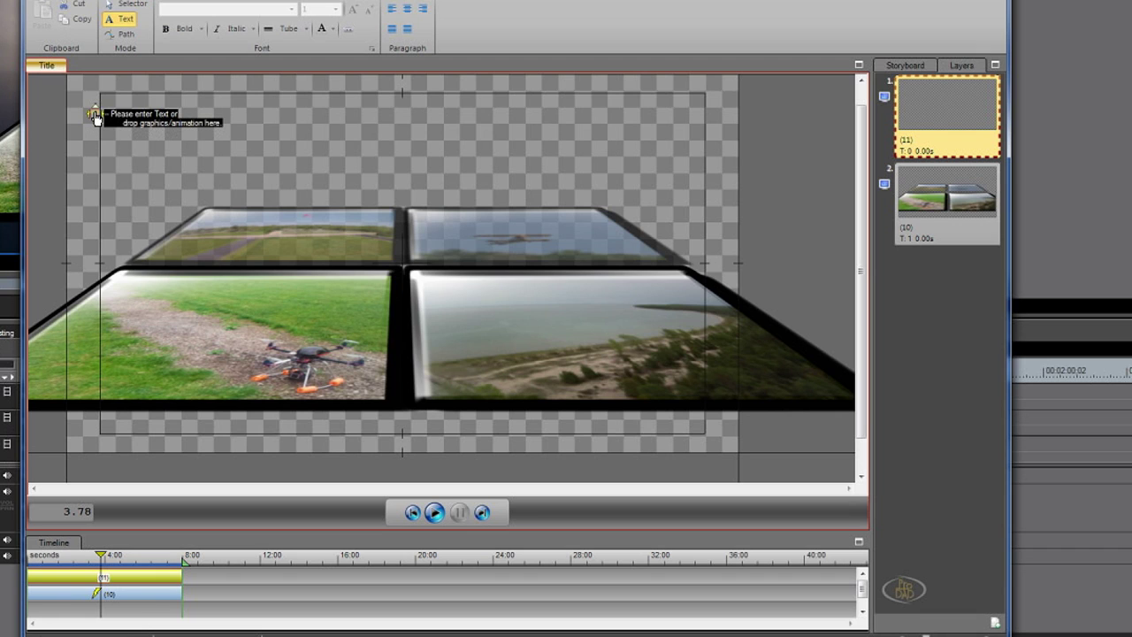
text(My)
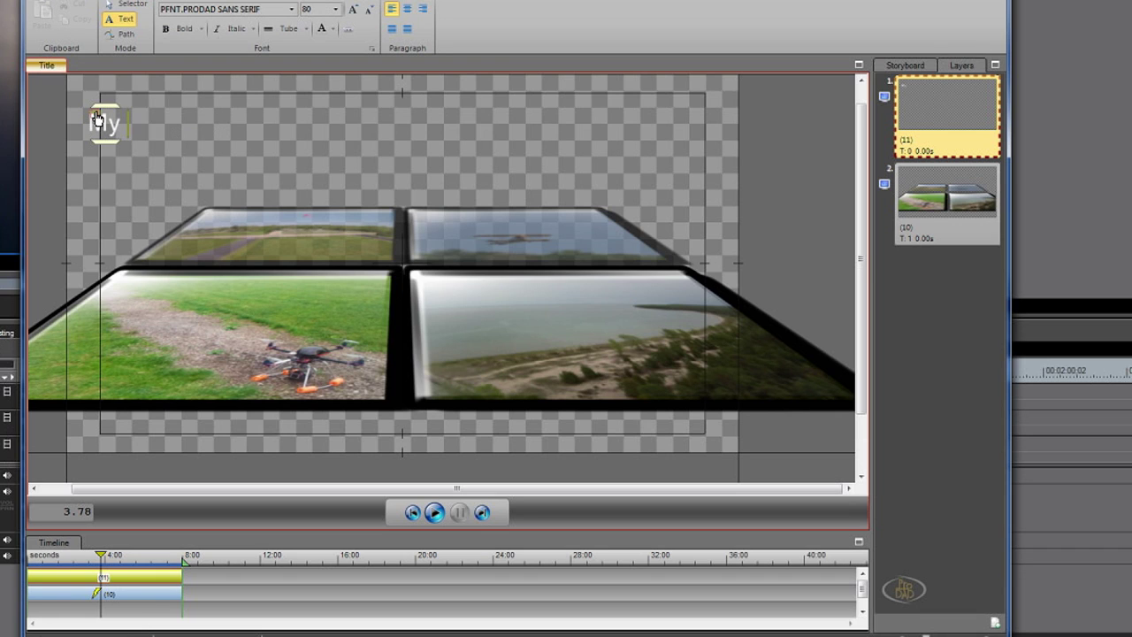
text( Aer)
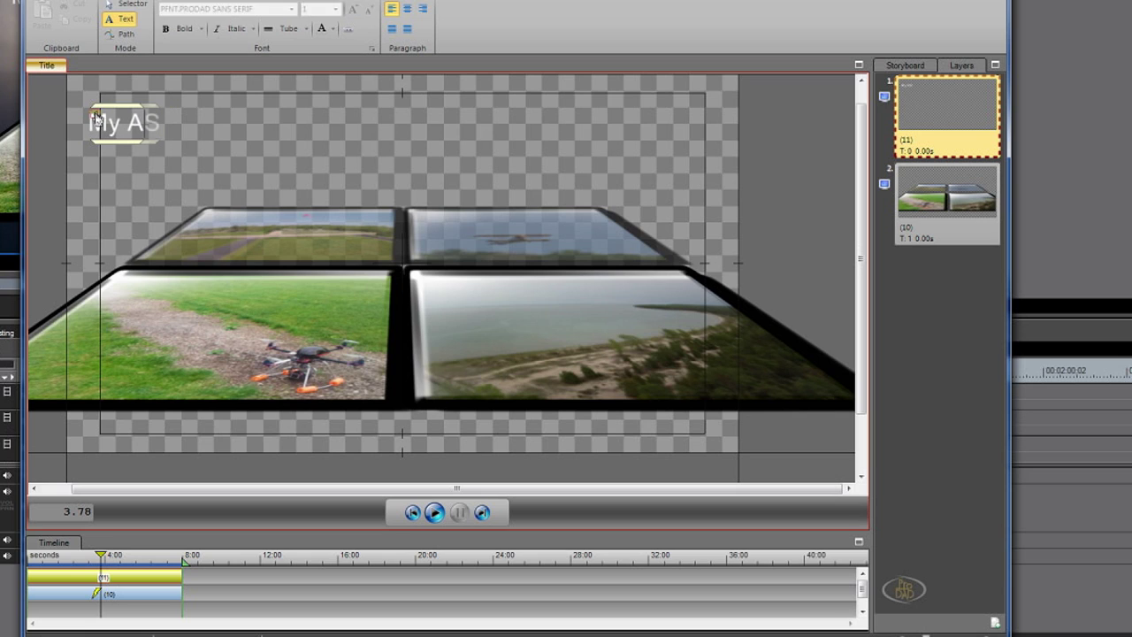
text(ial Demo)
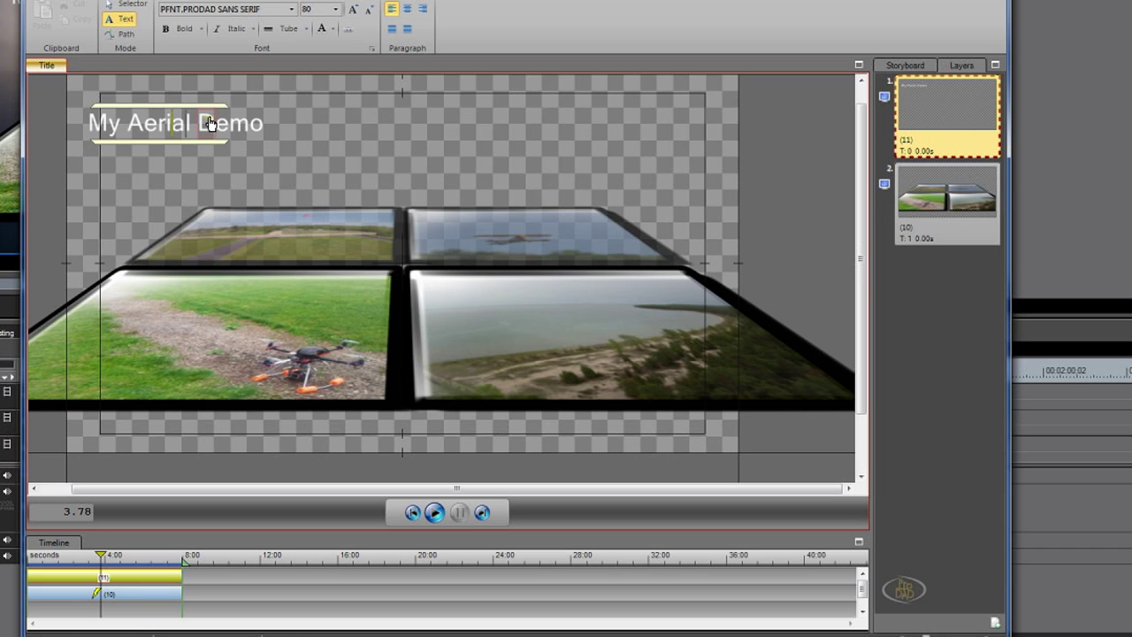
- Enlarge the whole 'My Aerial Demo' text to font size 120
drag(88, 123, 264, 123)
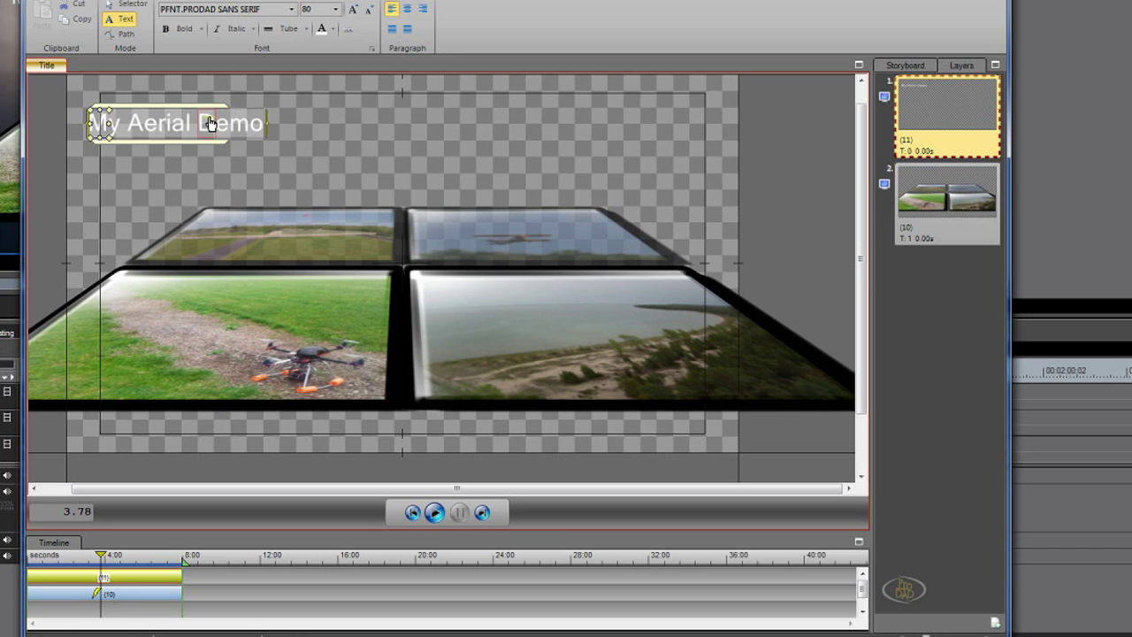
click(322, 10)
click(336, 14)
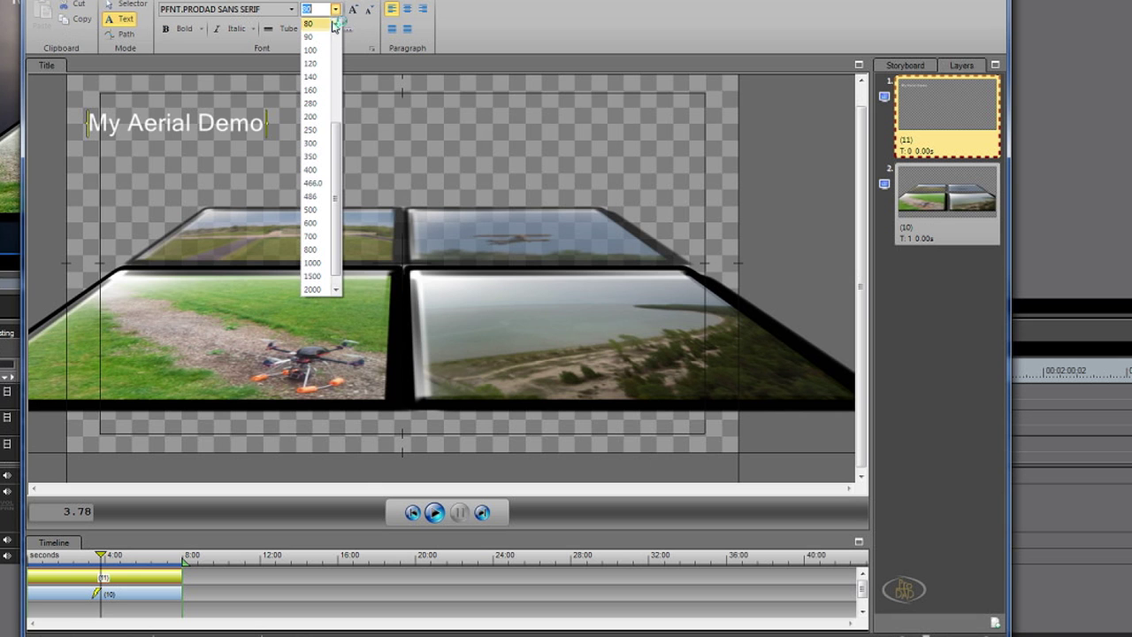
click(309, 69)
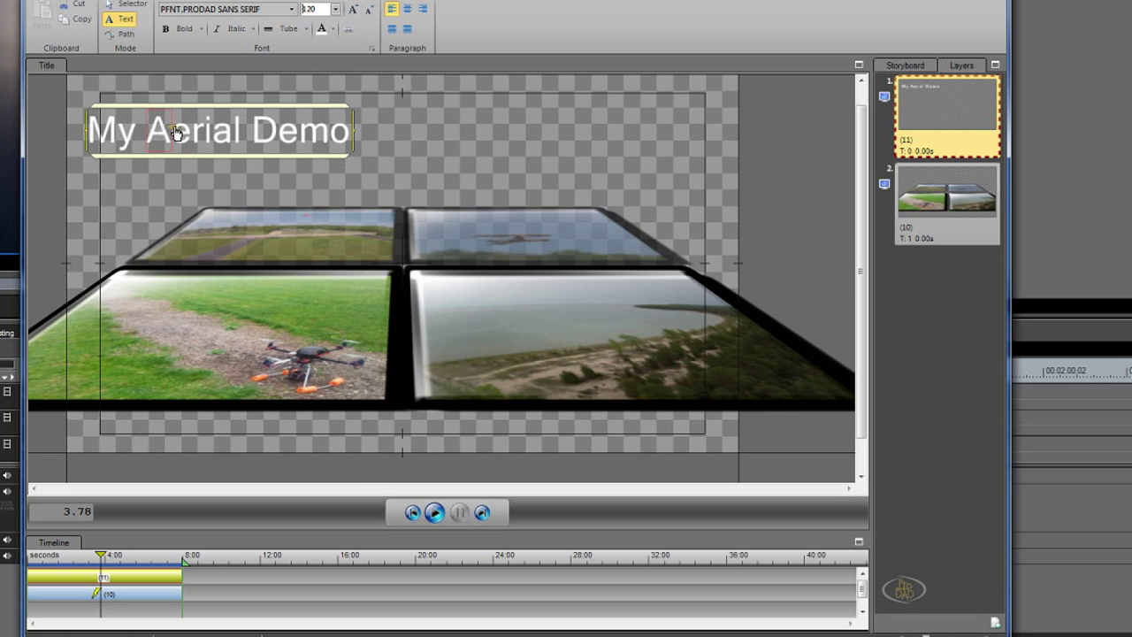
- Apply the metallic blue Hg style preset to the title
scroll(142, 19, down, 2)
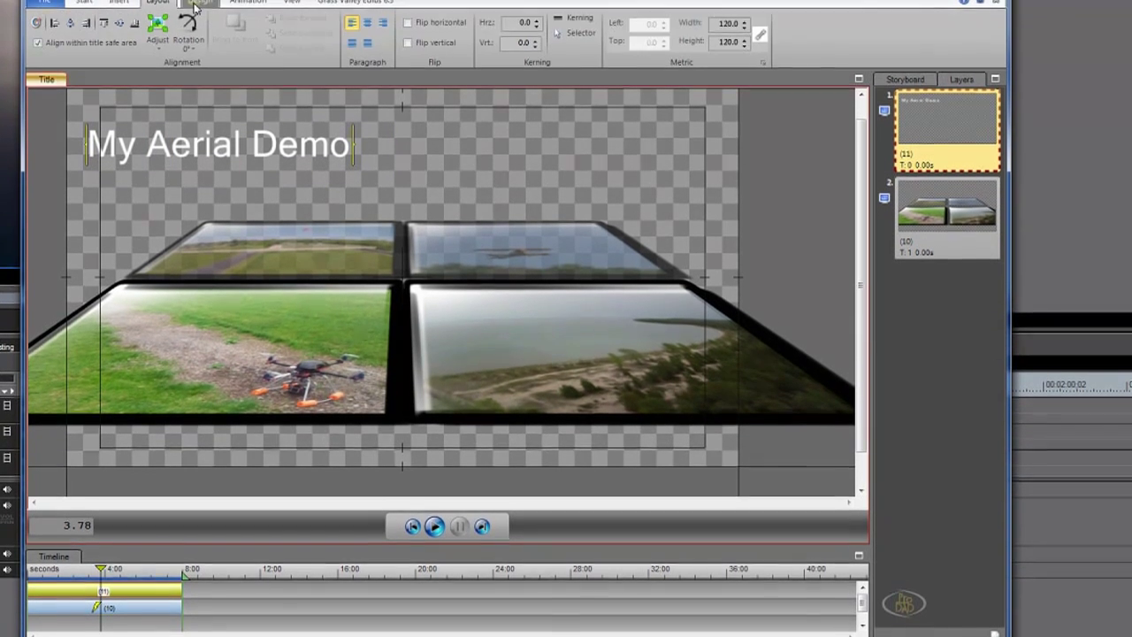
scroll(212, 21, down, 1)
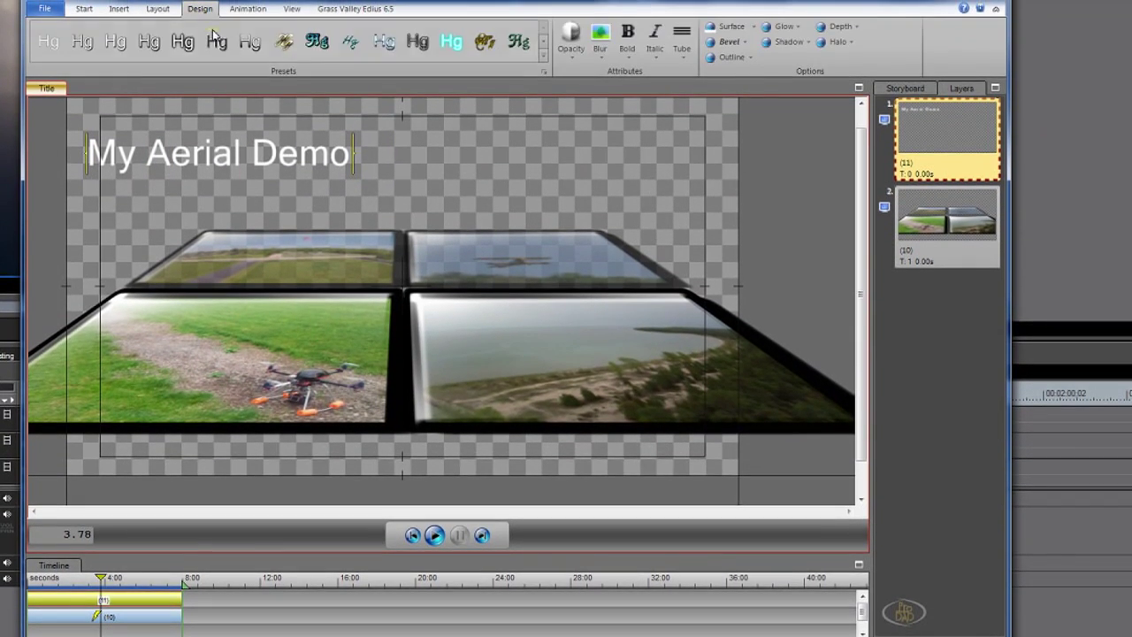
click(384, 41)
- Move the title to the top centre of the frame and start saving the project
click(206, 147)
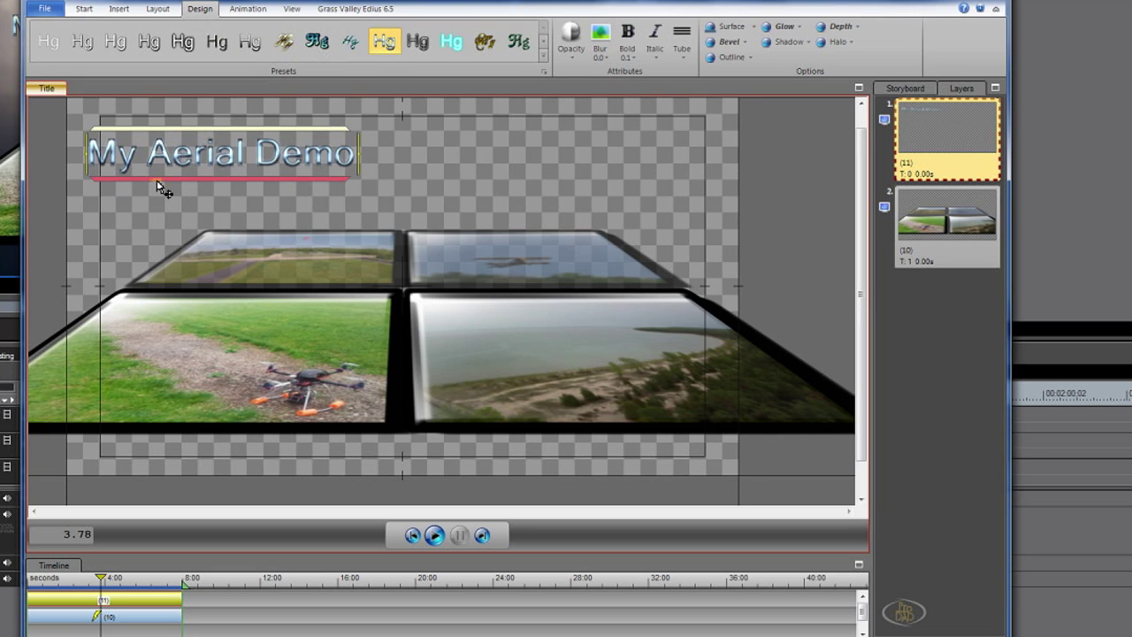
drag(161, 184, 340, 182)
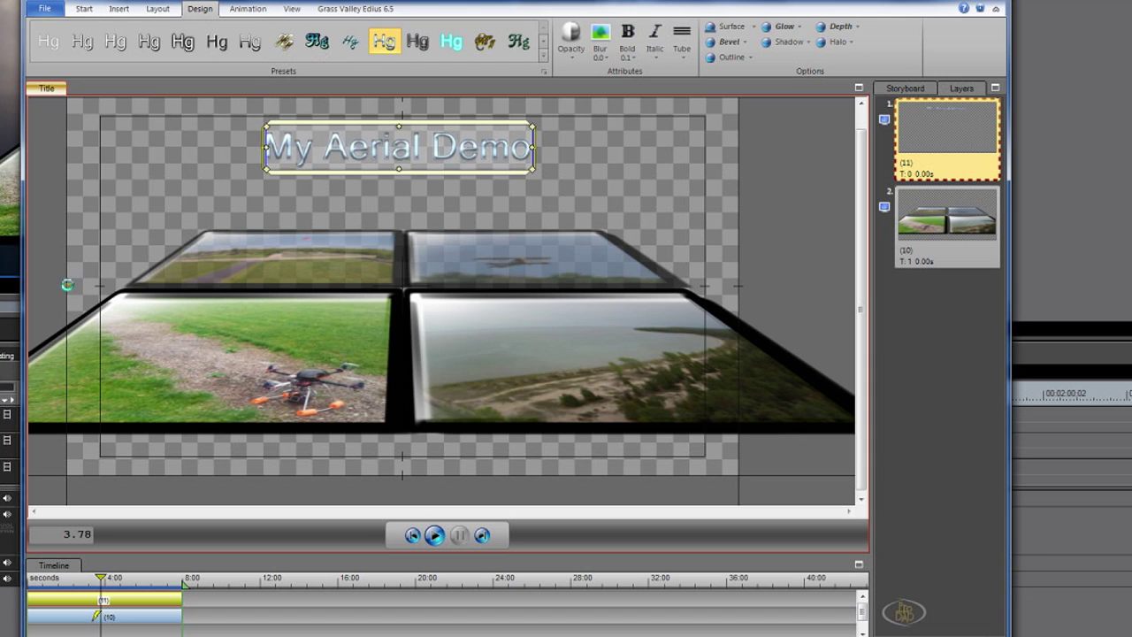
key(ctrl+s)
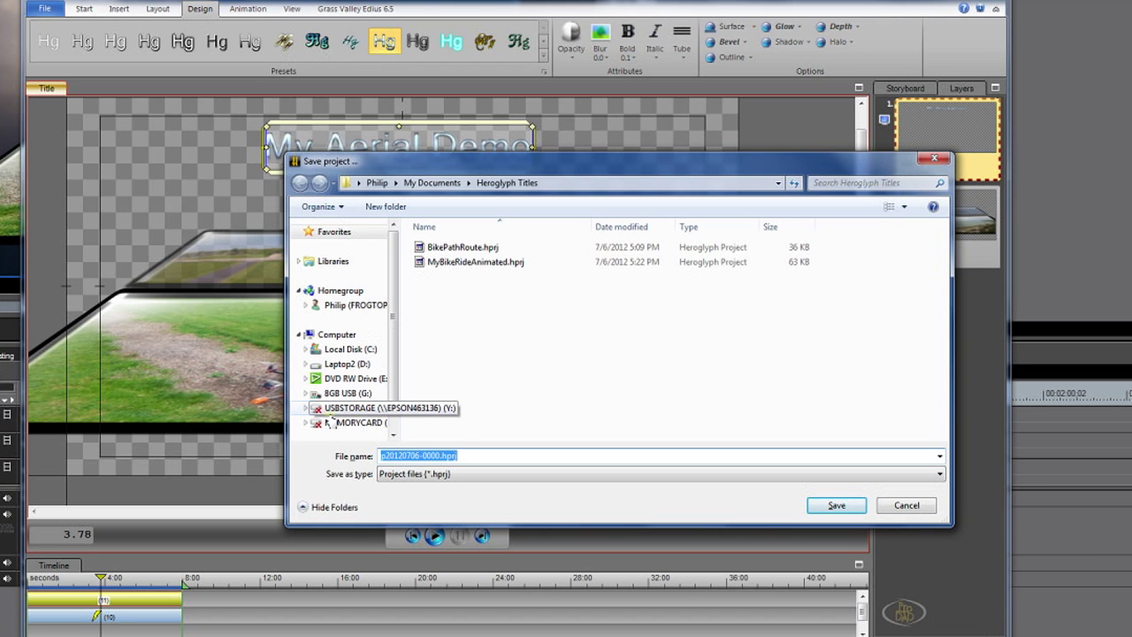
- Save the title project as 'A' and preview the new clip from its start in EDIUS
text(AerialDemo)
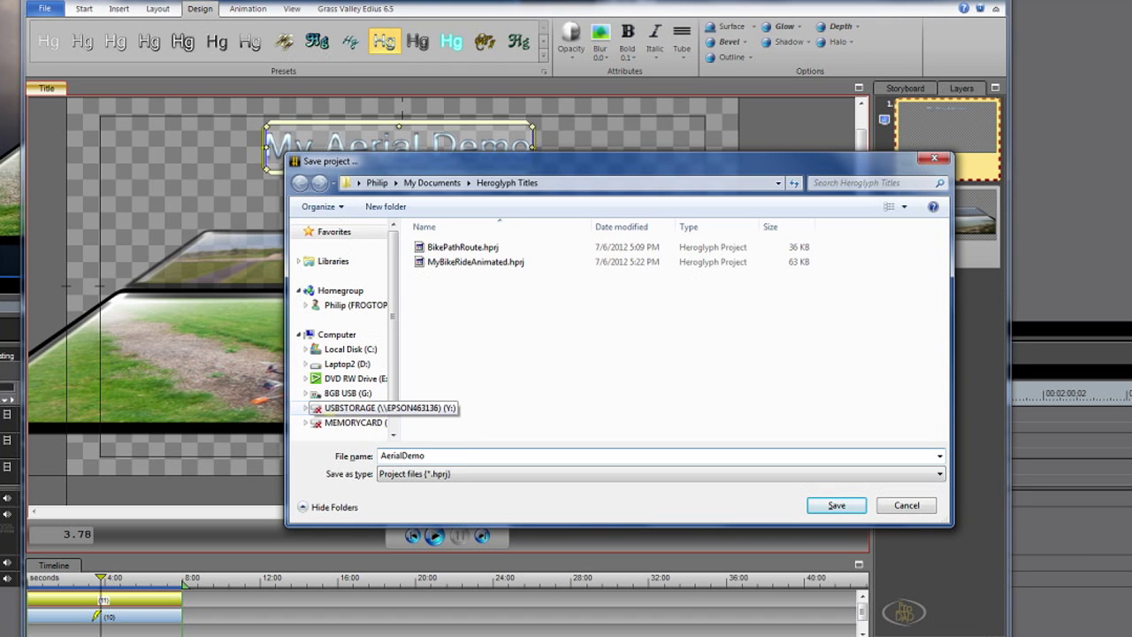
key(Return)
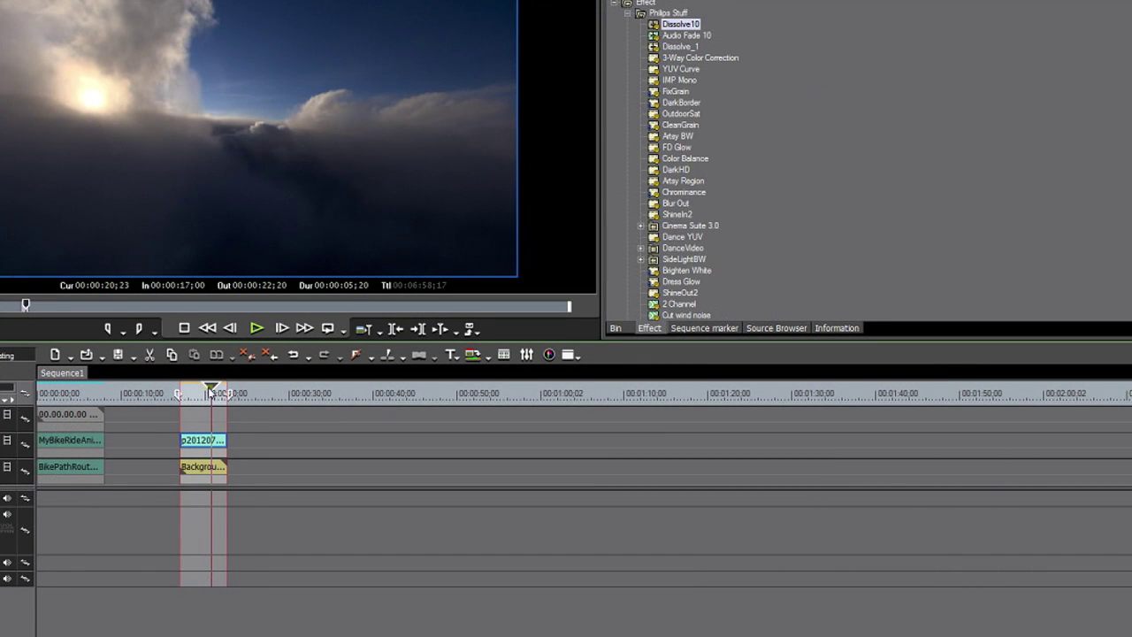
mouse_move(212, 391)
mouse_down()
mouse_move(181, 394)
mouse_move(226, 392)
mouse_move(202, 389)
mouse_up()
- Render the In-to-Out range into the AerialDemo clip on 2V, play it, and select it
right_click(189, 427)
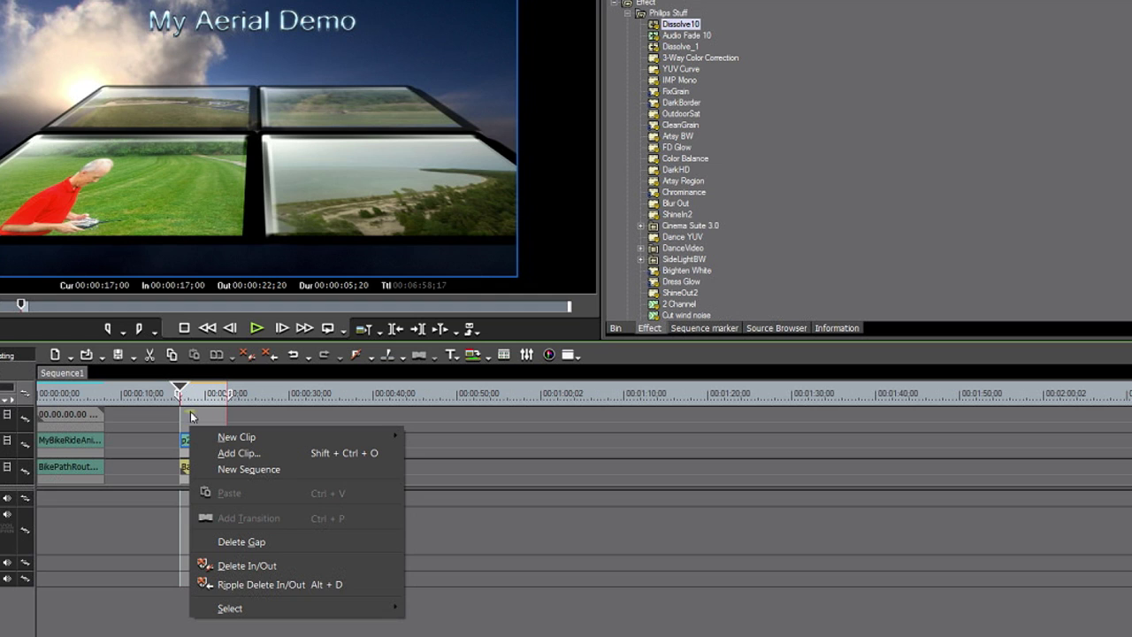
right_click(193, 403)
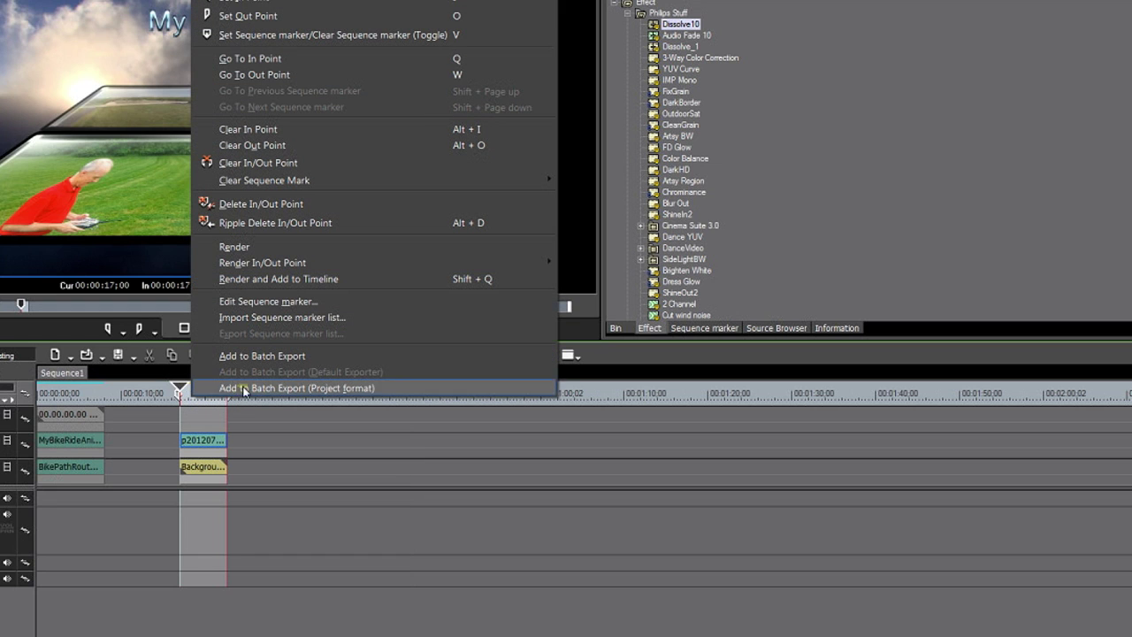
click(252, 280)
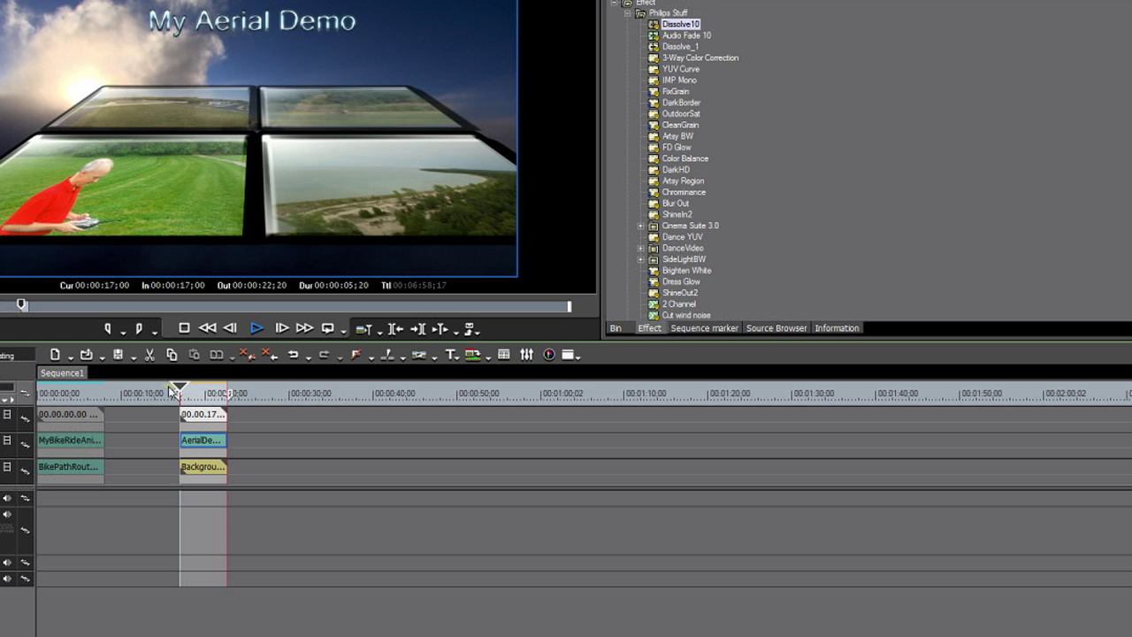
key(space)
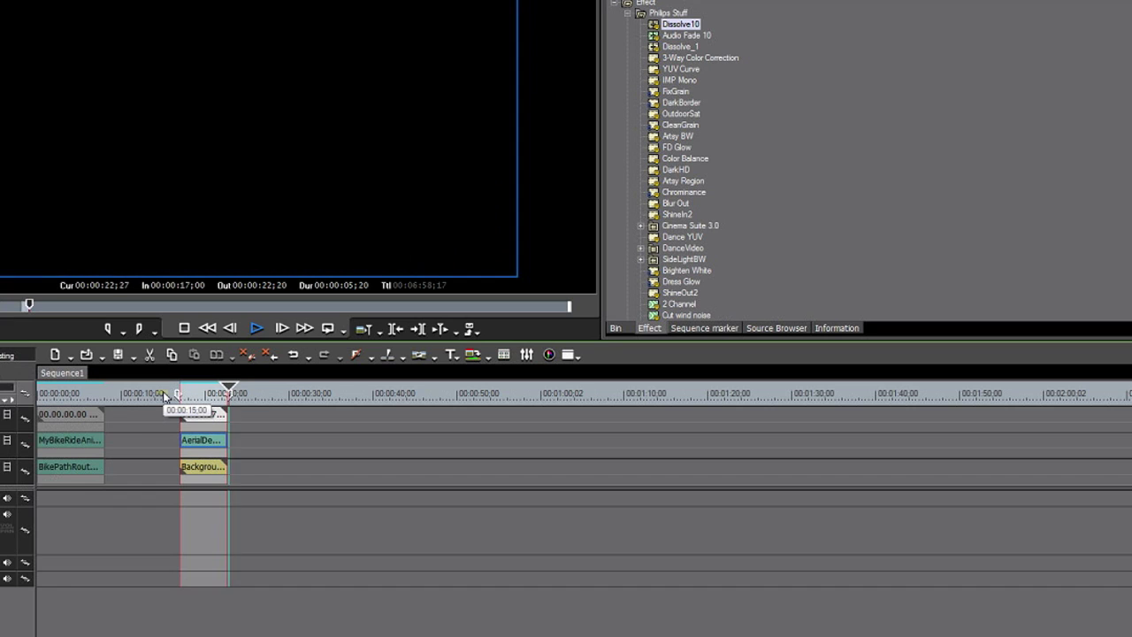
key(space)
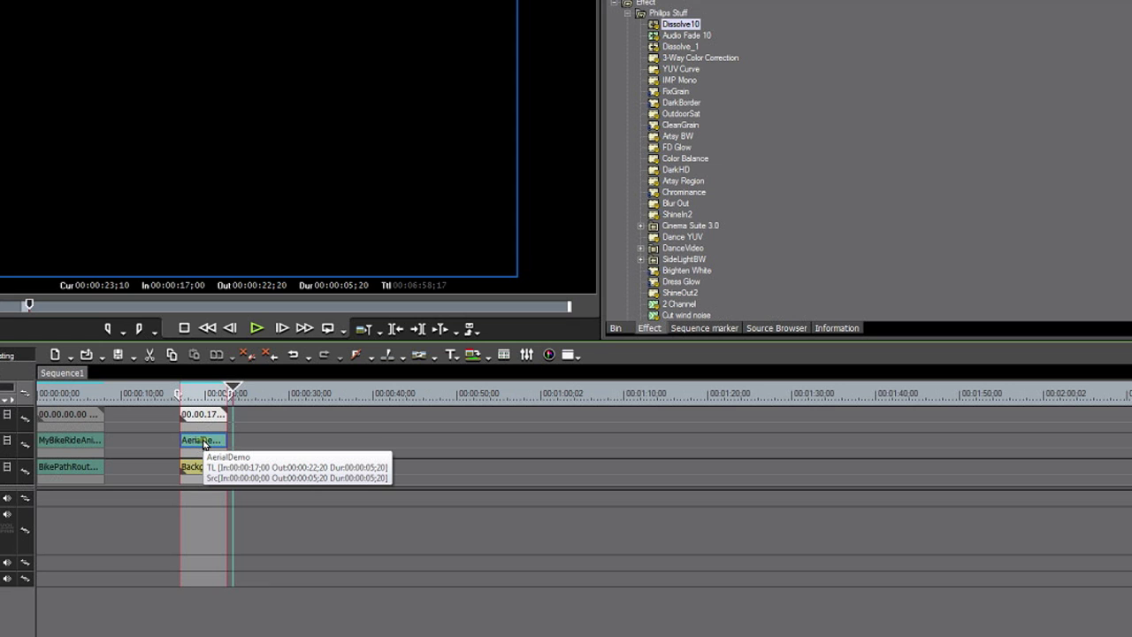
drag(203, 442, 206, 443)
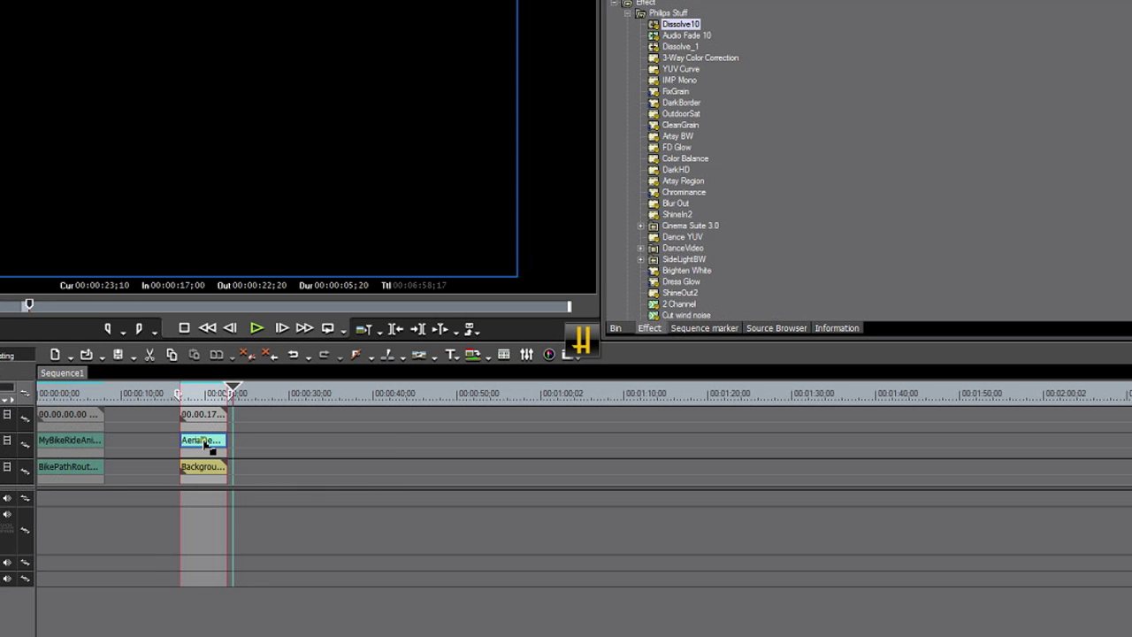
- Reopen the AerialDemo clip in Heroglyph and zoom the titler timeline
double_click(205, 441)
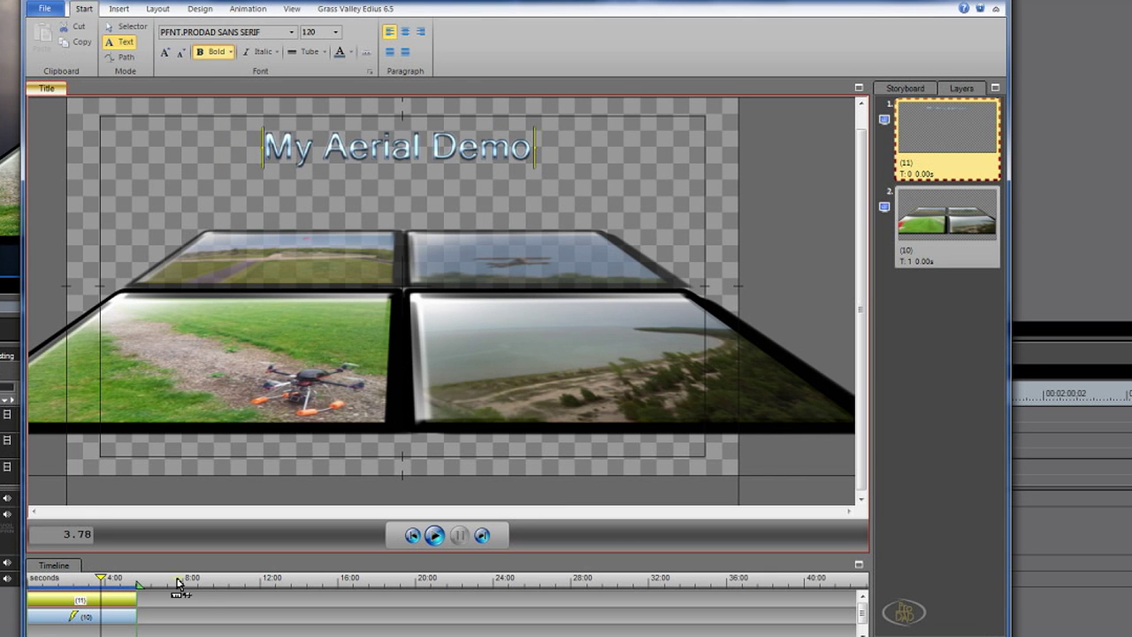
click(247, 586)
scroll(247, 586, up, 8)
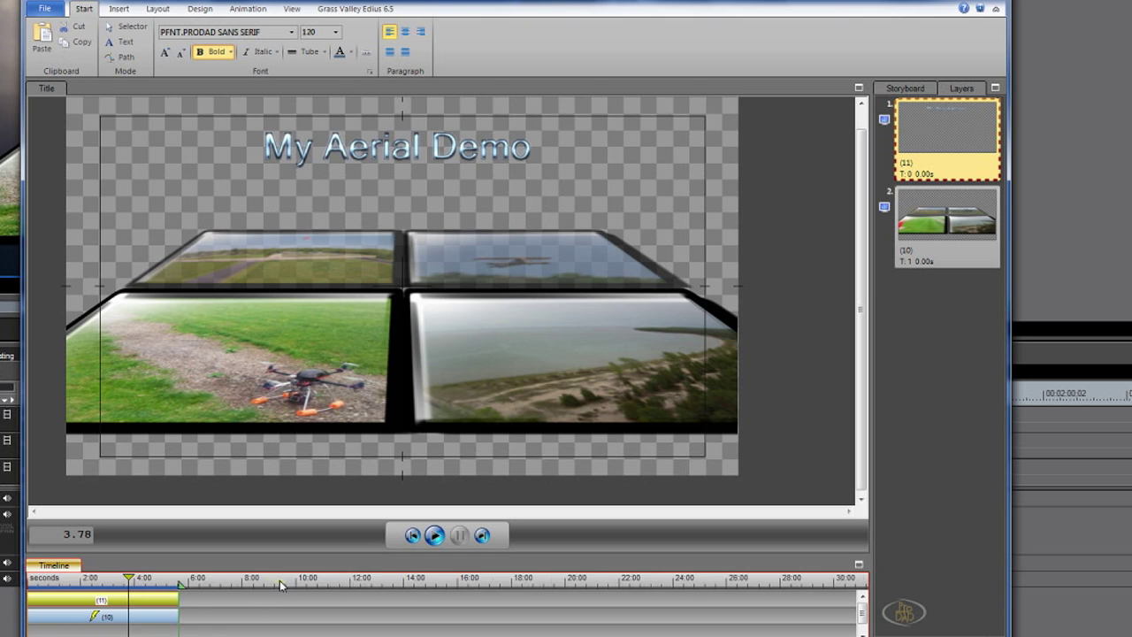
scroll(626, 590, down, 10)
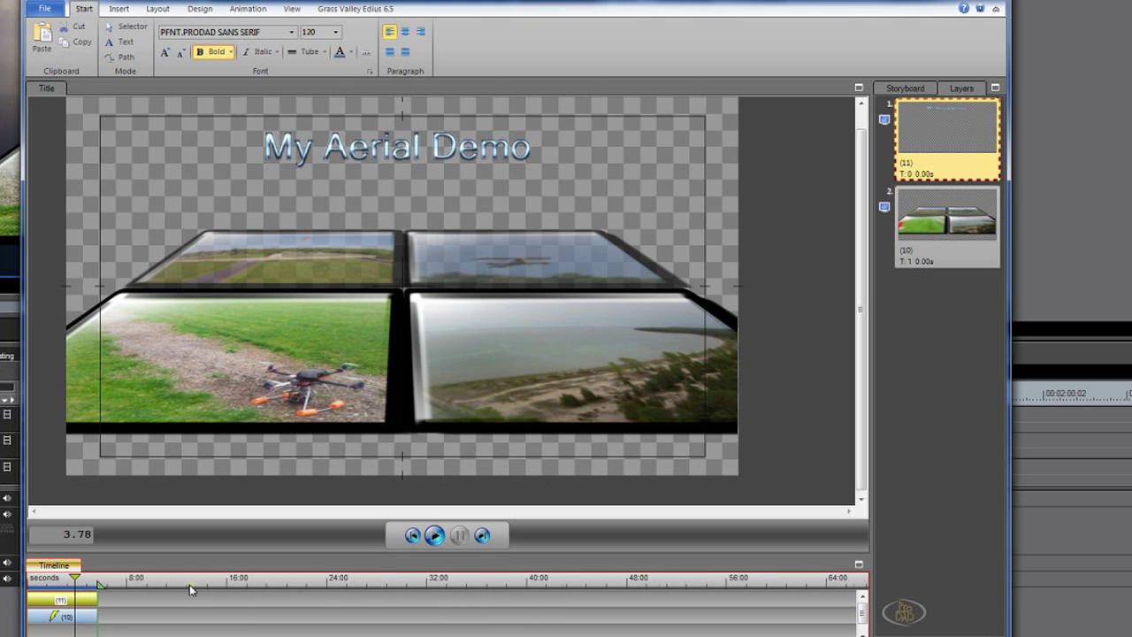
scroll(189, 587, up, 8)
scroll(428, 586, down, 6)
scroll(428, 586, up, 5)
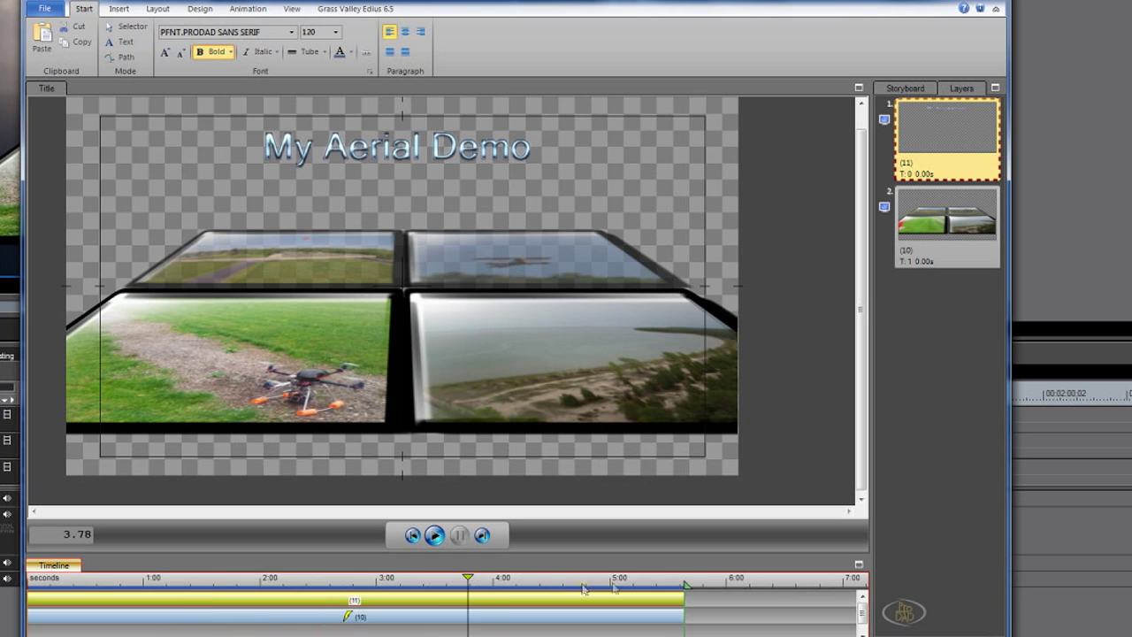
scroll(571, 590, down, 2)
click(109, 10)
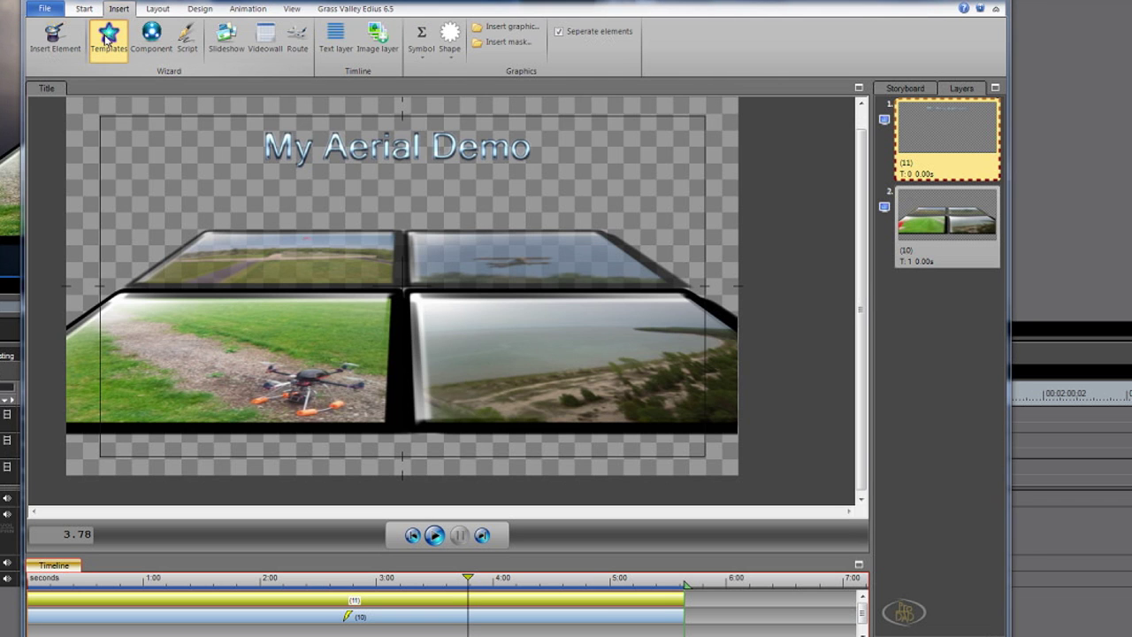
- Browse the Business Intros templates in the Choose Template dialog
click(108, 38)
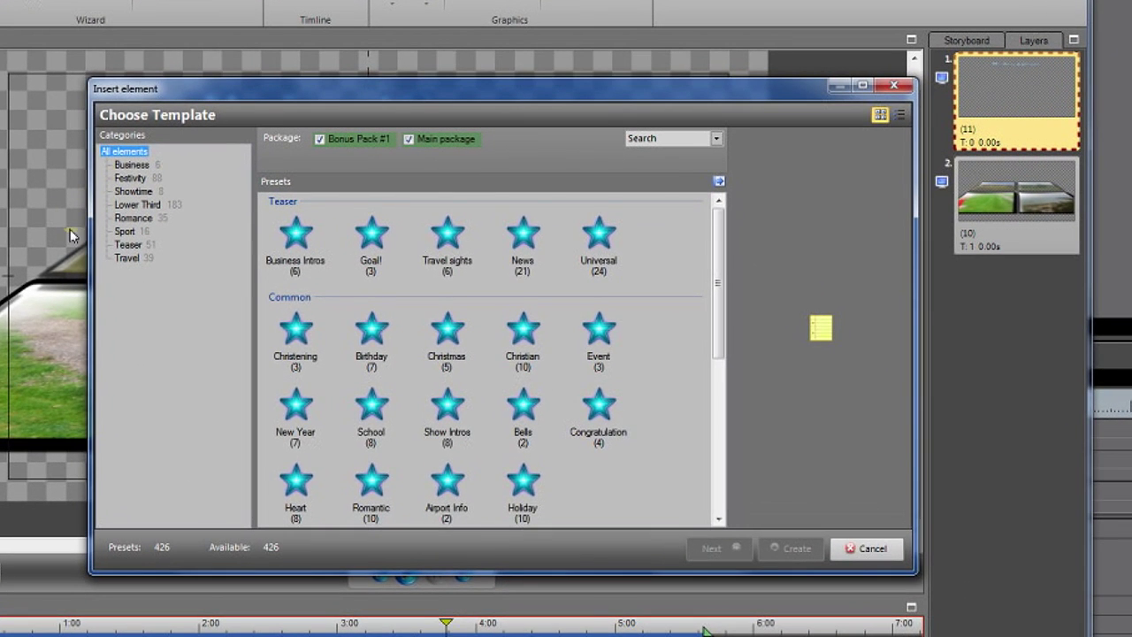
click(131, 164)
click(299, 237)
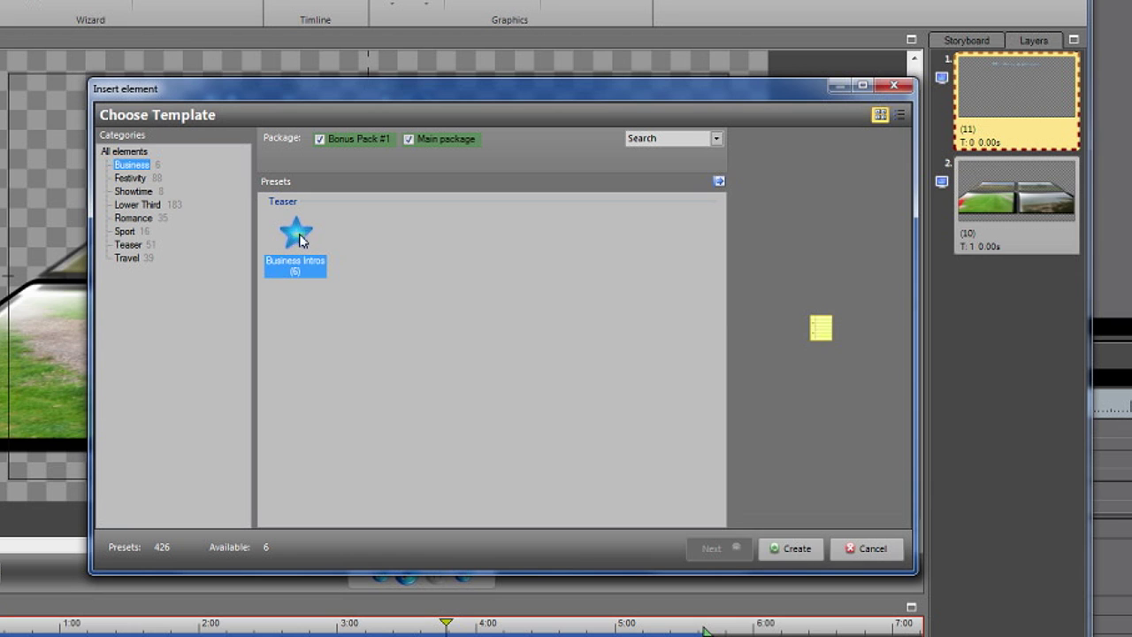
click(859, 412)
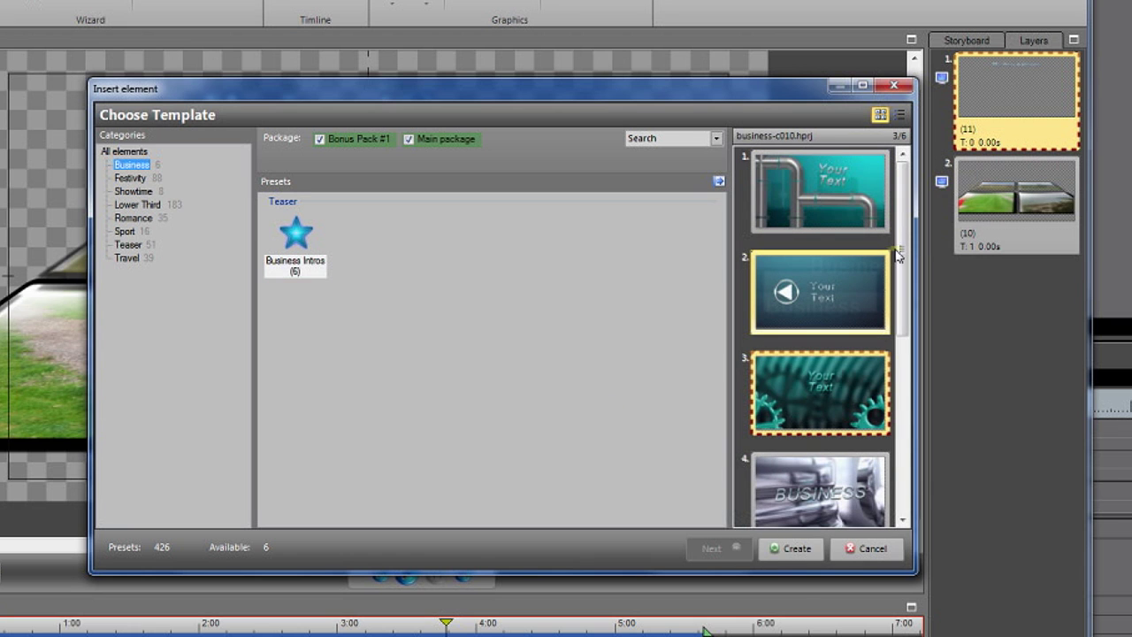
scroll(820, 393, down, 1)
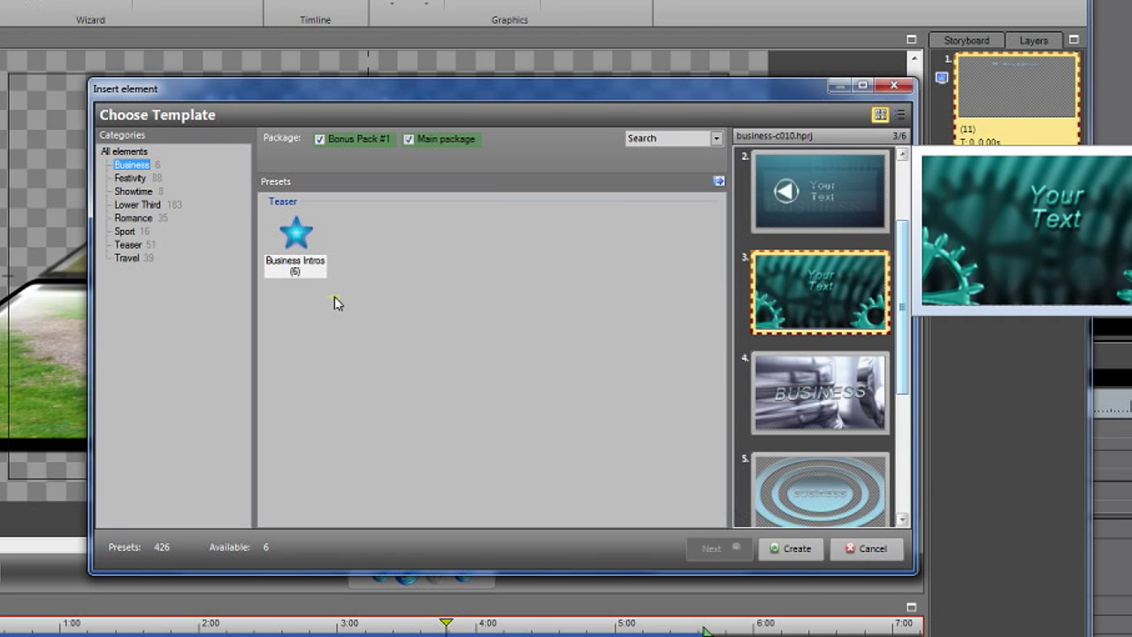
- Browse the Lower Third Vivid (A) + Subline templates, then clear the chosen preset
click(132, 204)
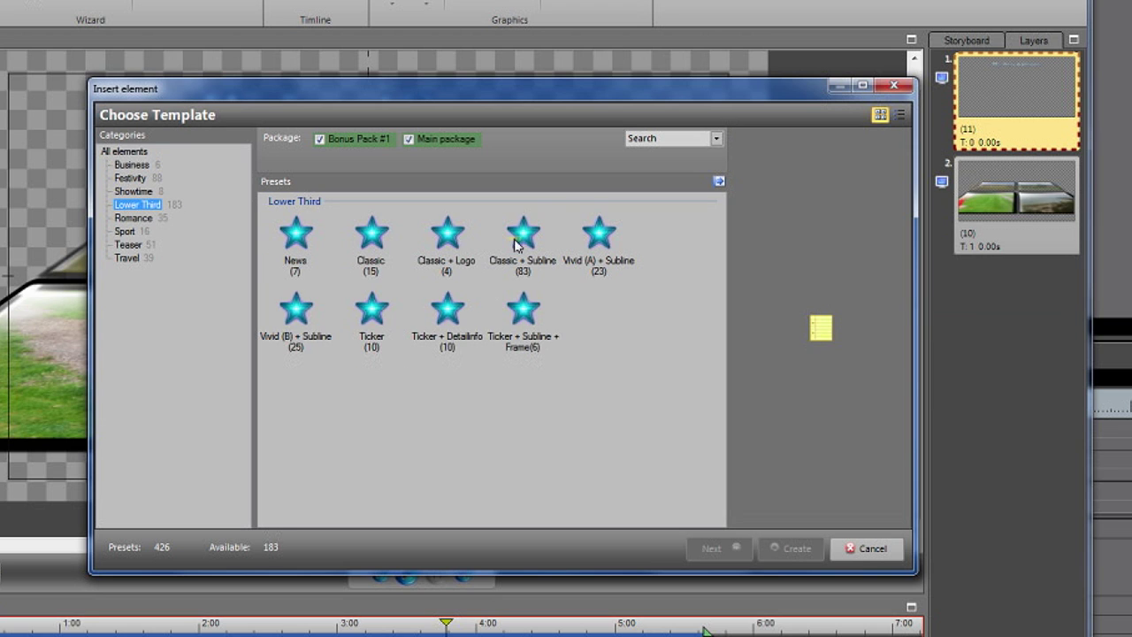
click(599, 234)
click(810, 351)
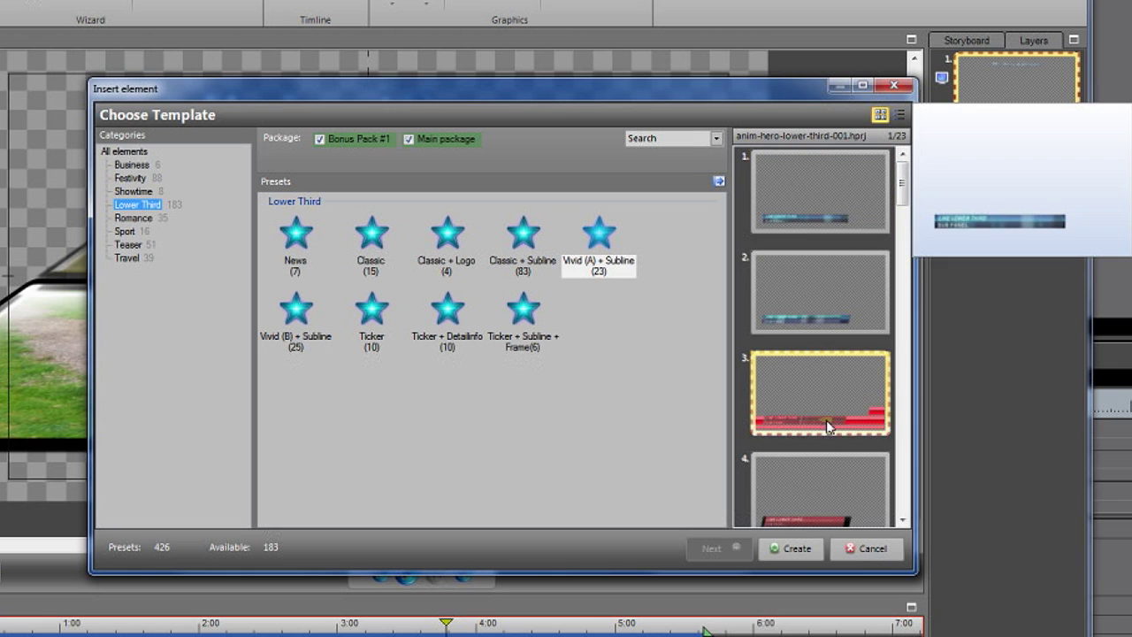
scroll(857, 465, down, 2)
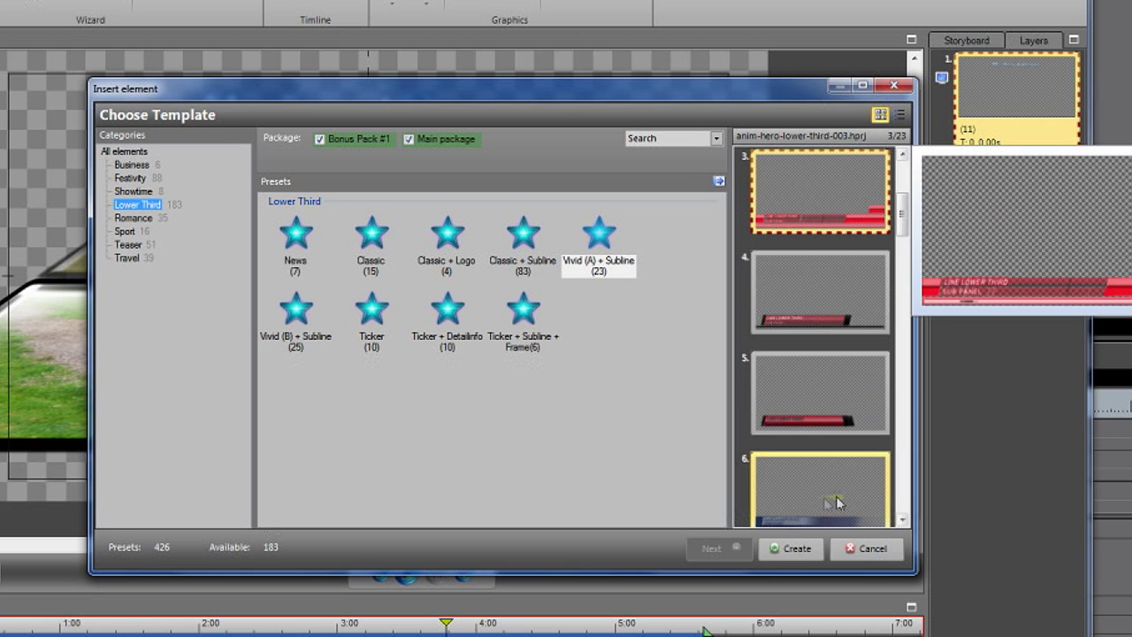
click(824, 504)
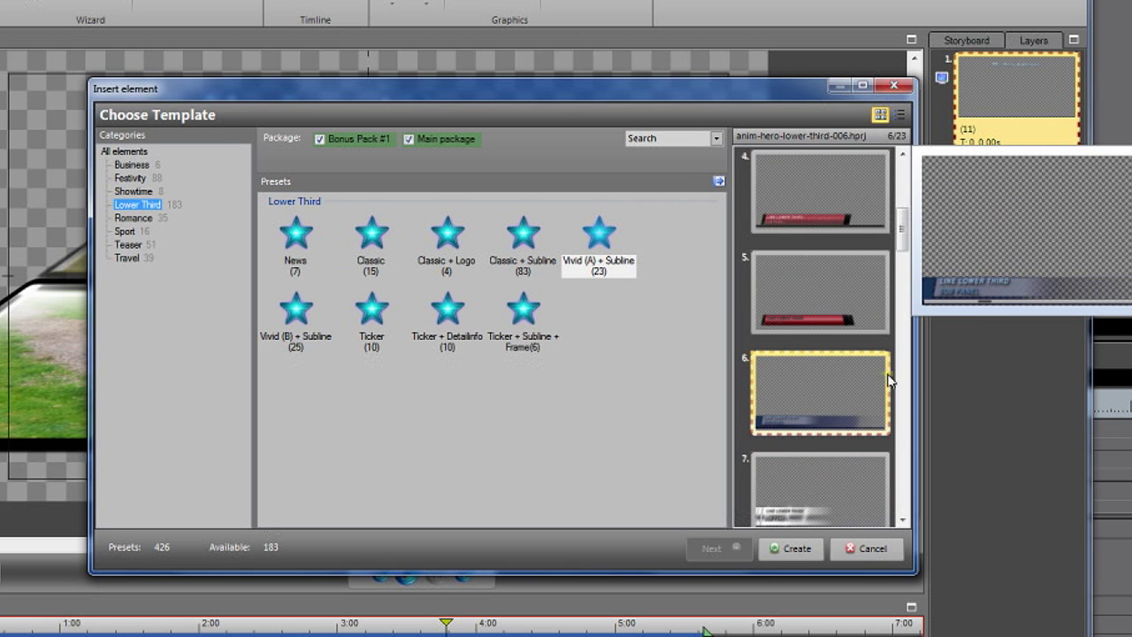
click(440, 396)
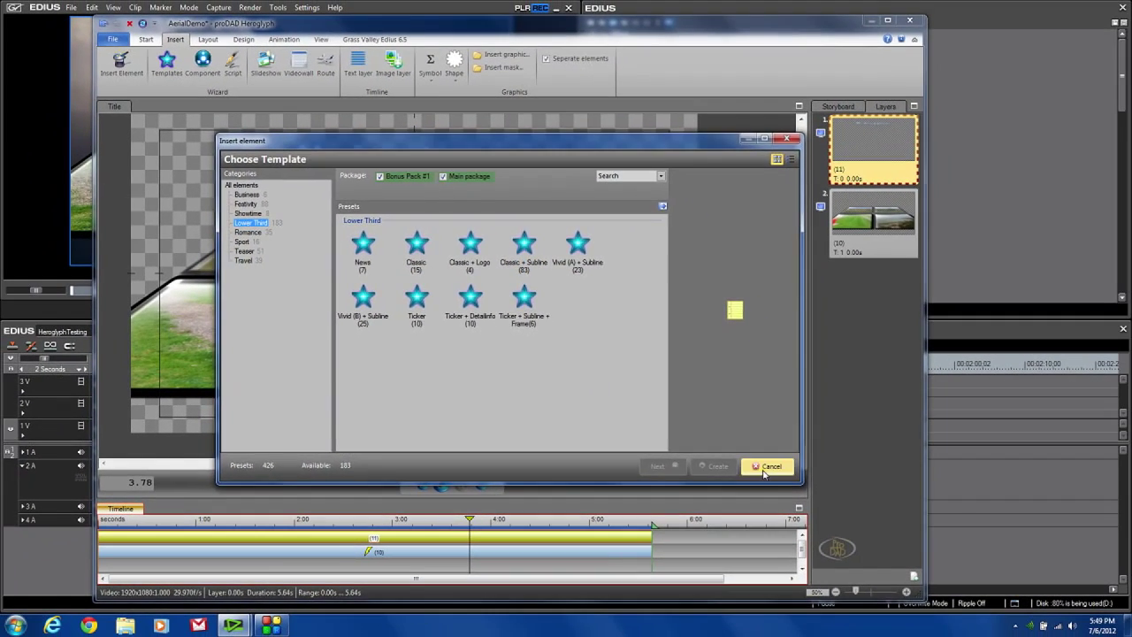
- Cancel the template chooser and slideshow wizard, then exit Heroglyph back to EDIUS
click(765, 469)
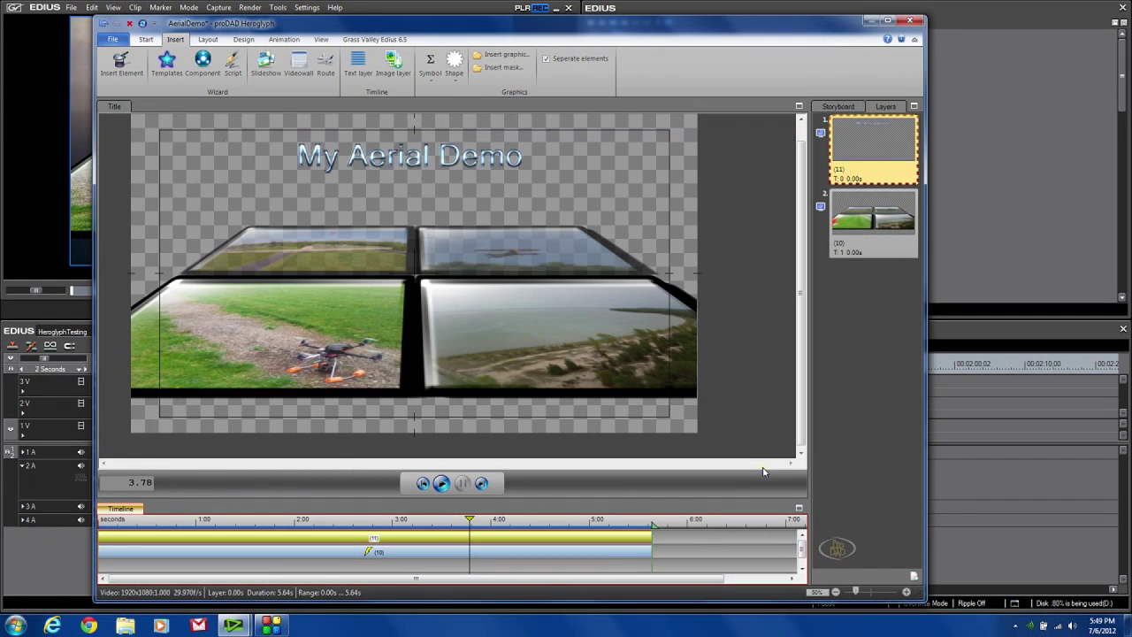
click(263, 69)
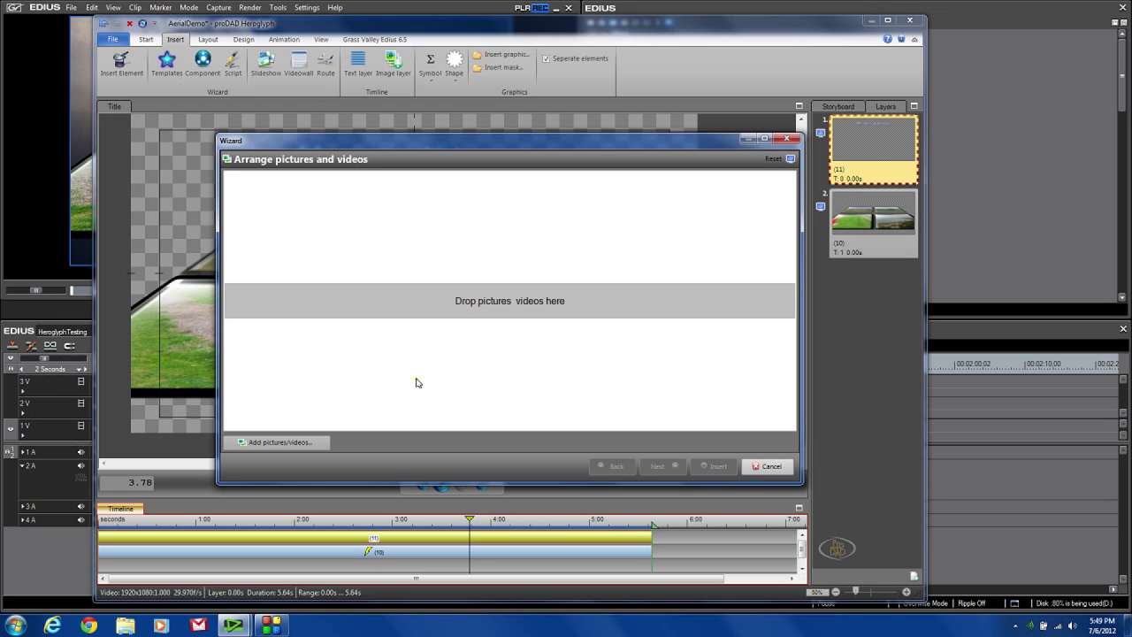
click(766, 469)
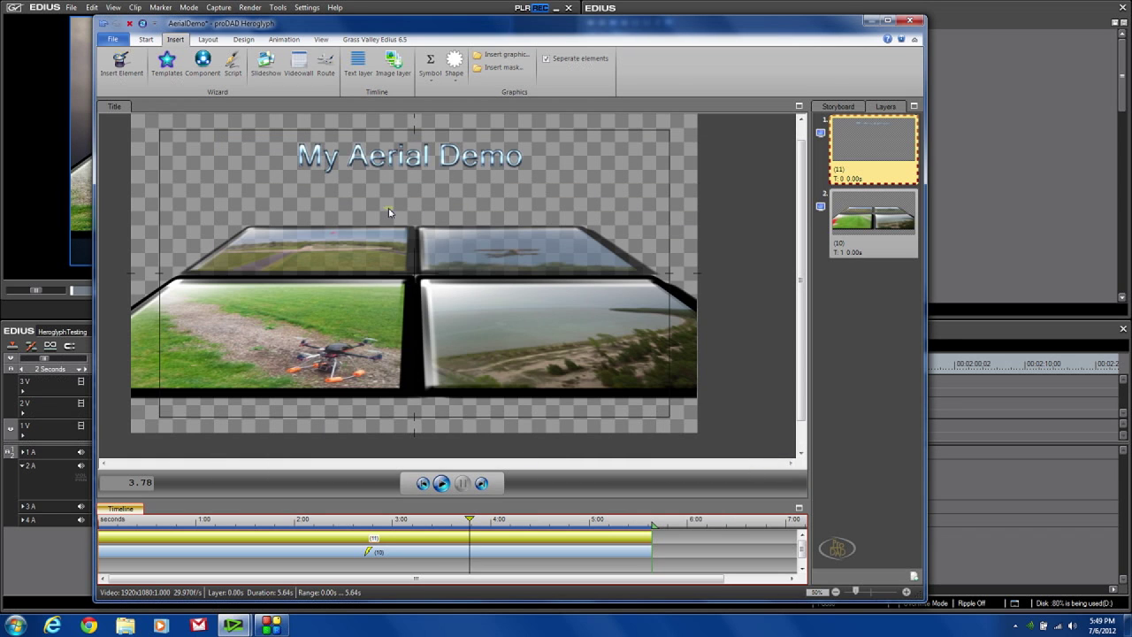
key(alt+F4)
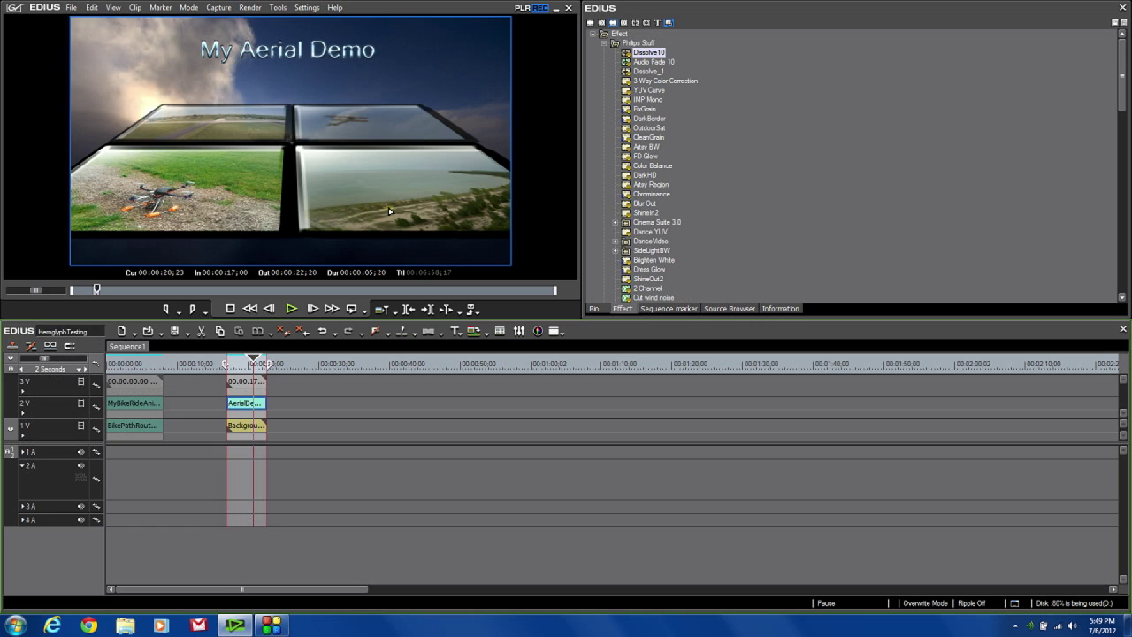